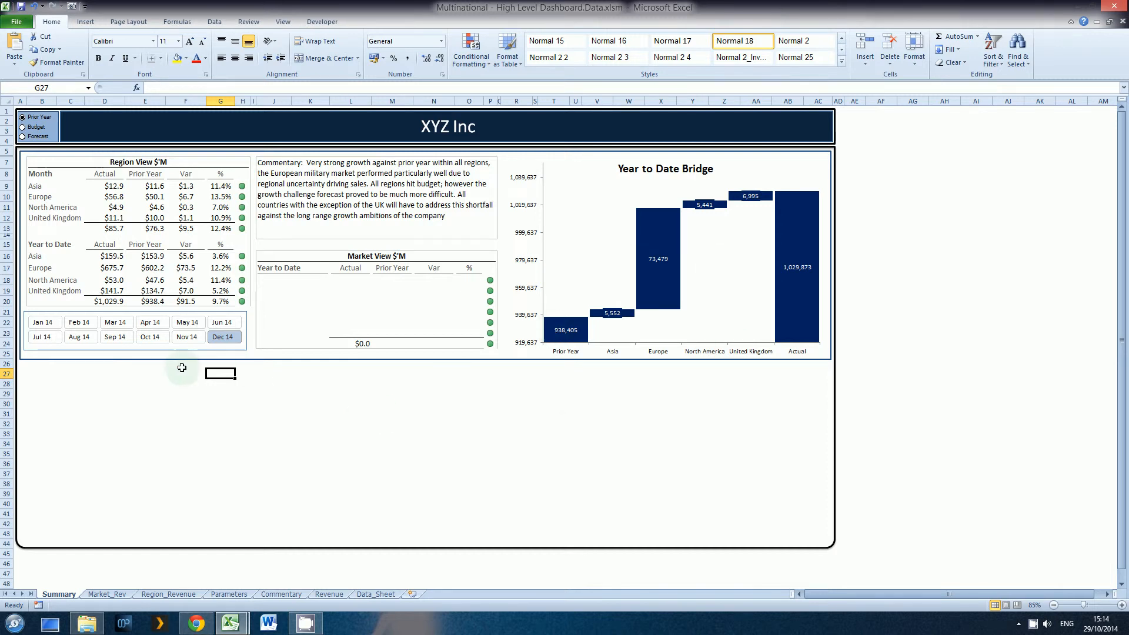
- Preview the dashboard for Nov 14 and return it to Dec 14
left_click(200, 335)
left_click(224, 339)
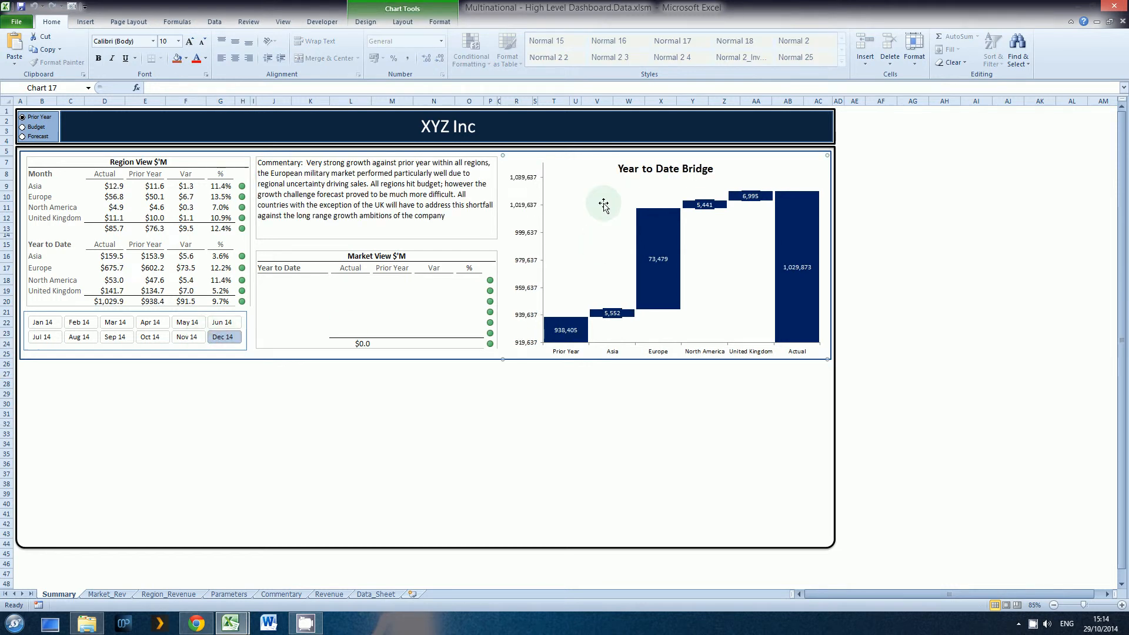
left_click(185, 340)
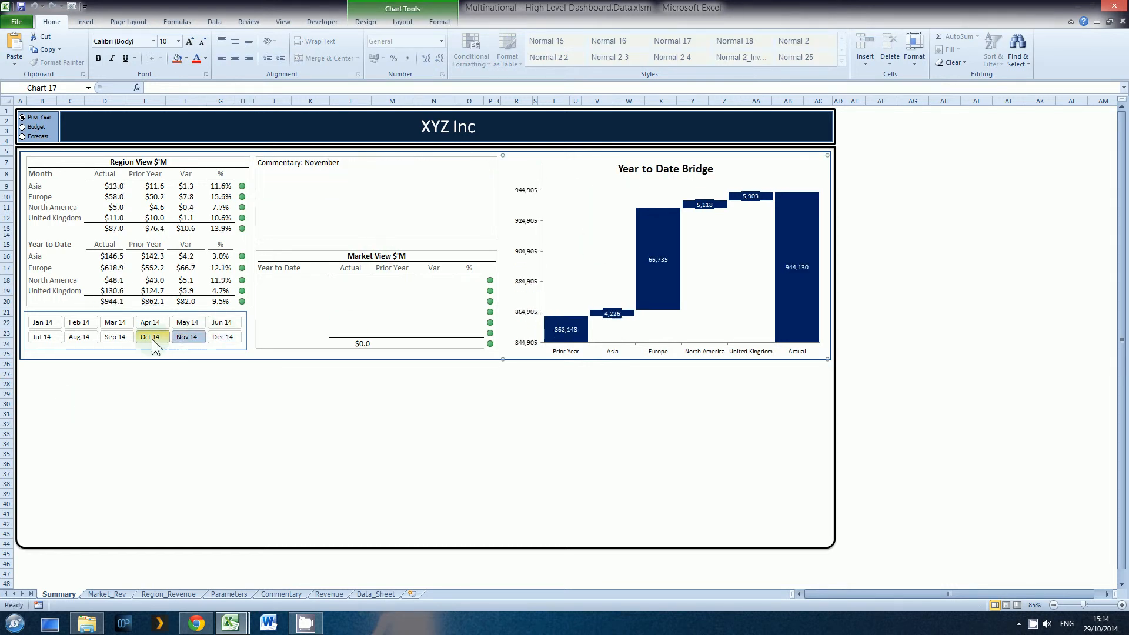
left_click(218, 339)
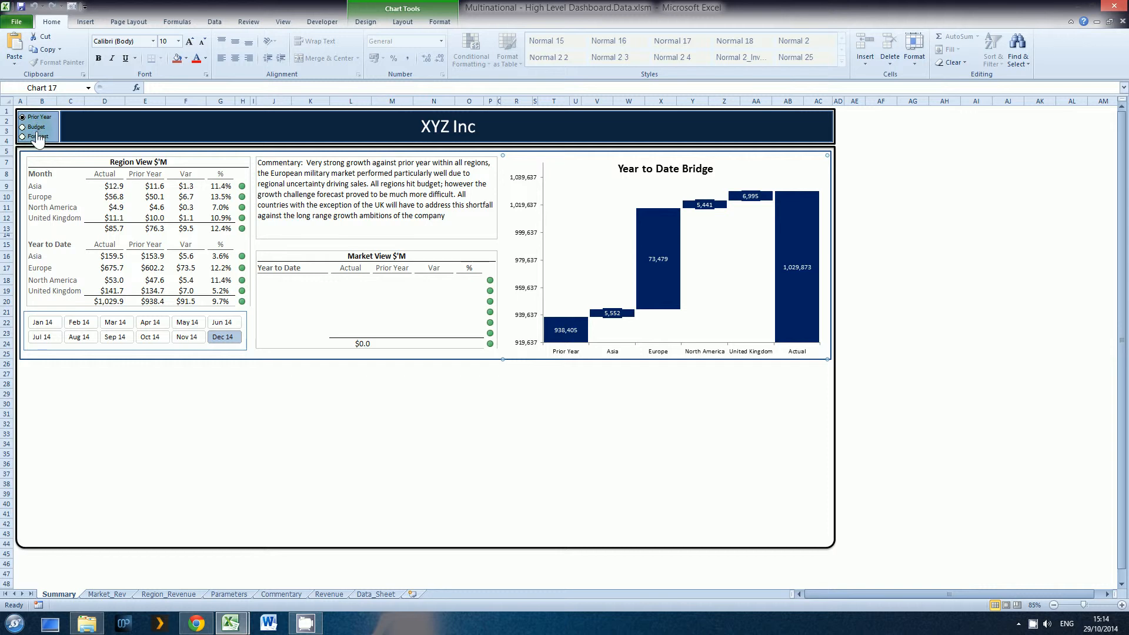
- Check the comparison column headings and view the dashboard against Budget and Forecast, ending on Prior Year
left_click(144, 175)
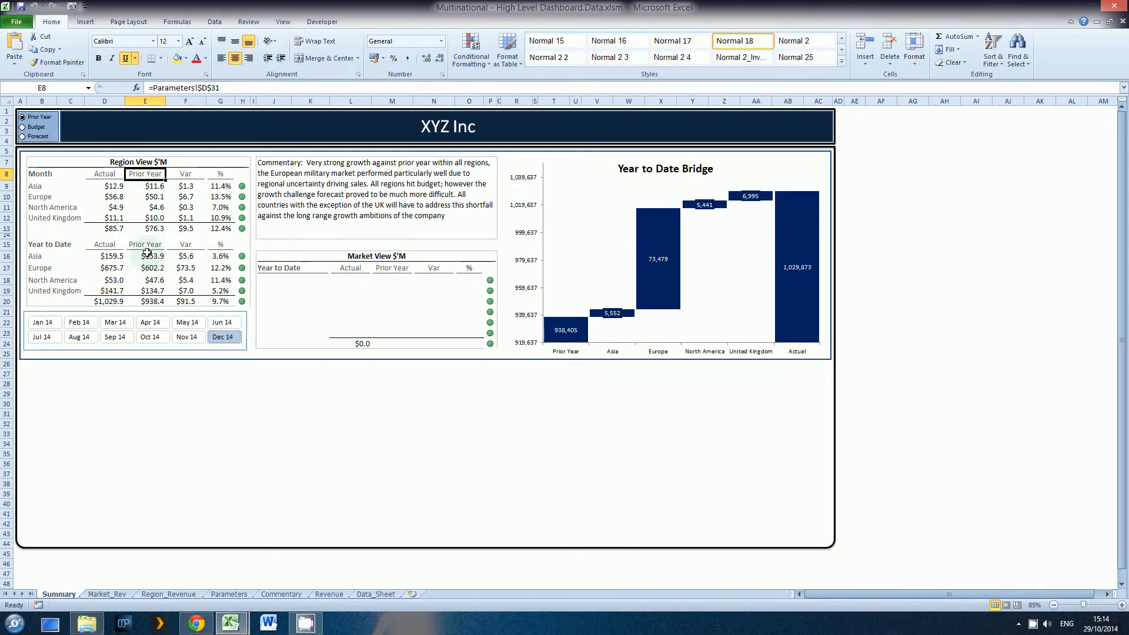
left_click(407, 269)
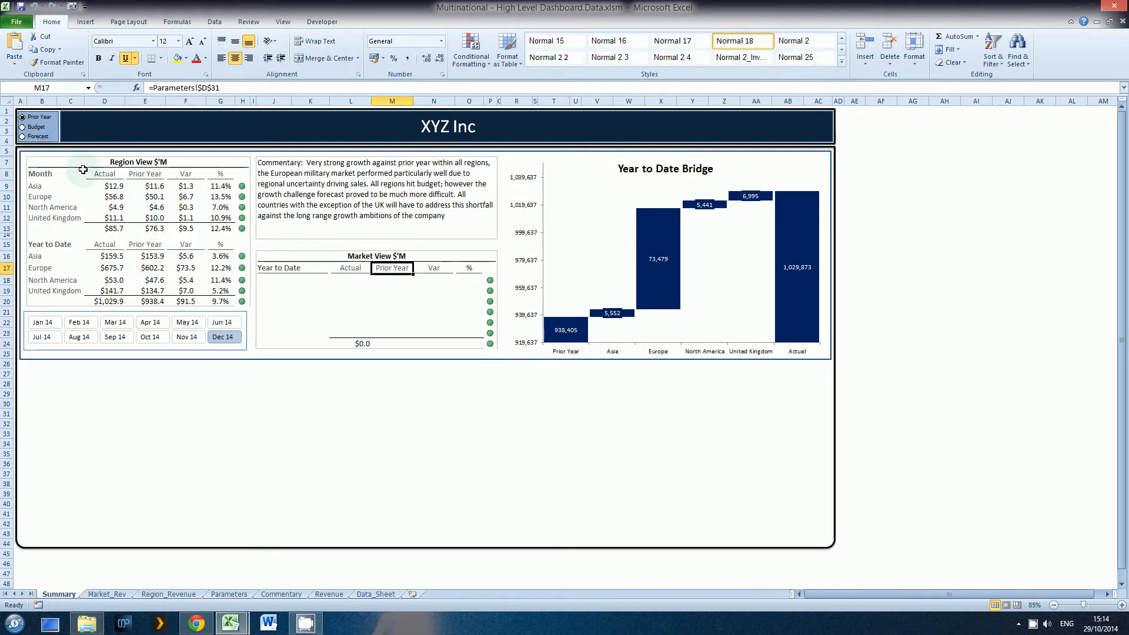
left_click(33, 129)
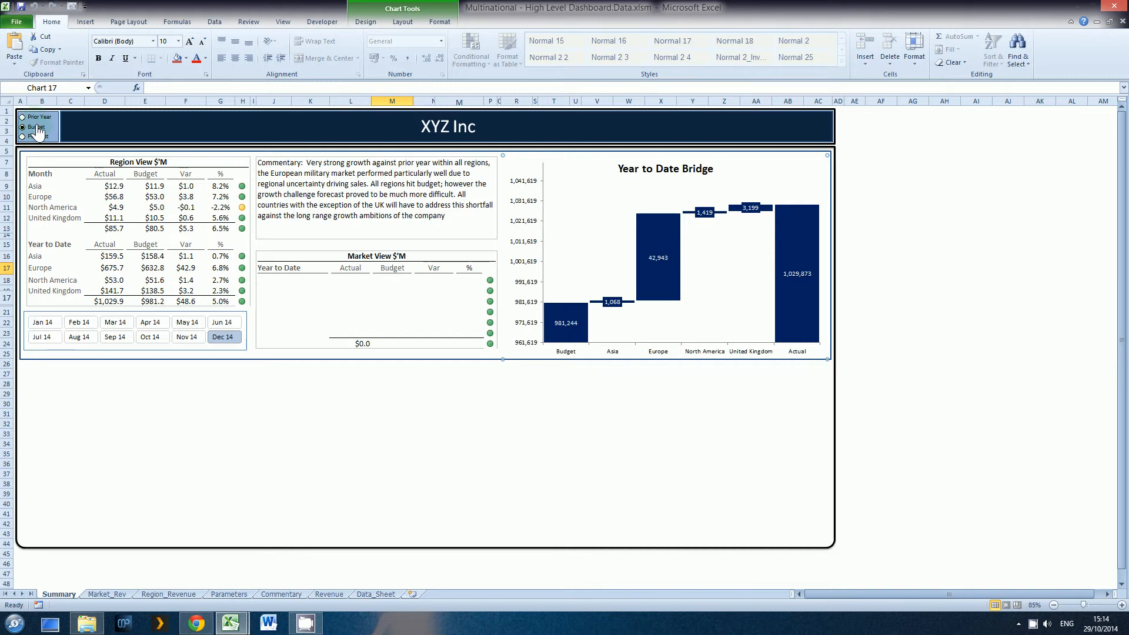
left_click(37, 116)
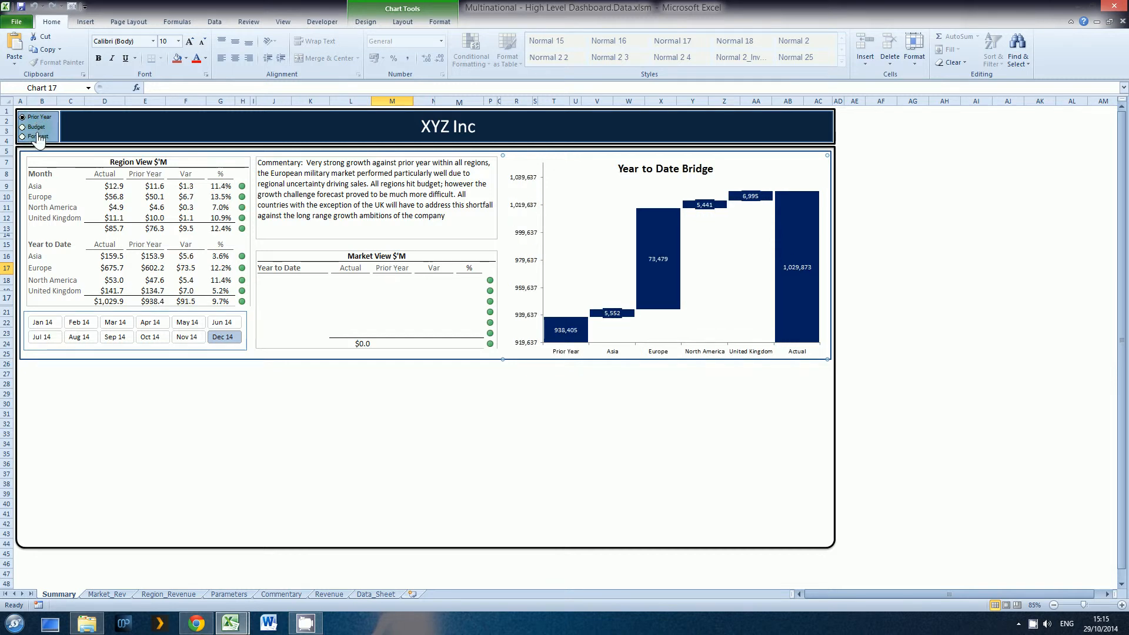
left_click(37, 136)
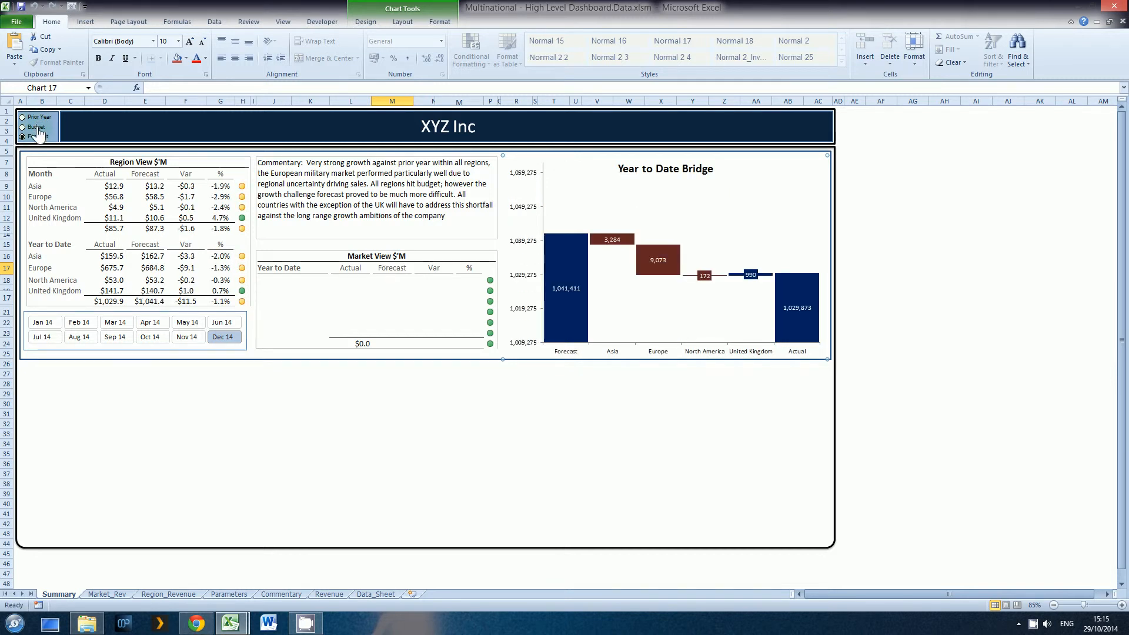
left_click(37, 126)
left_click(36, 116)
- Assign the Scale_Chart macro to the Prior Year option button
right_click(38, 114)
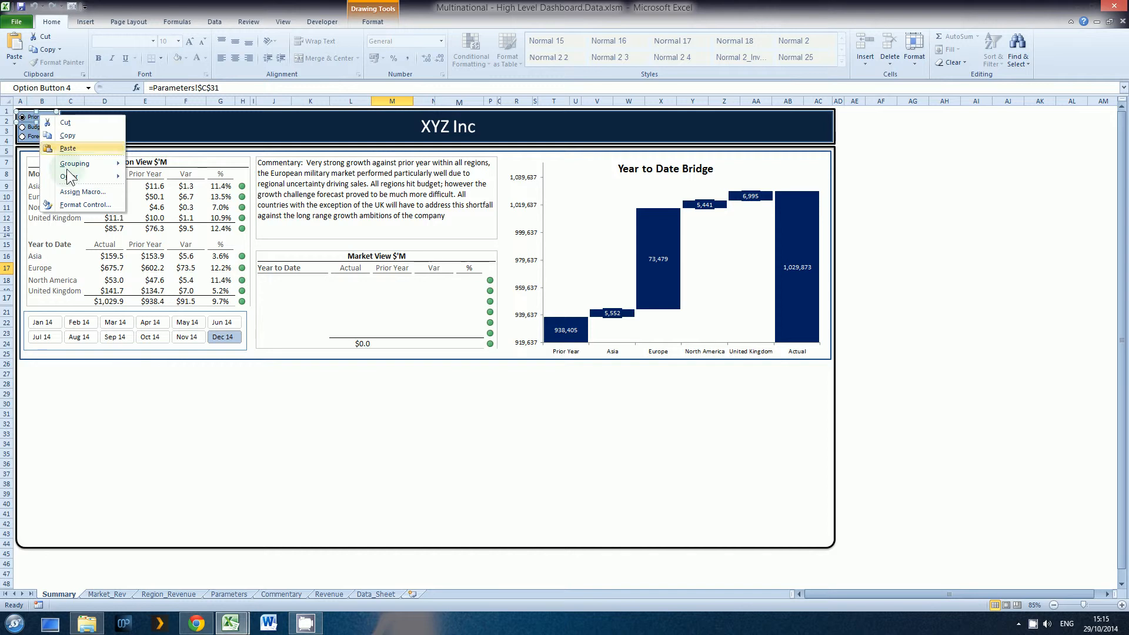
left_click(81, 192)
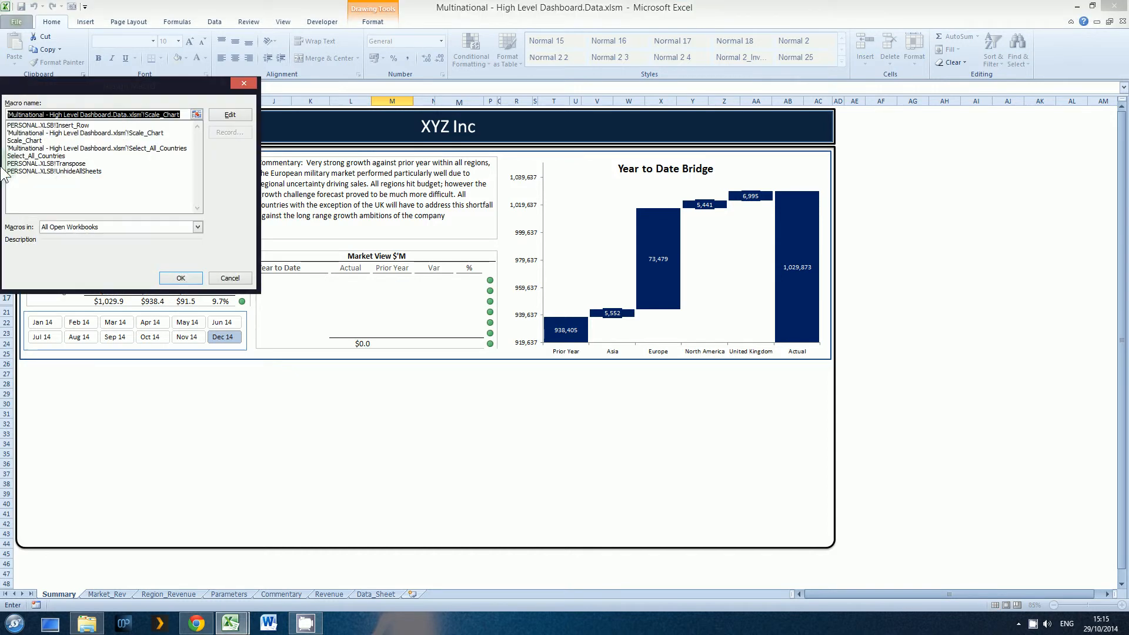
left_click(17, 141)
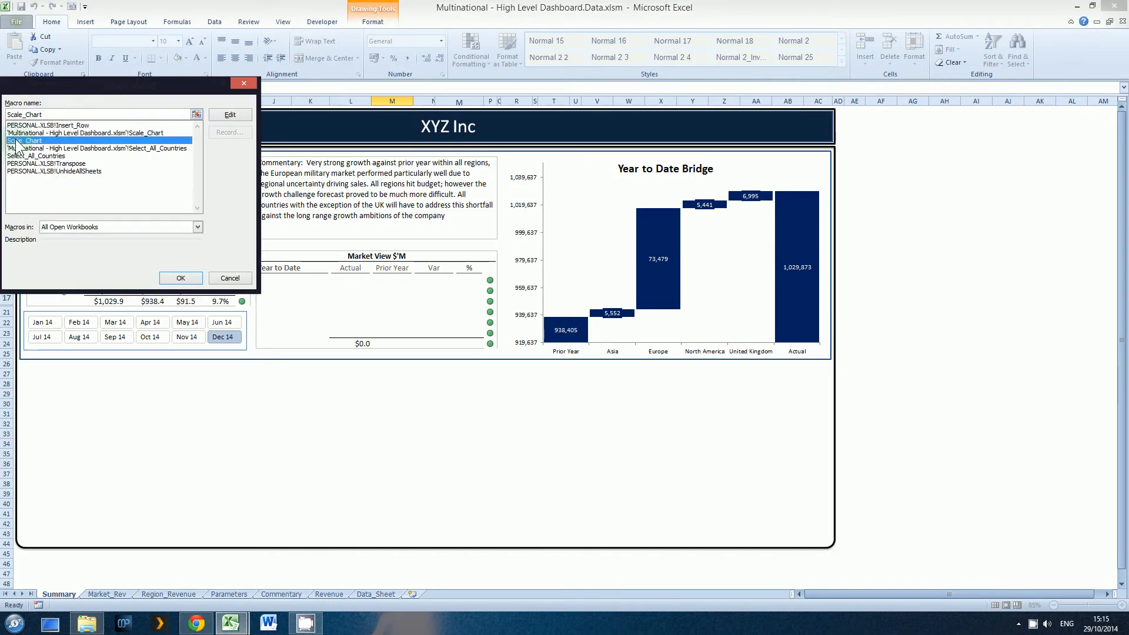
left_click(176, 278)
left_click(86, 135)
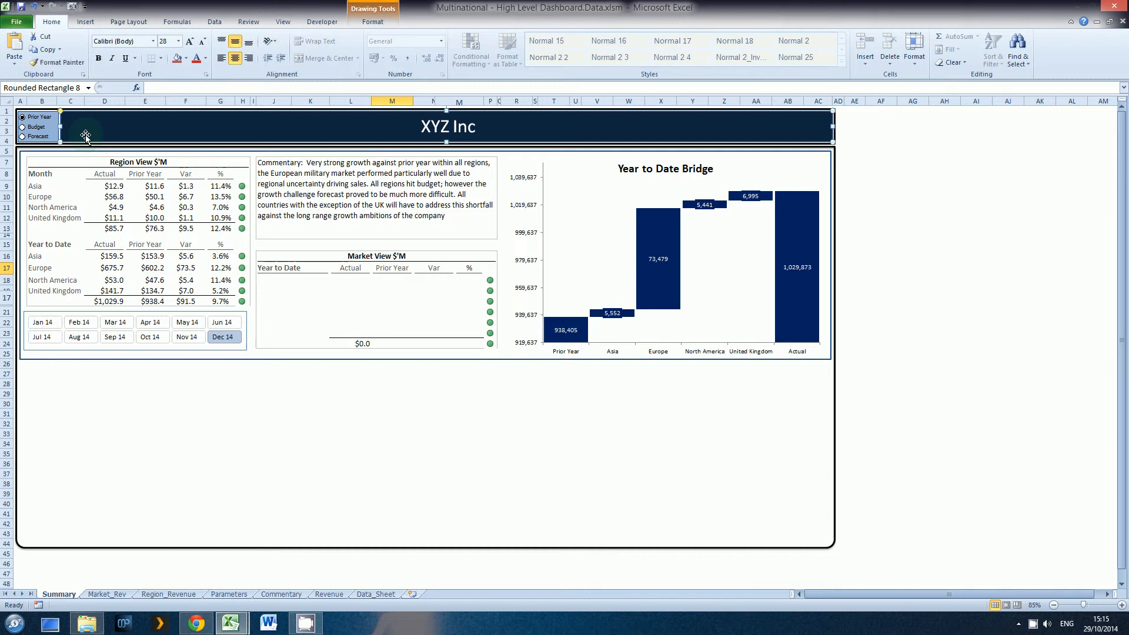
- Set the dashboard comparison to Forecast and keep Dec 14 as the selected month
left_click(30, 127)
left_click(29, 137)
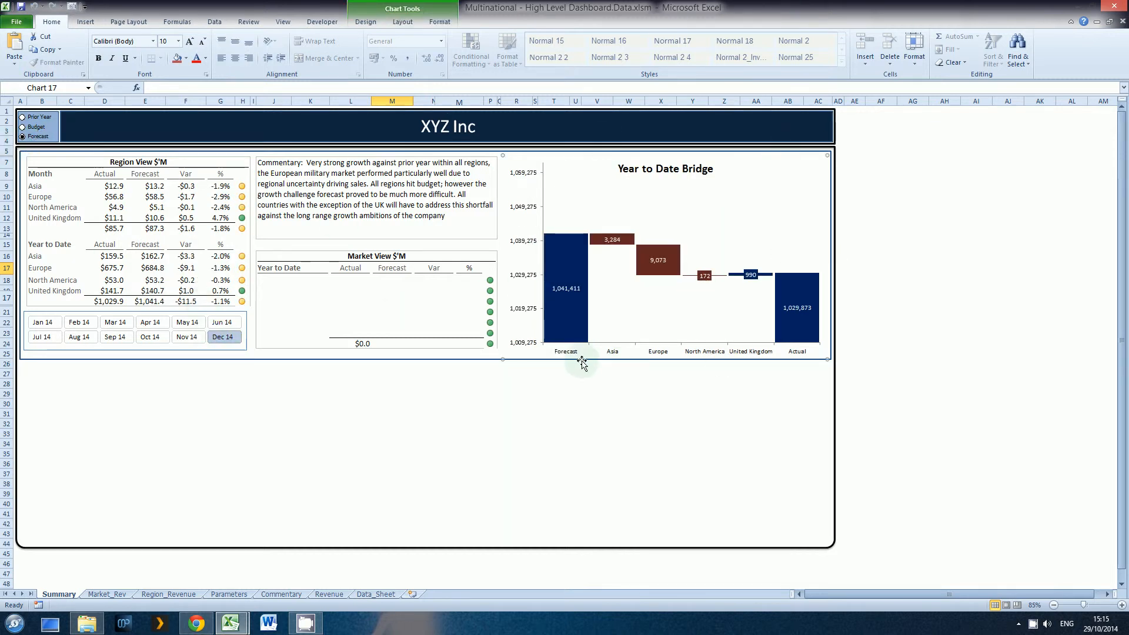
left_click(223, 323)
left_click(224, 334)
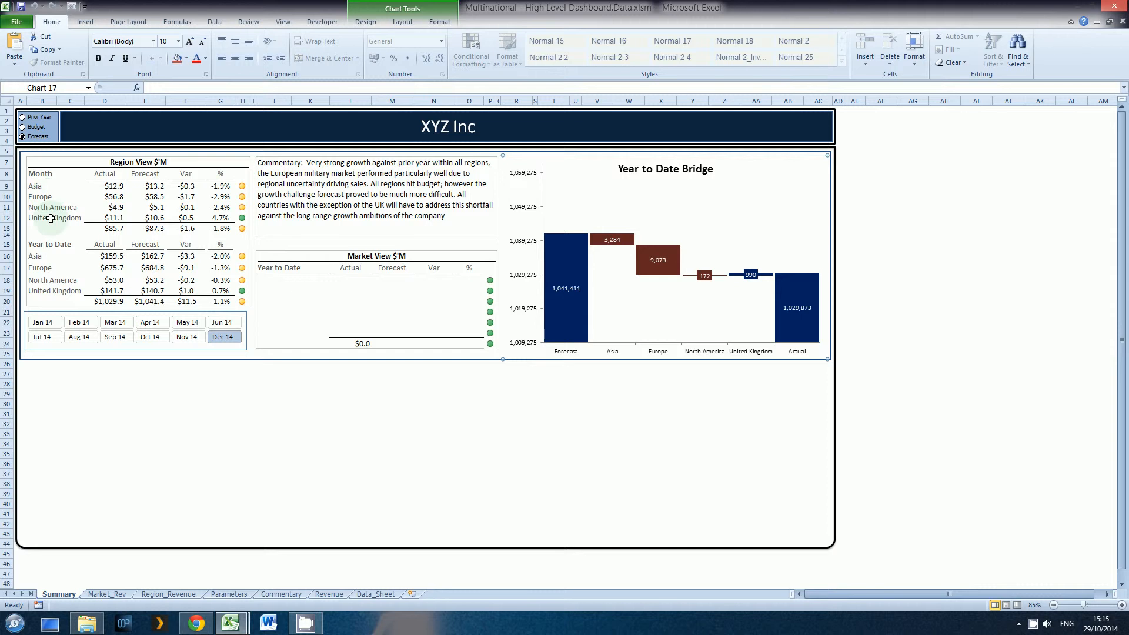
- Examine the empty Market View table range on the Summary sheet and the Market_Rev sheet meant to feed it
left_click(288, 285)
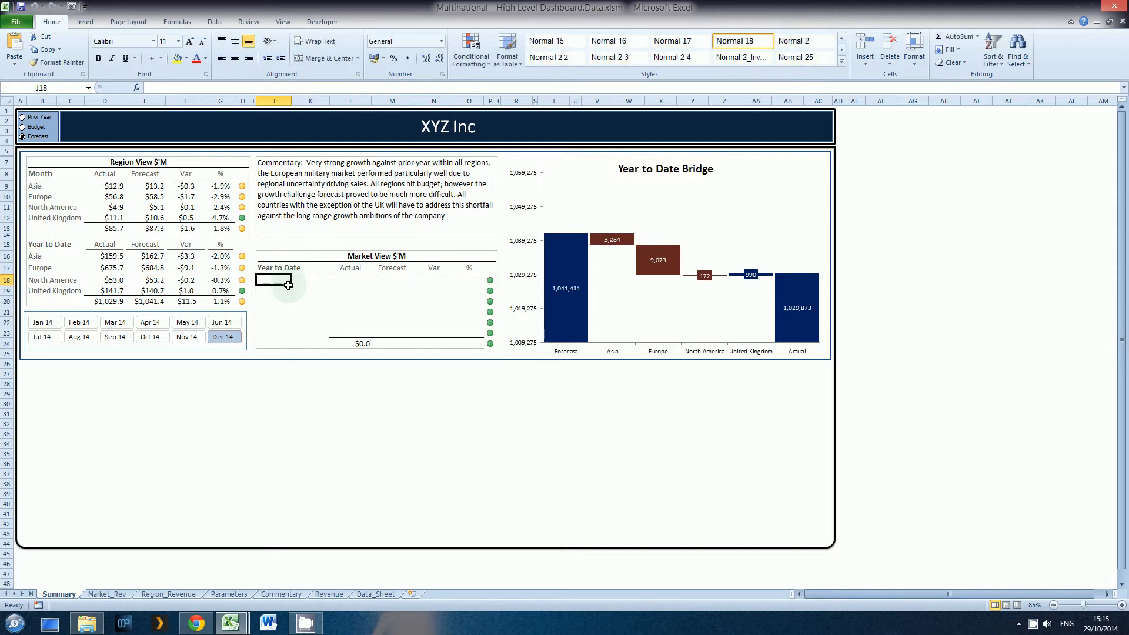
left_click_drag(286, 281, 483, 335)
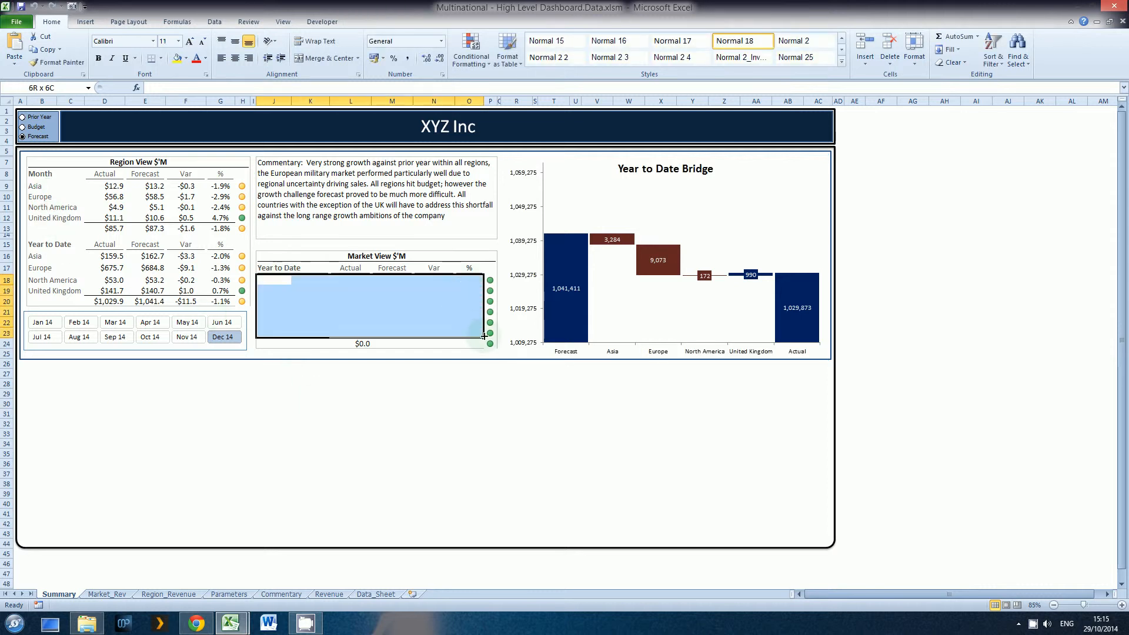
left_click(124, 595)
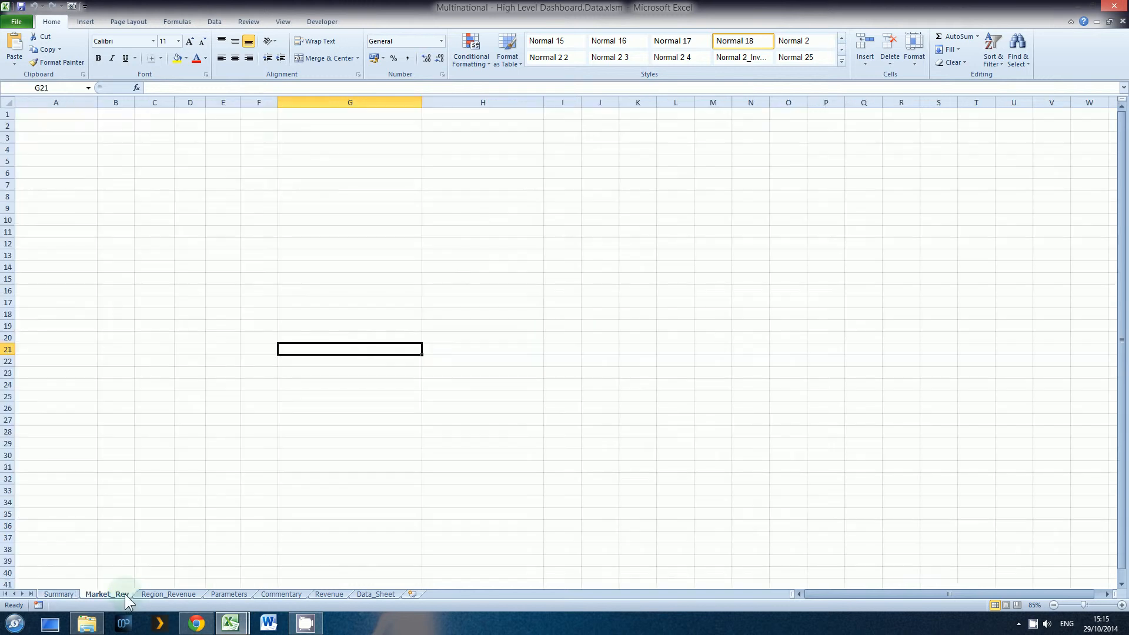
- Create a PivotTable from Data_Table on the Data_Sheet sheet, placed in the existing Market_Rev sheet at cell A1
left_click(375, 594)
left_click(267, 148)
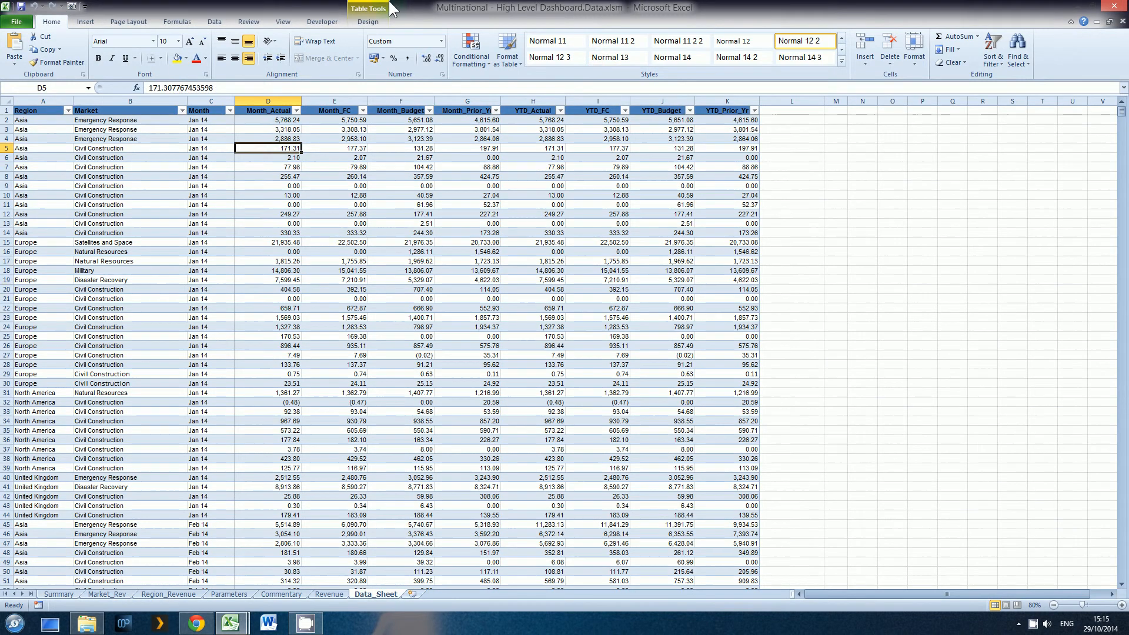
left_click(85, 22)
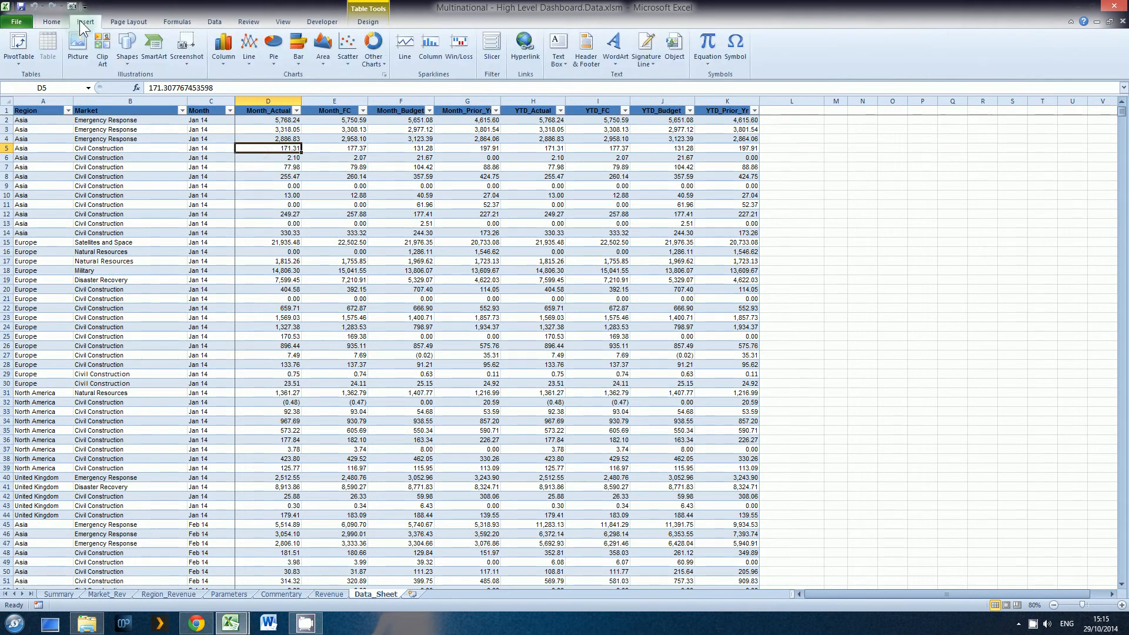
left_click(17, 47)
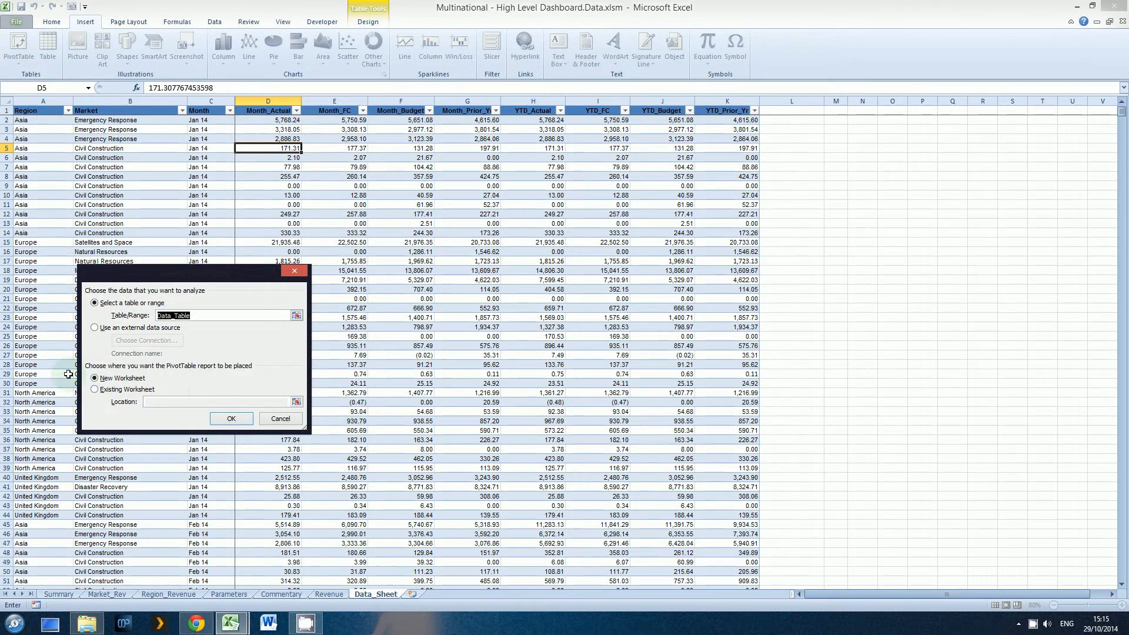
left_click(94, 389)
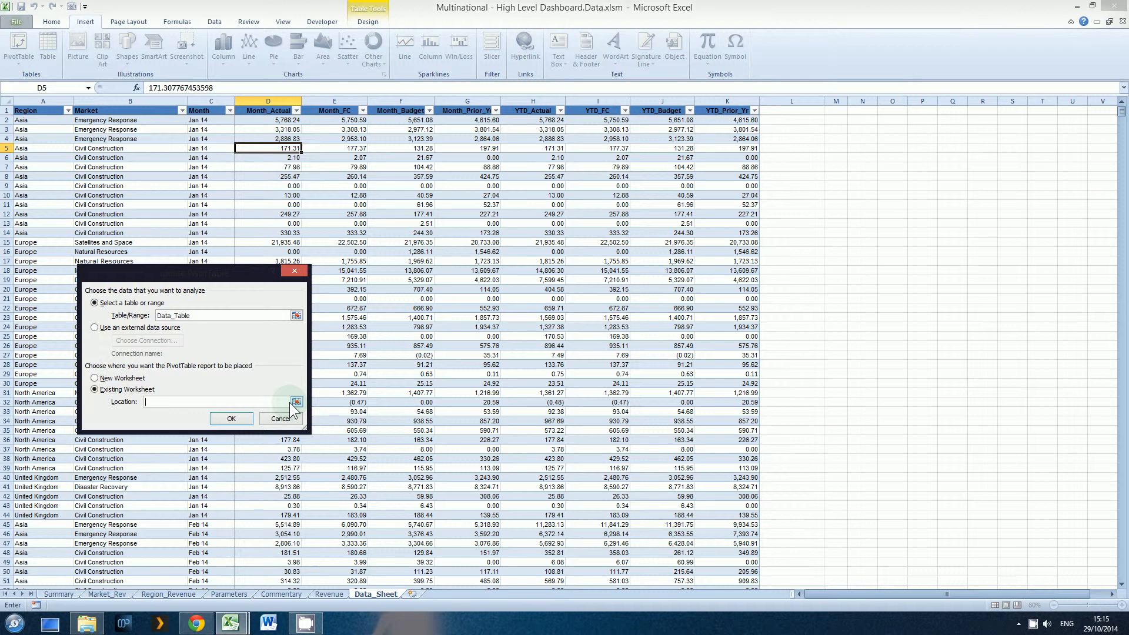
left_click(297, 402)
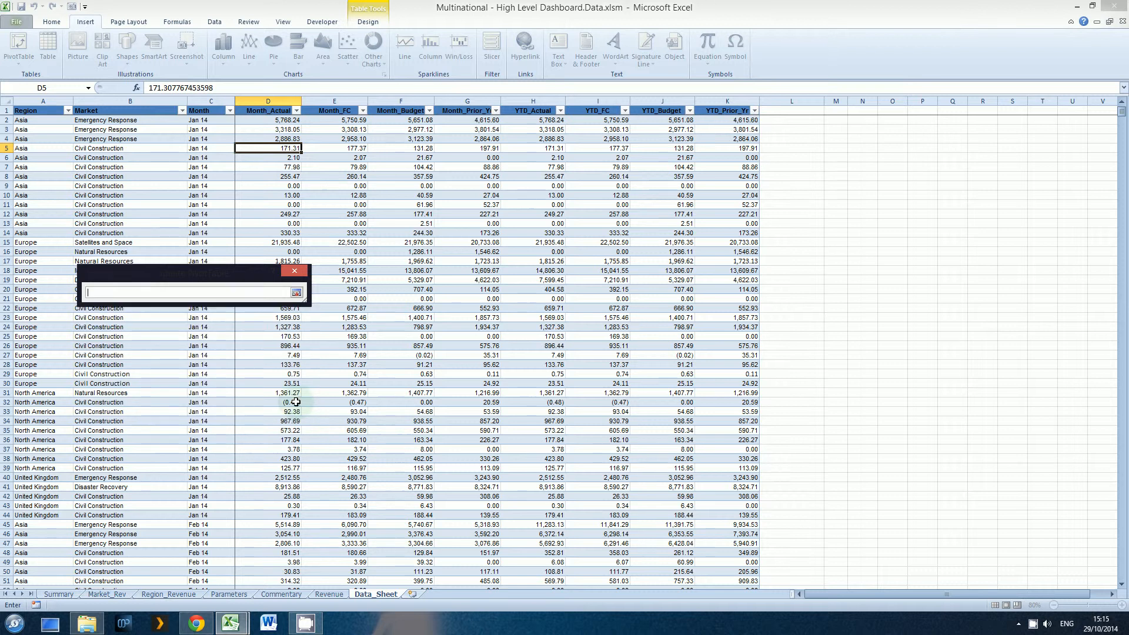
left_click(107, 594)
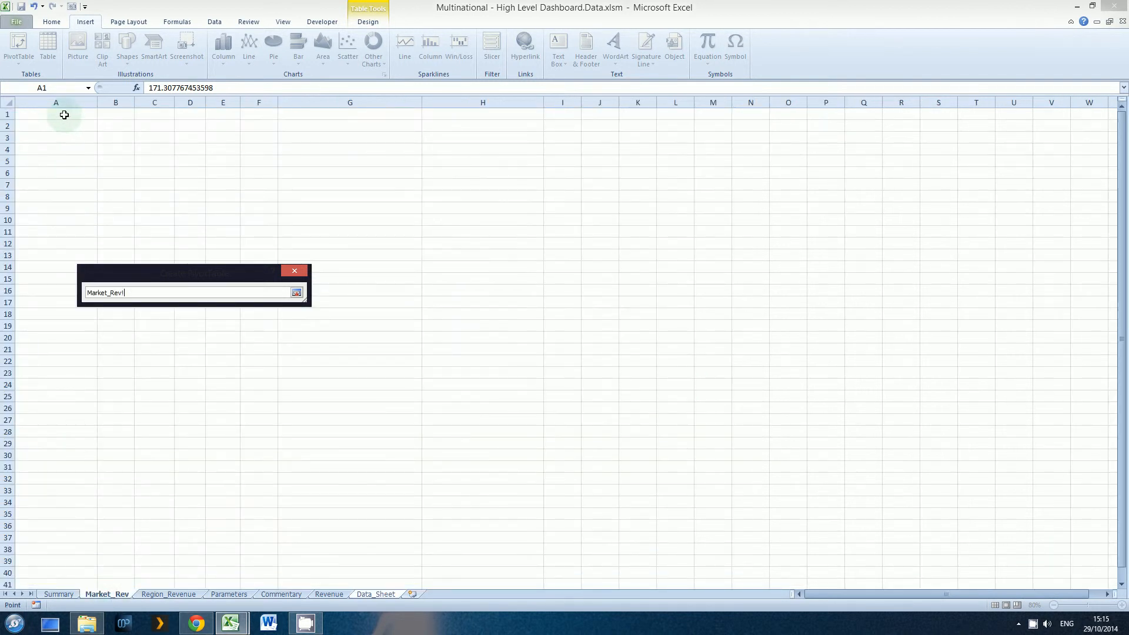
left_click(65, 115)
left_click(297, 293)
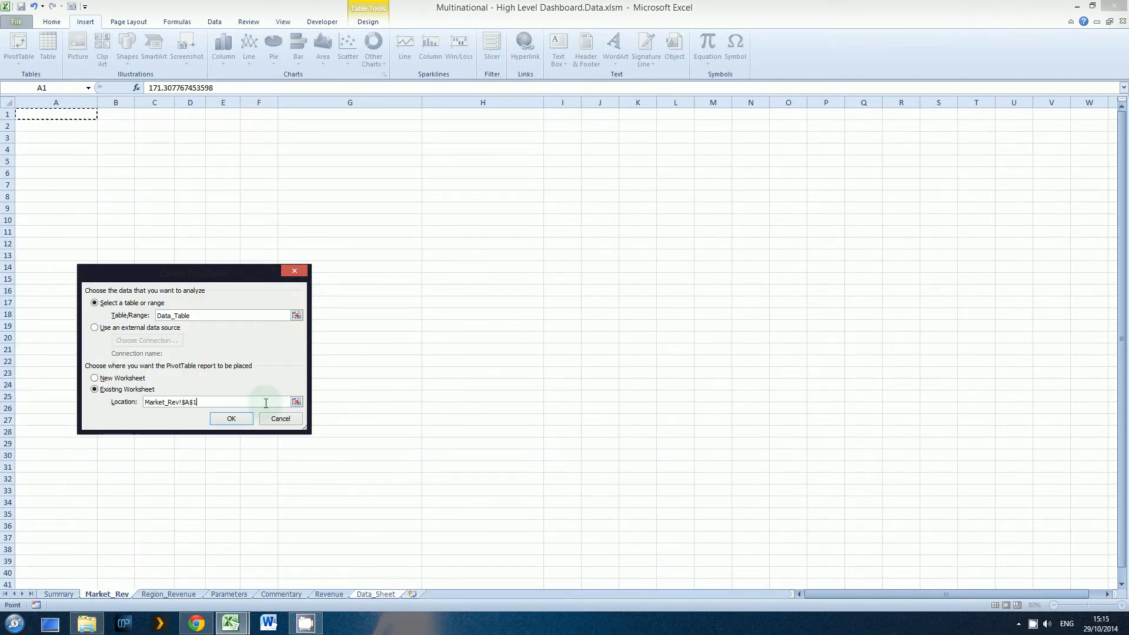
left_click(235, 418)
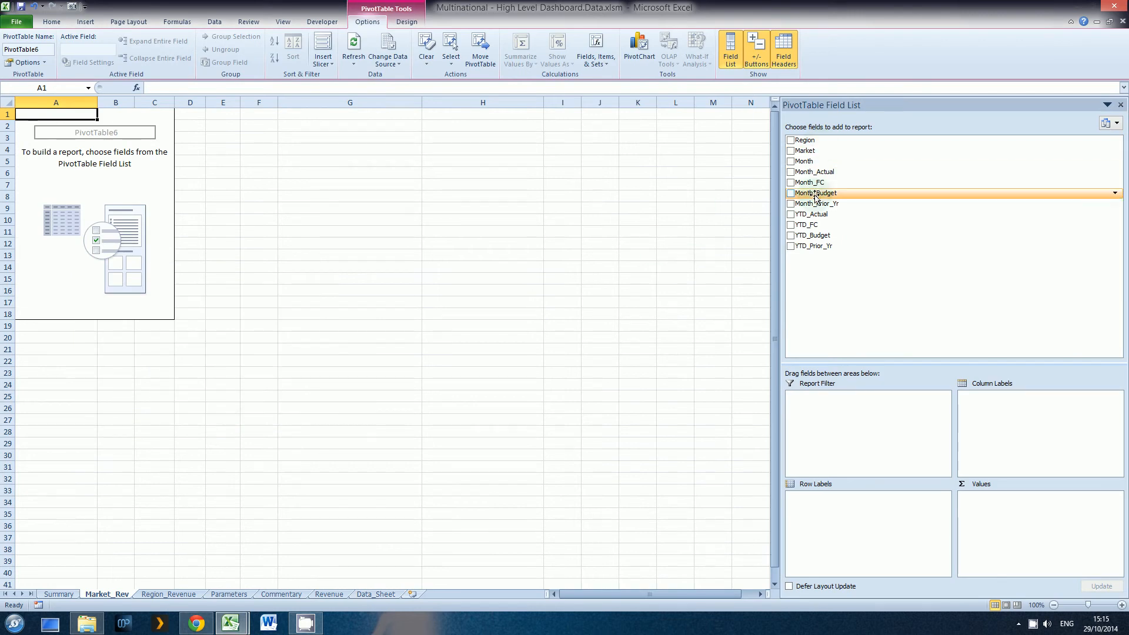
- Lay out the PivotTable with Month as report filter, Market as rows, and YTD_Actual, YTD_Prior_Yr, YTD_Budget and YTD_FC as values
left_click_drag(807, 161, 817, 400)
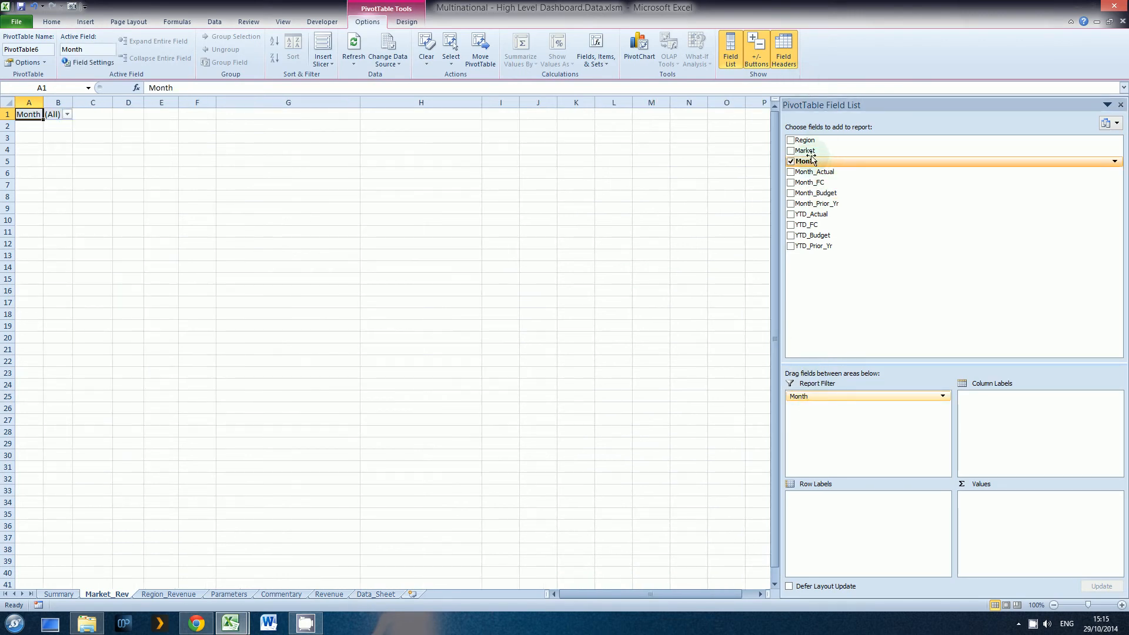
left_click_drag(805, 151, 830, 507)
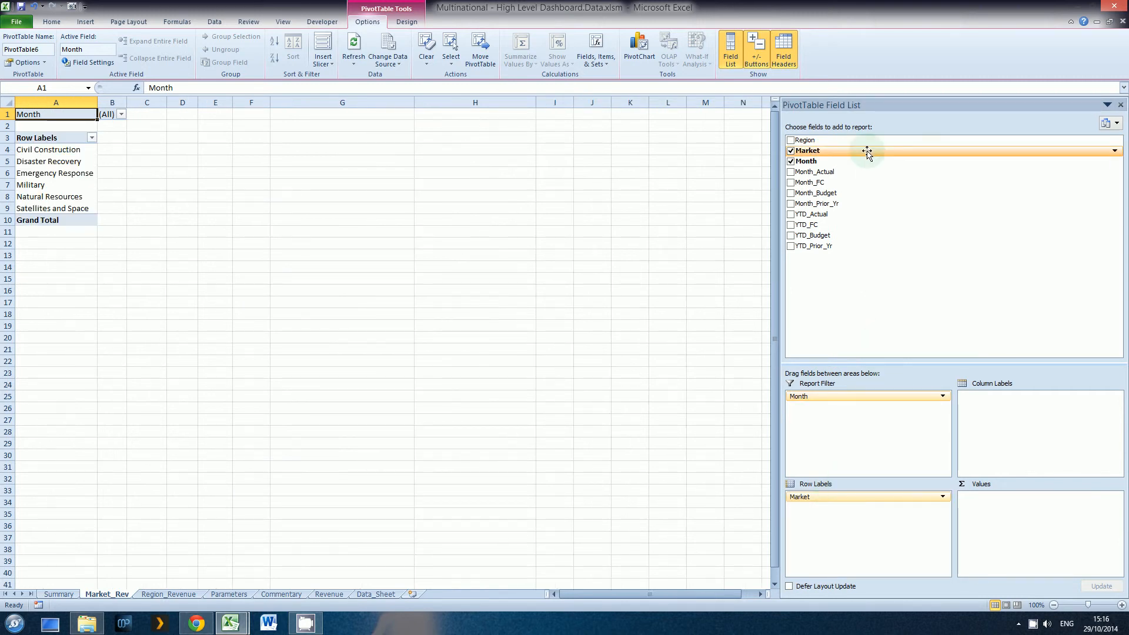
left_click_drag(838, 214, 990, 506)
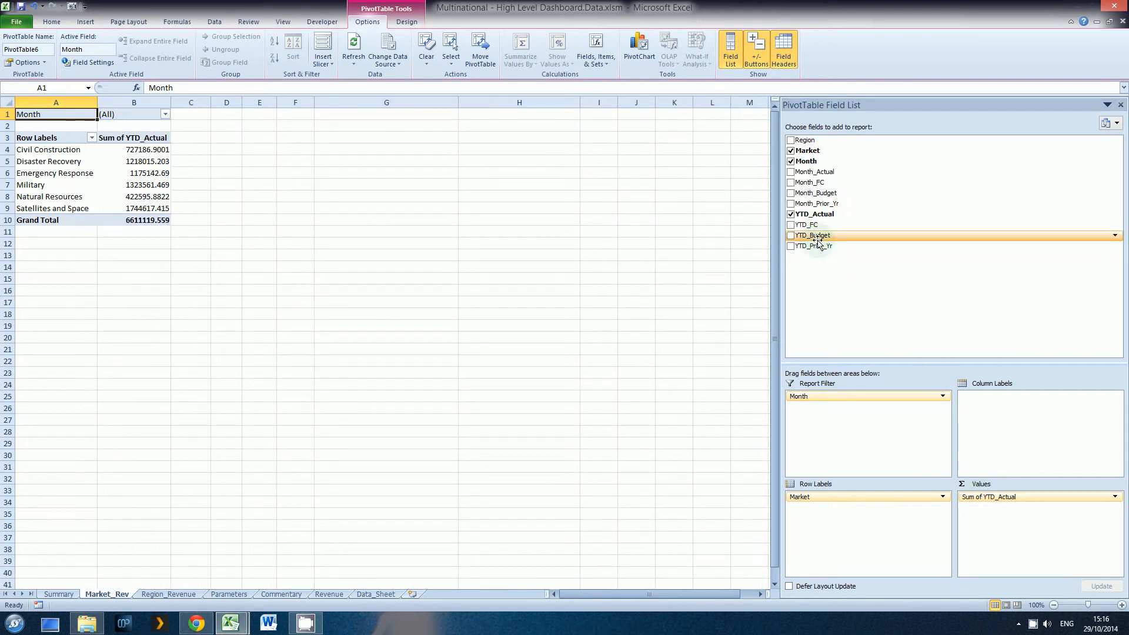
left_click_drag(817, 246, 1000, 518)
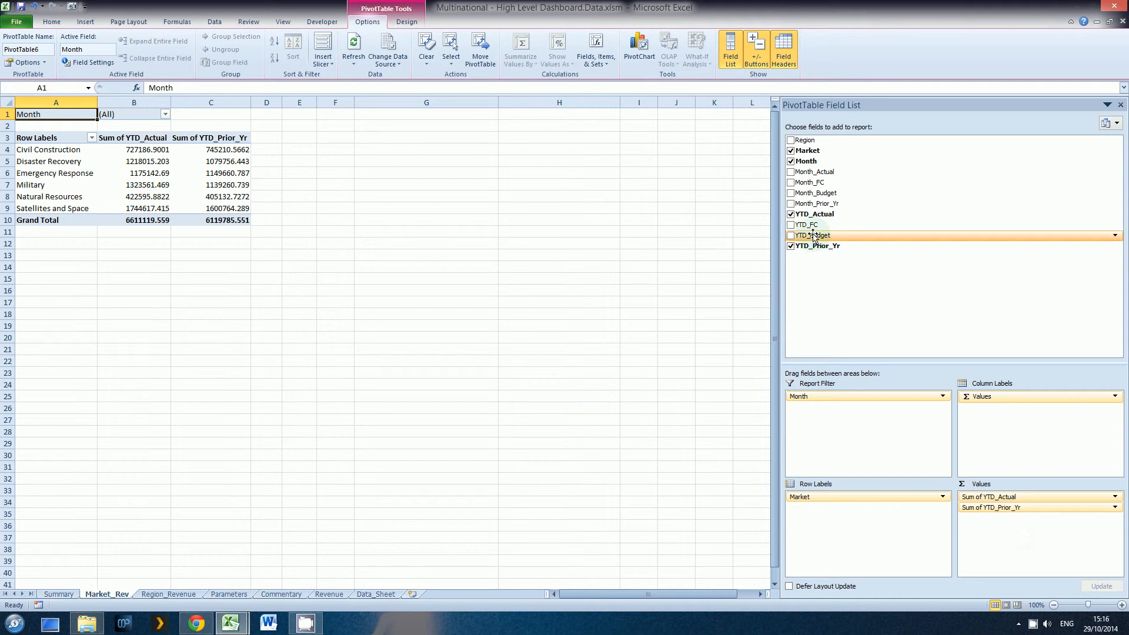
left_click_drag(815, 235, 994, 529)
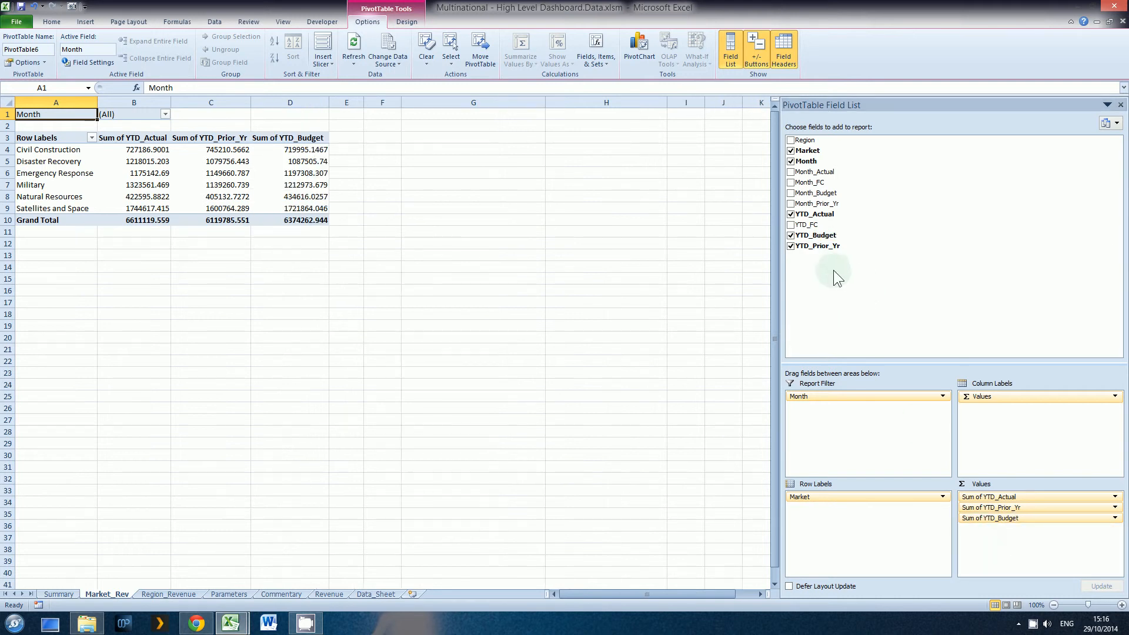
left_click_drag(809, 225, 1019, 562)
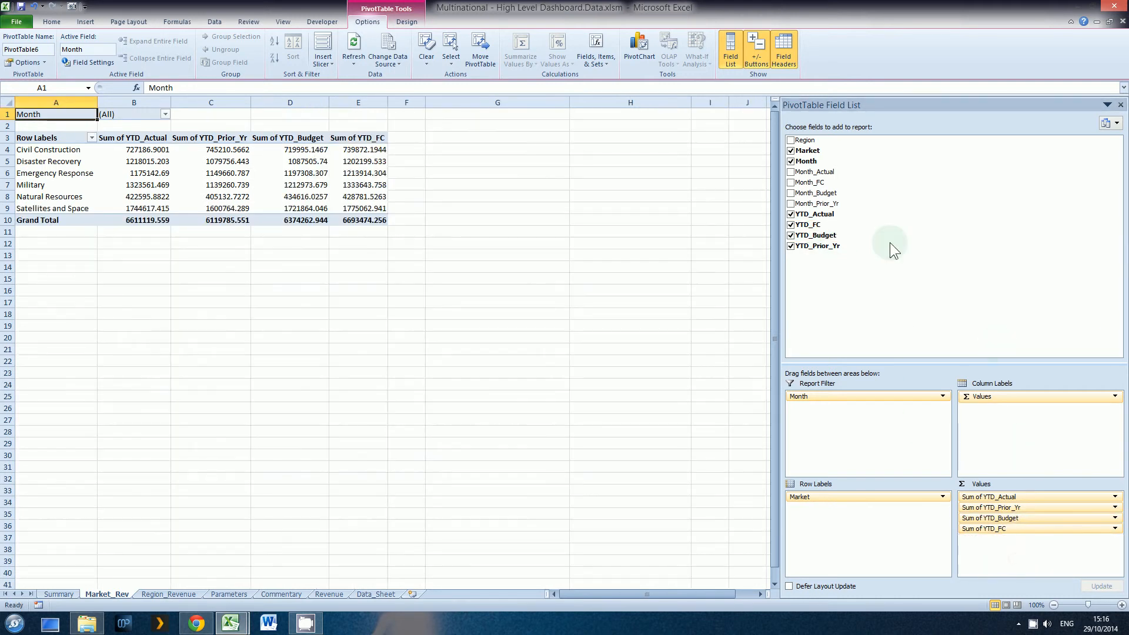
- Format the PivotTable values in B4:E16 as Number with 0 decimal places and the 1000 separator
left_click_drag(134, 150, 368, 285)
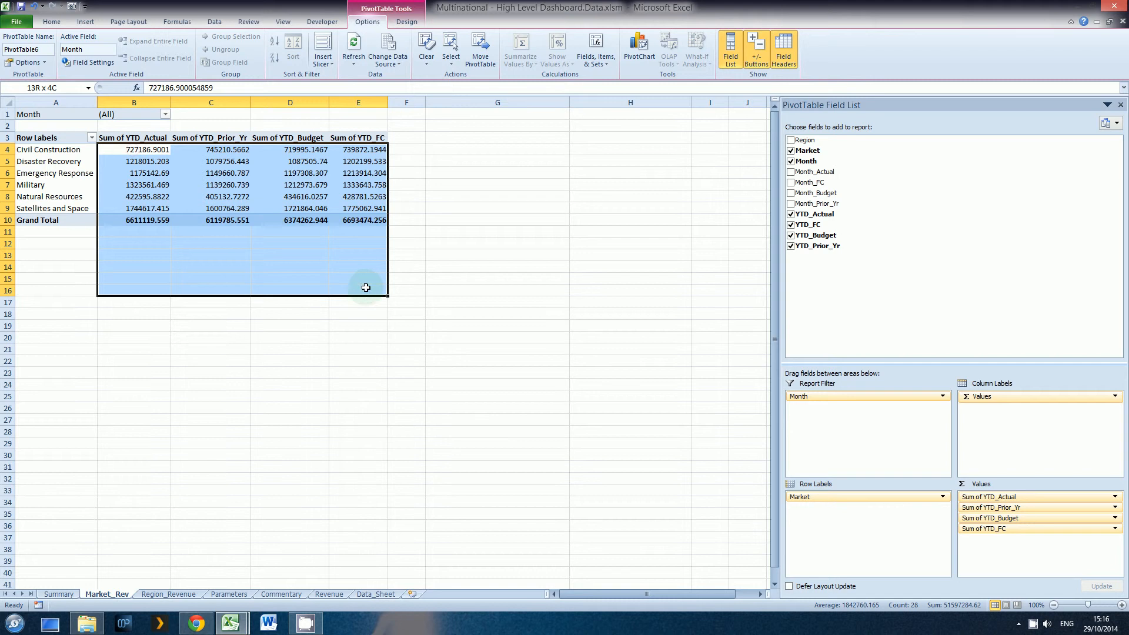
key("ctrl+1")
left_click(67, 273)
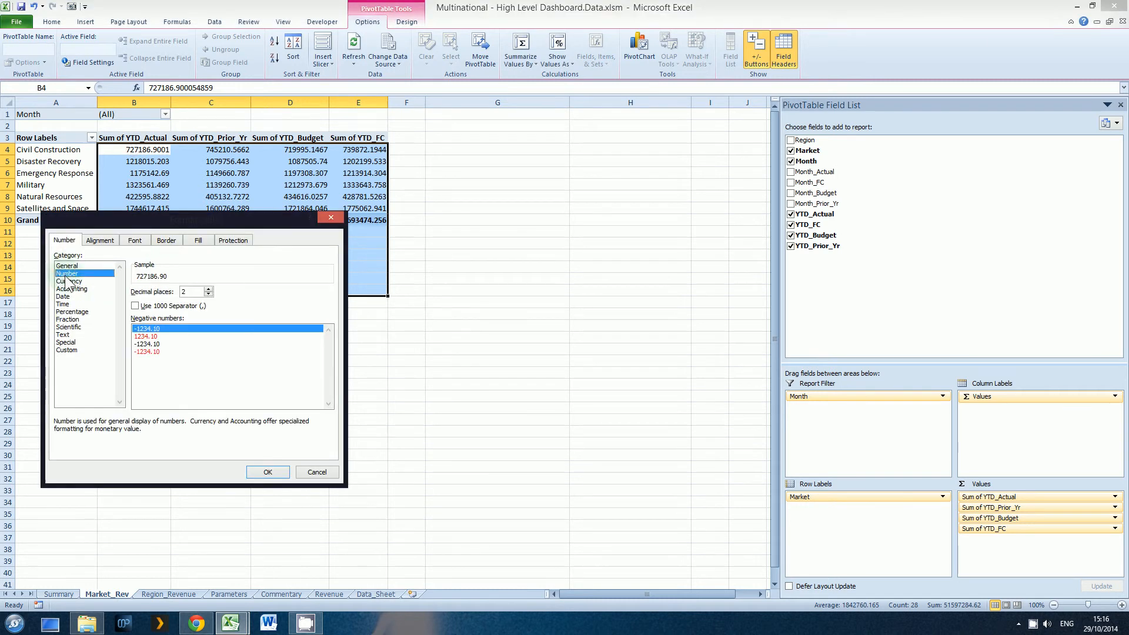
left_click(209, 295)
left_click(208, 294)
left_click(135, 306)
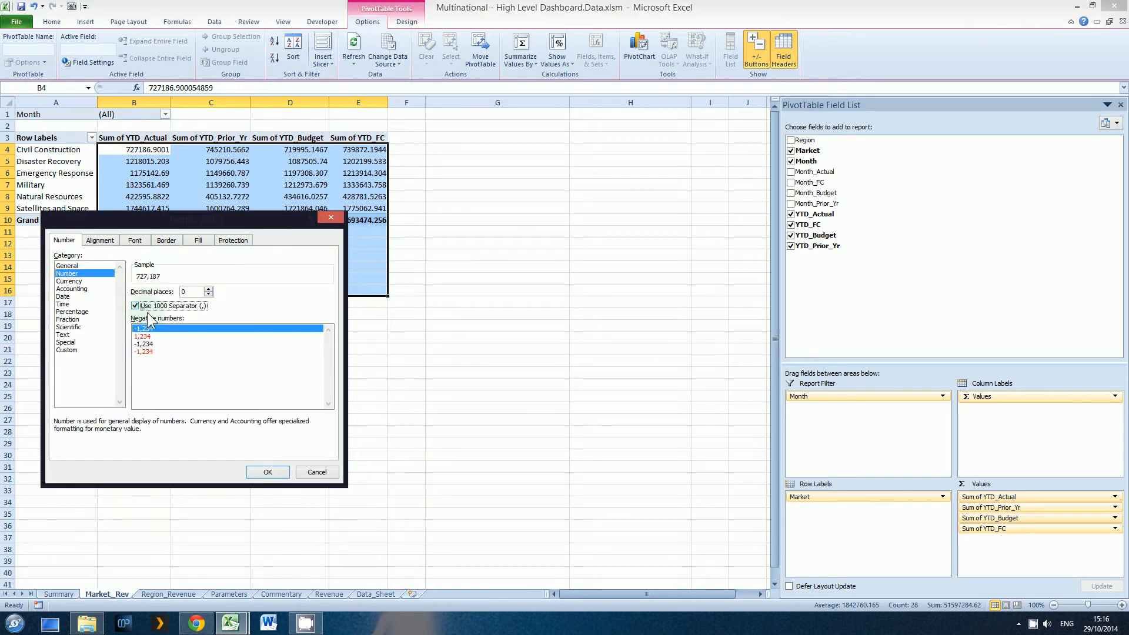
left_click(268, 472)
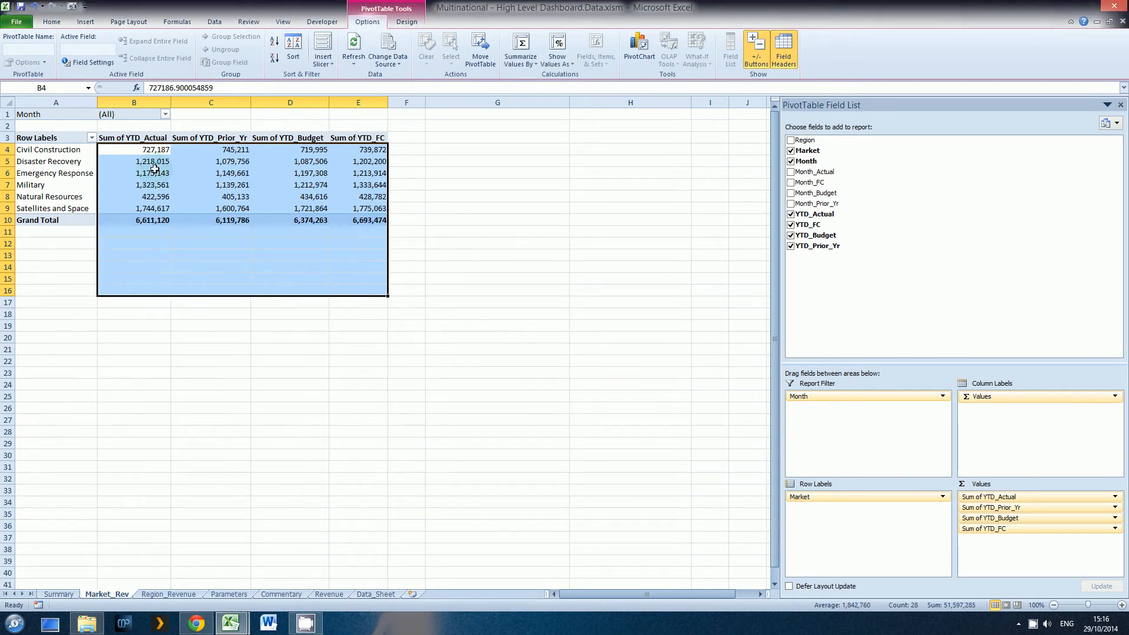
- Give the YTD_Actual value field the custom name Actual and the YTD_Prior_Yr value field the custom name Prior Year
right_click(143, 138)
left_click(171, 274)
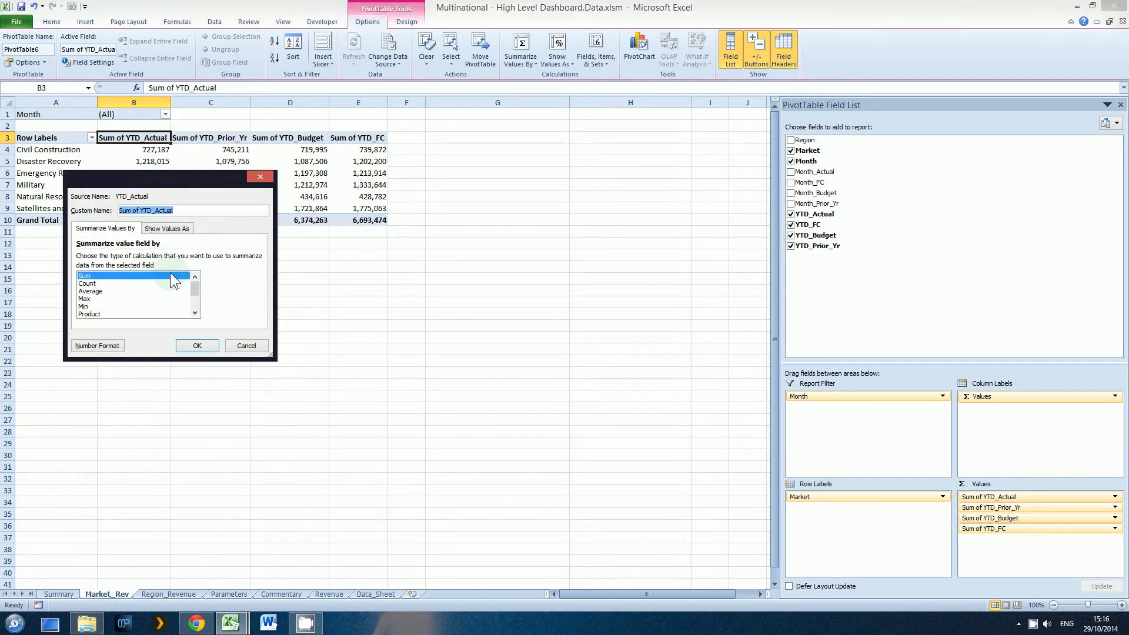
type("Actual")
key("Return")
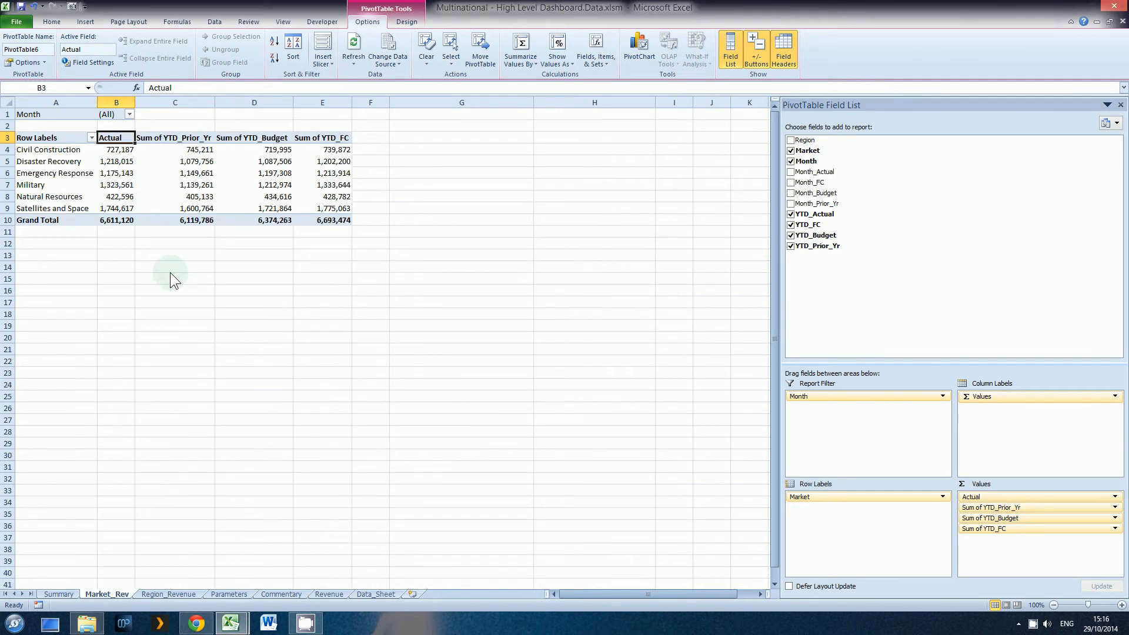
left_click(189, 137)
right_click(194, 138)
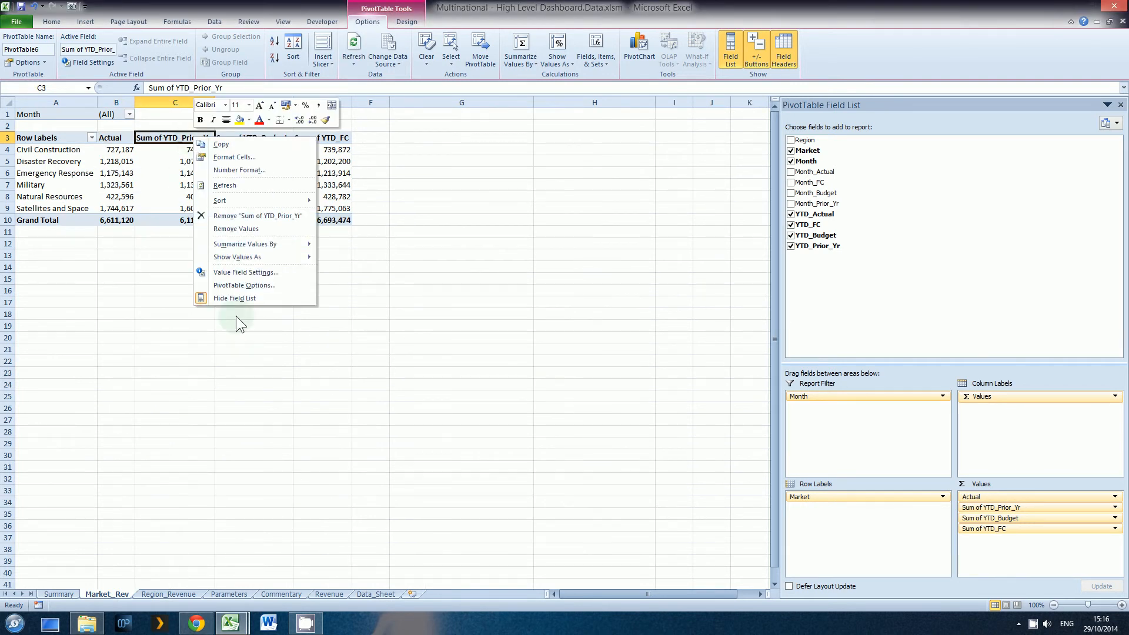
left_click(245, 270)
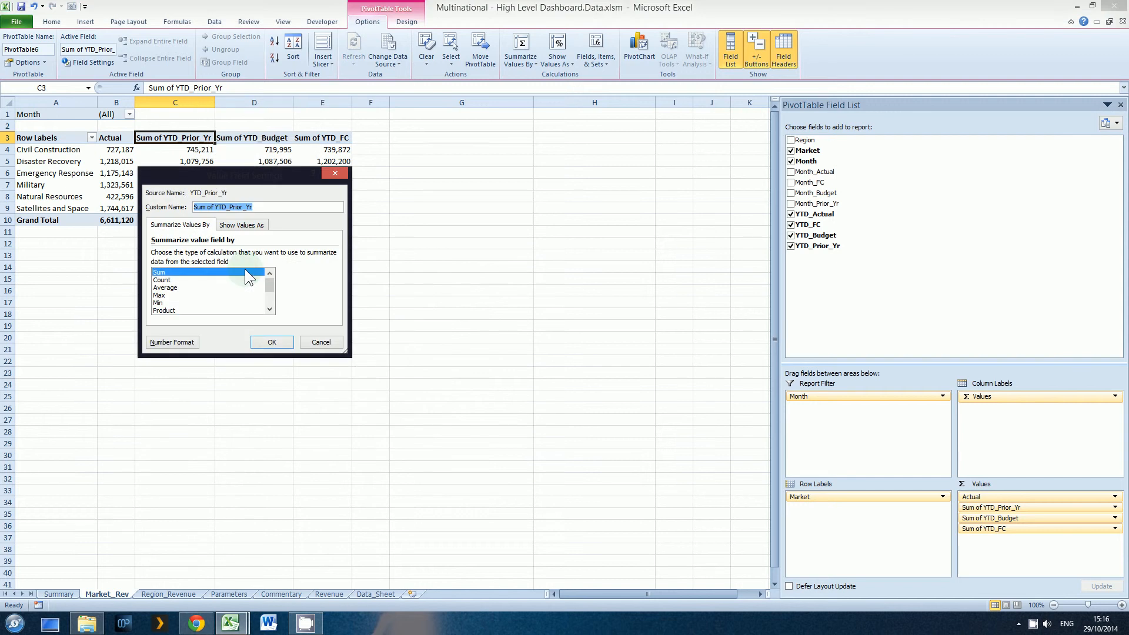
type("Prior Year")
key("Return")
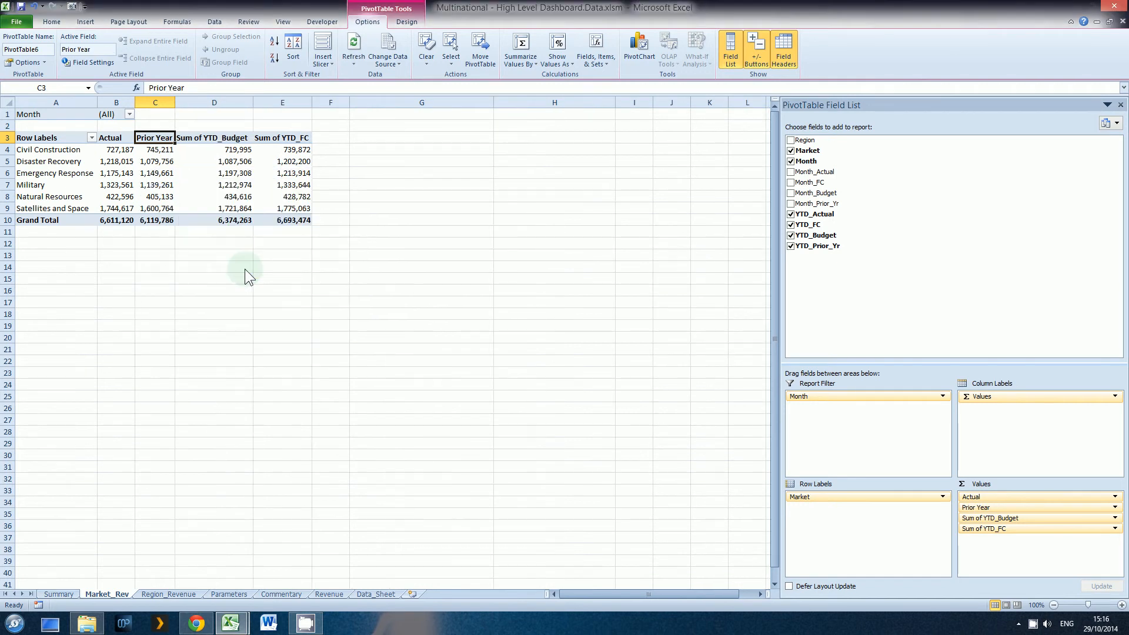
- Give the YTD_Budget value field the custom name Budget and the YTD_FC value field the custom name Forecast
left_click(222, 130)
left_click(222, 138)
right_click(222, 139)
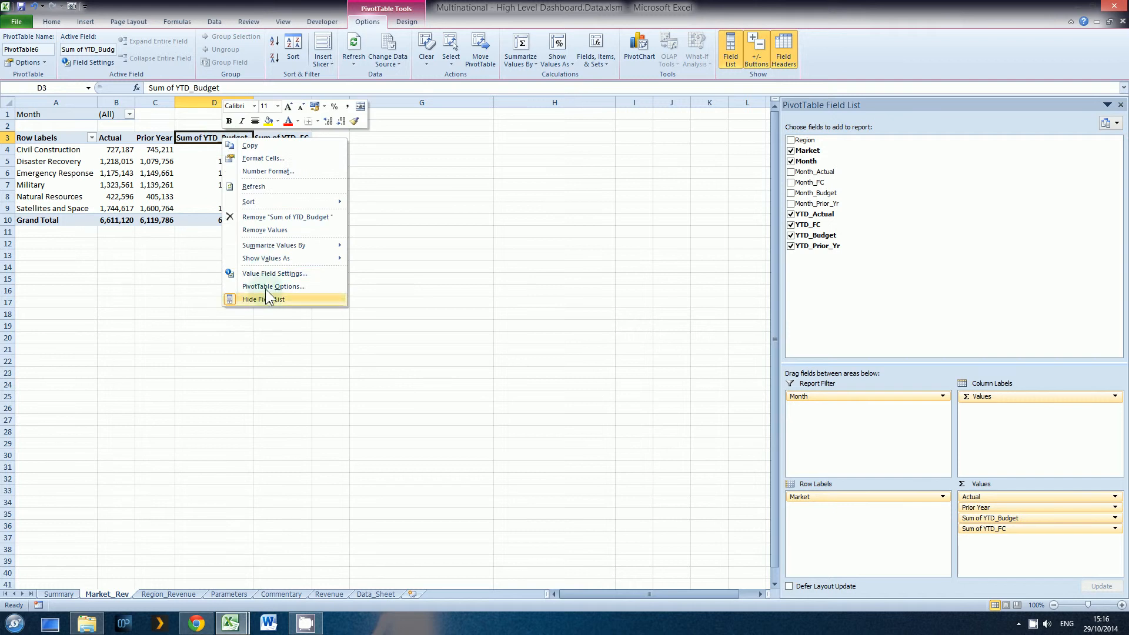
left_click(265, 273)
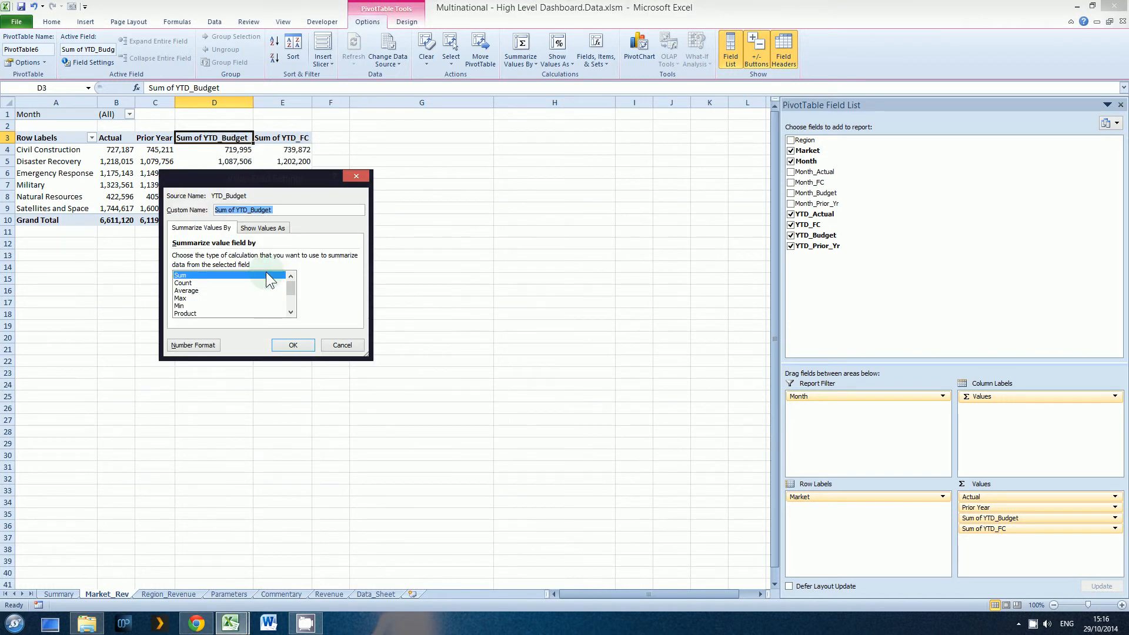
type("Bud")
key("Return")
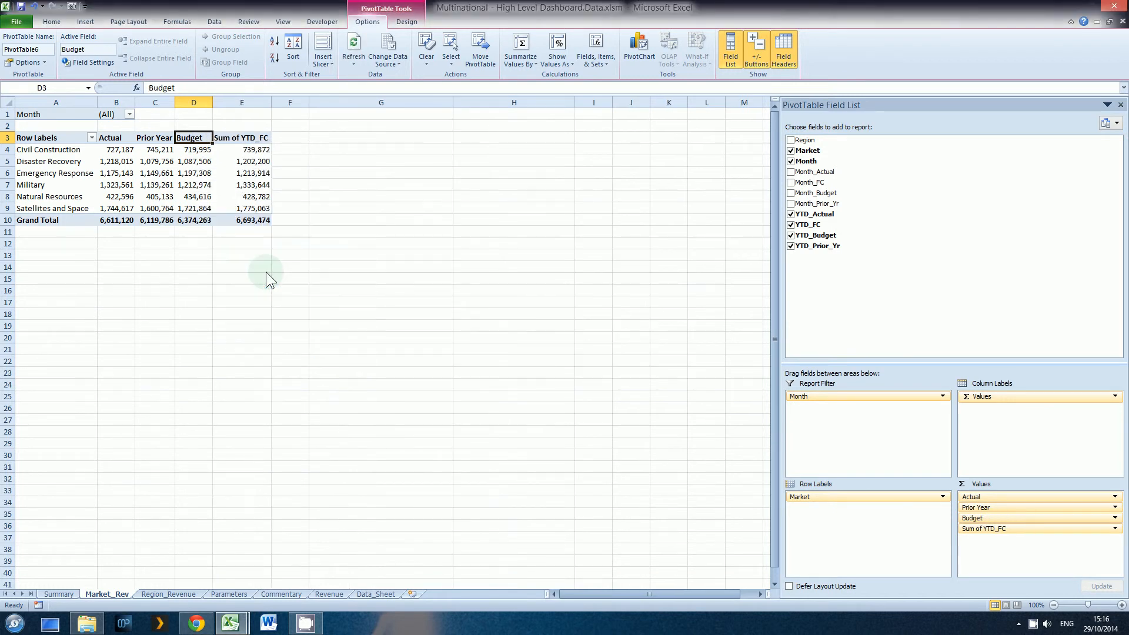
right_click(242, 137)
left_click(257, 271)
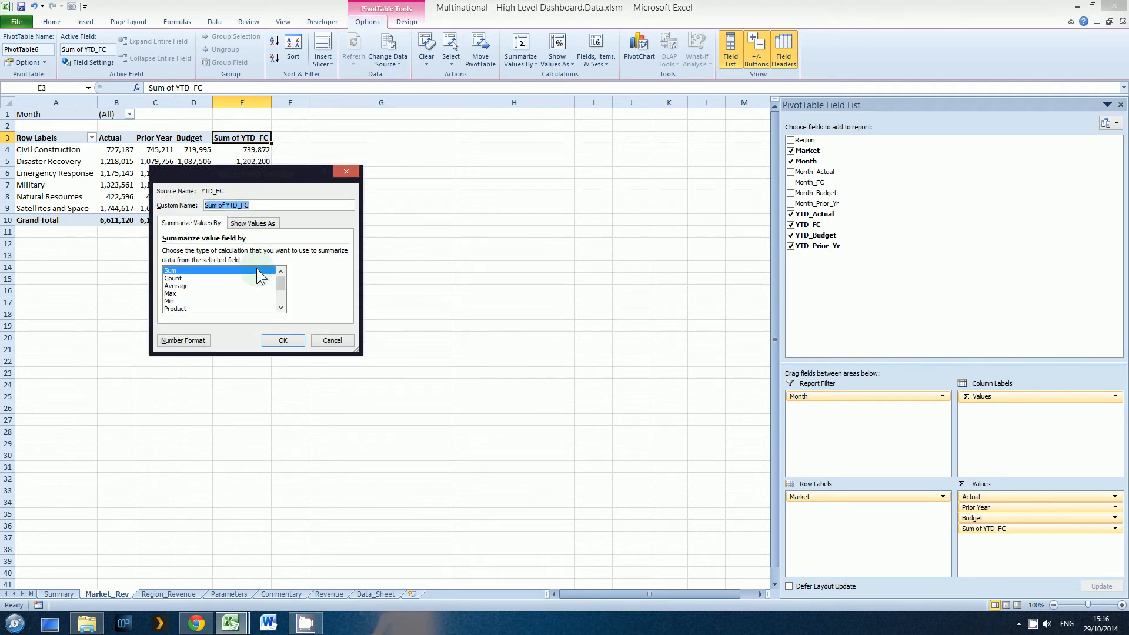
type("Forecast")
key("Return")
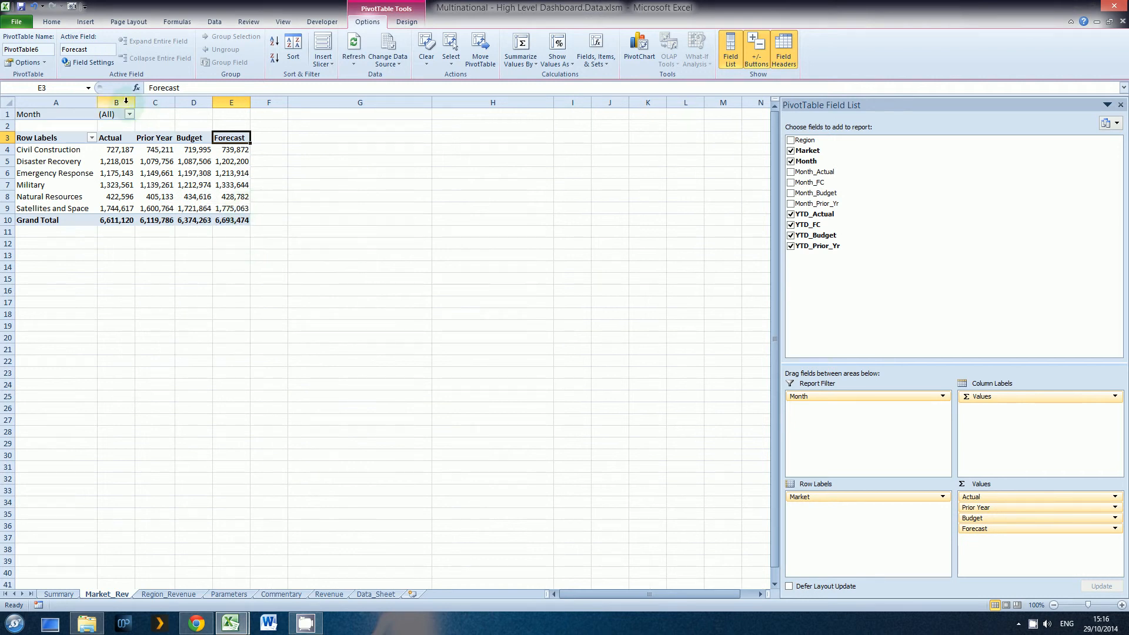
- Widen columns B through E equally and name the PivotTable Market_Rev
left_click_drag(127, 103, 271, 105)
left_click(125, 172)
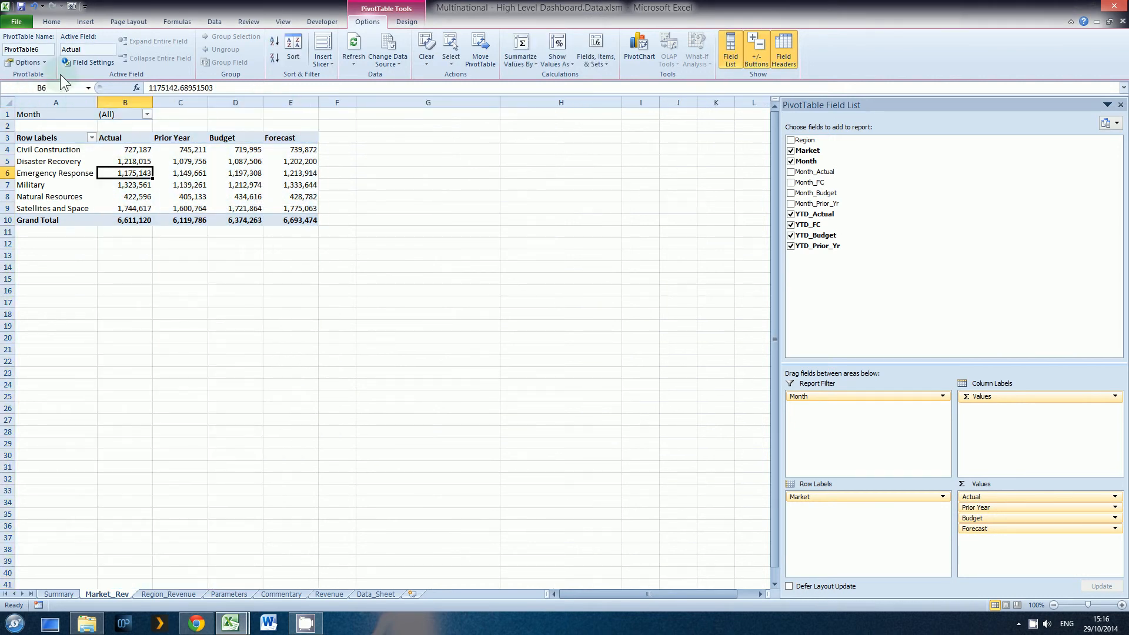
left_click_drag(39, 49, 9, 49)
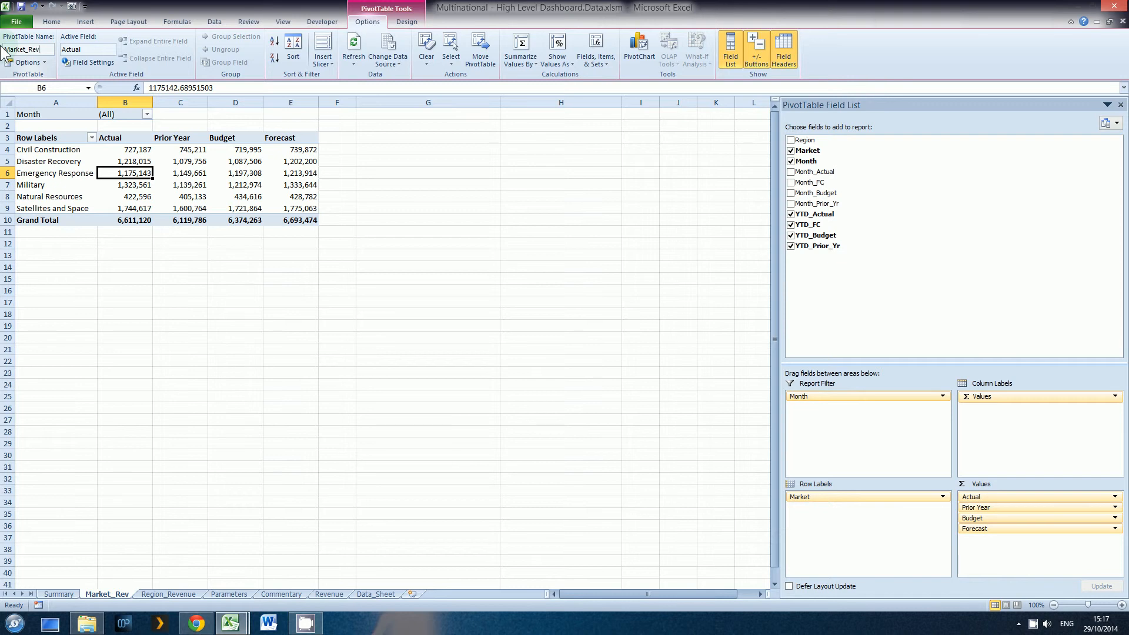
left_click(155, 266)
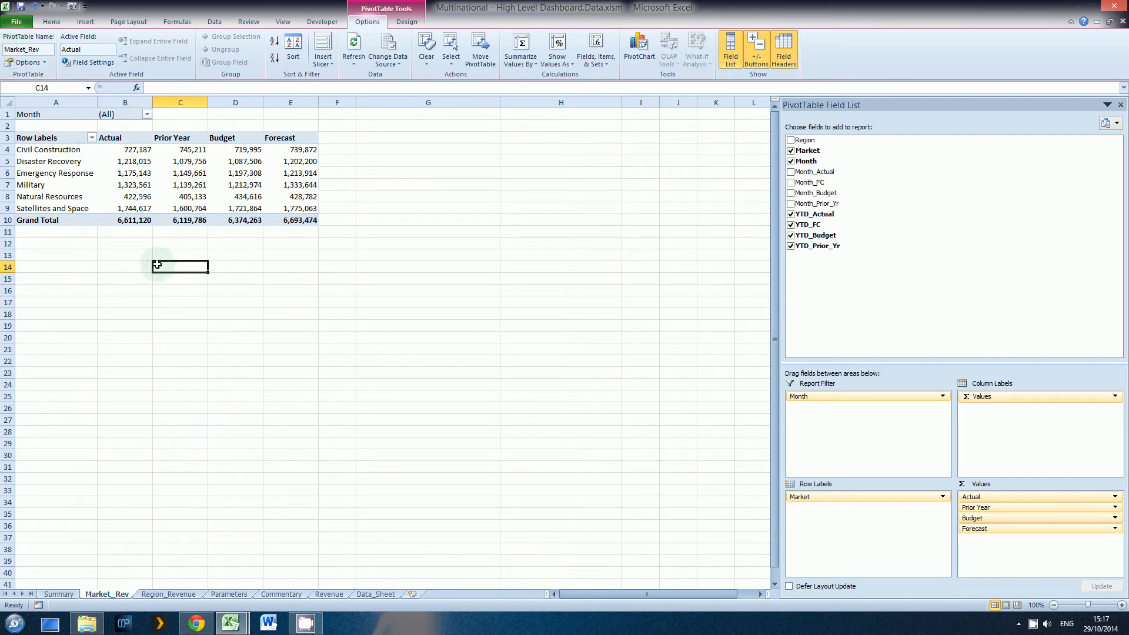
left_click_drag(126, 155, 126, 212)
left_click(126, 221)
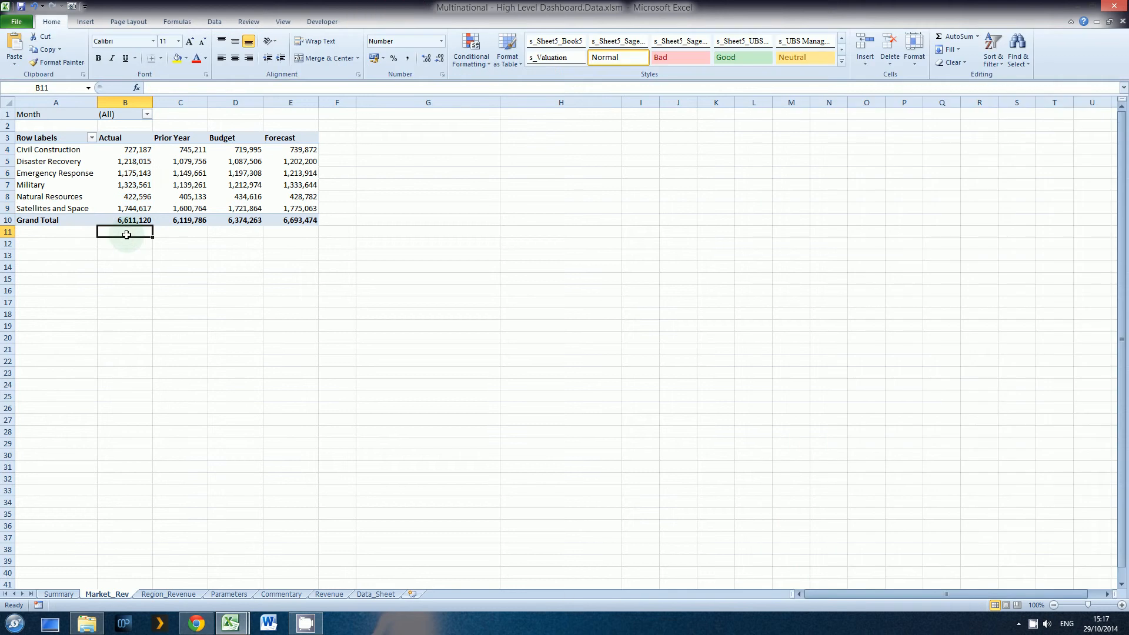
left_click(117, 269)
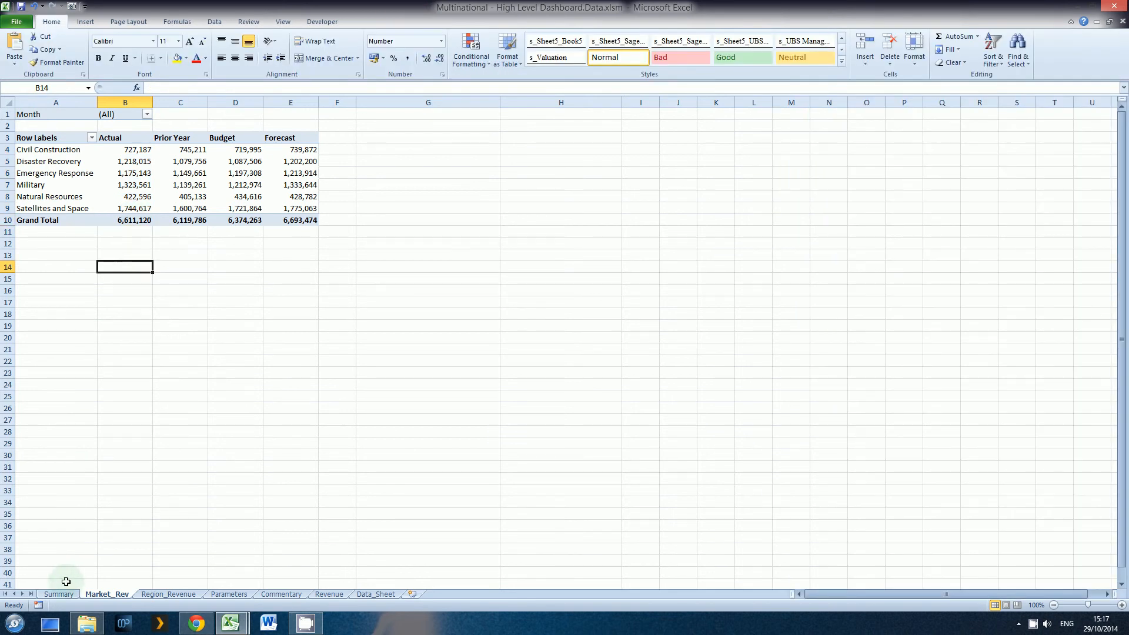
- Connect the Month slicer on the Summary sheet to the Market_Rev PivotTable, keeping its Region_Revenue connection
left_click(66, 594)
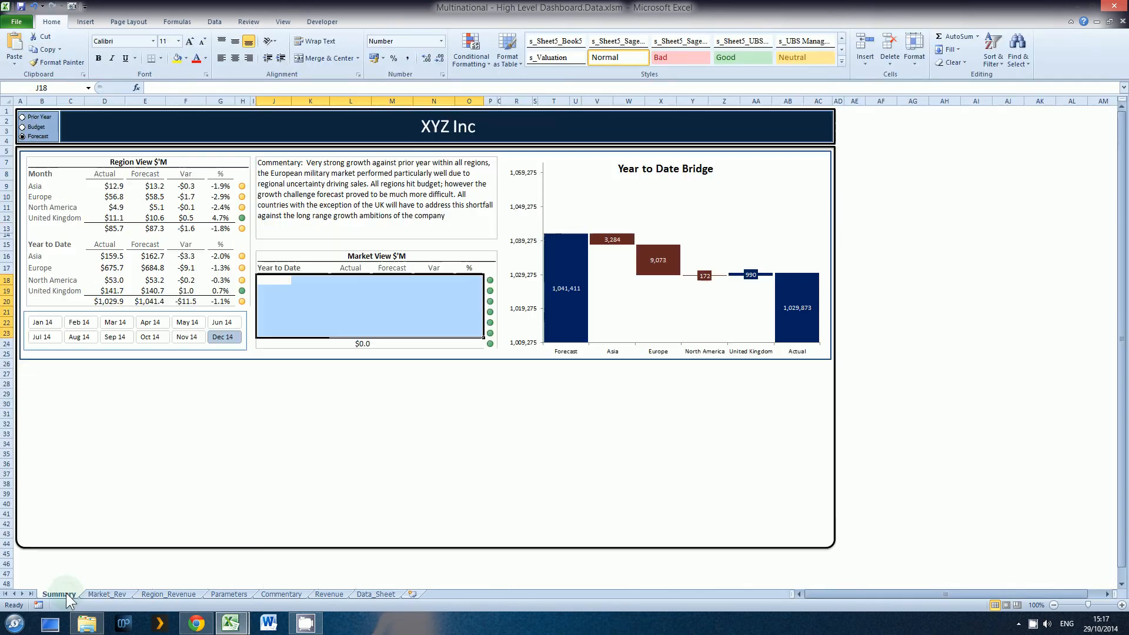
right_click(246, 342)
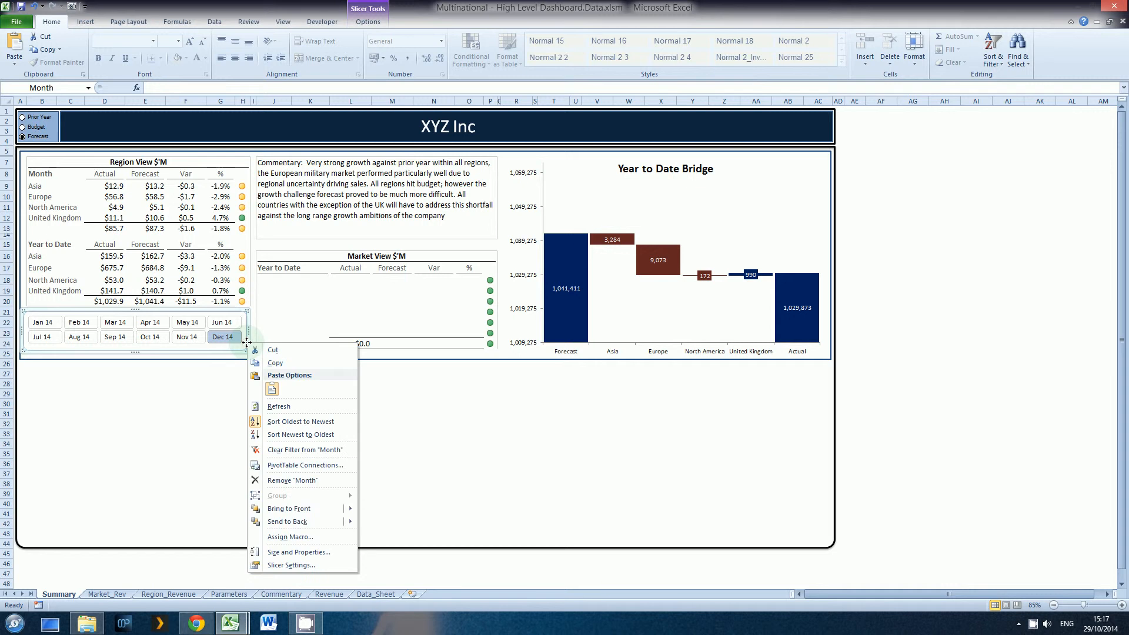
left_click(292, 465)
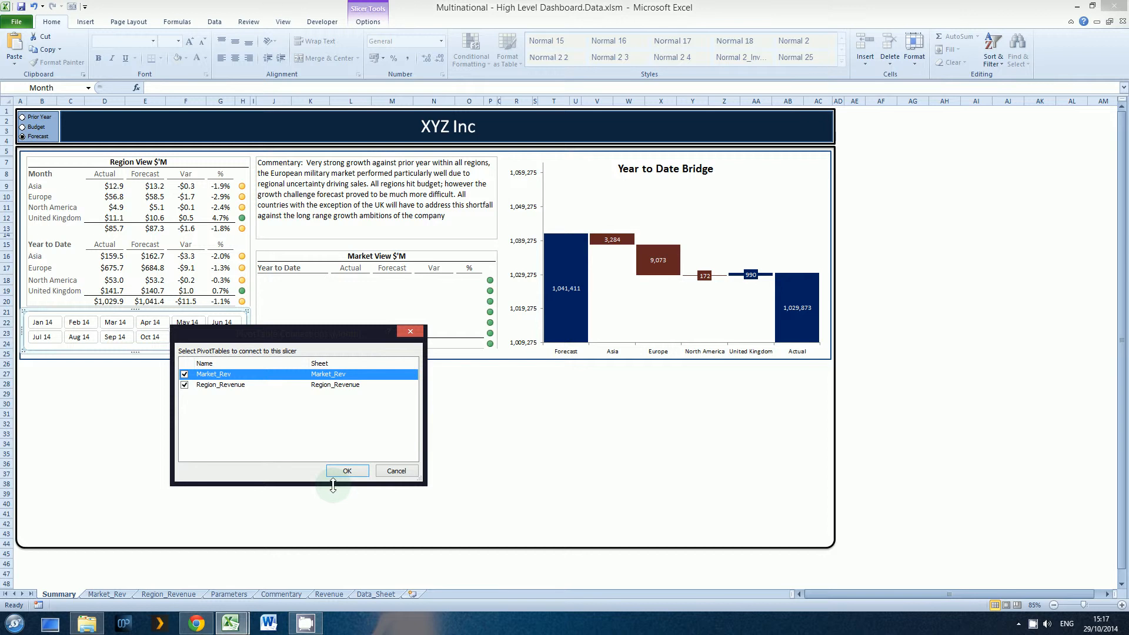
left_click(350, 471)
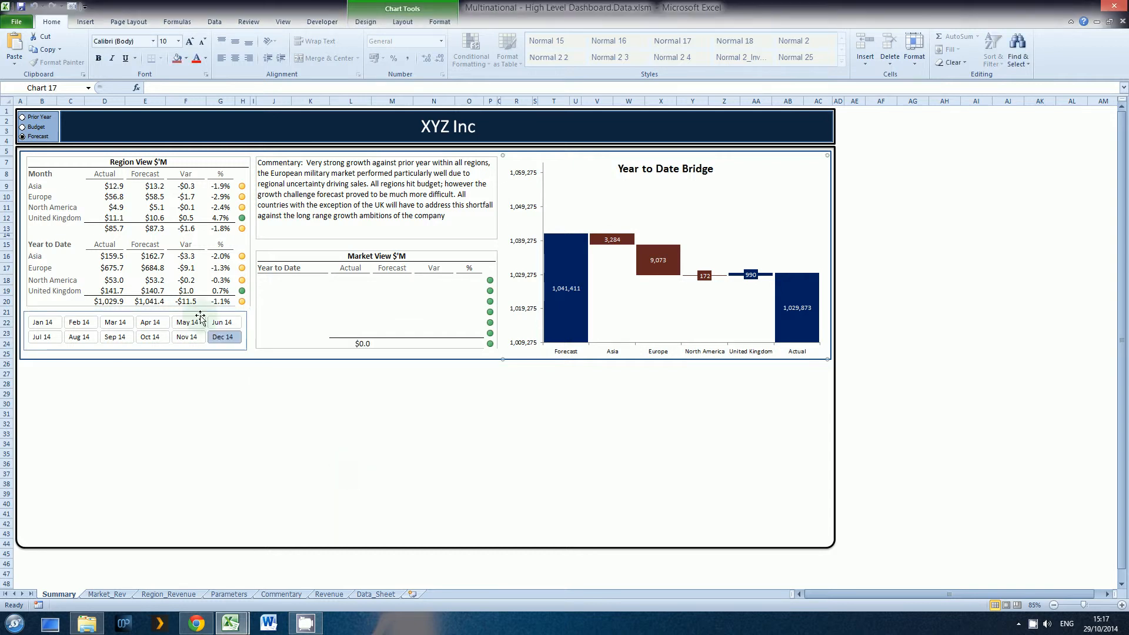
- Compare the Year to Date Actual total on the Summary sheet with the Actual grand total on Market_Rev for Dec 14
left_click(190, 337)
left_click(220, 339)
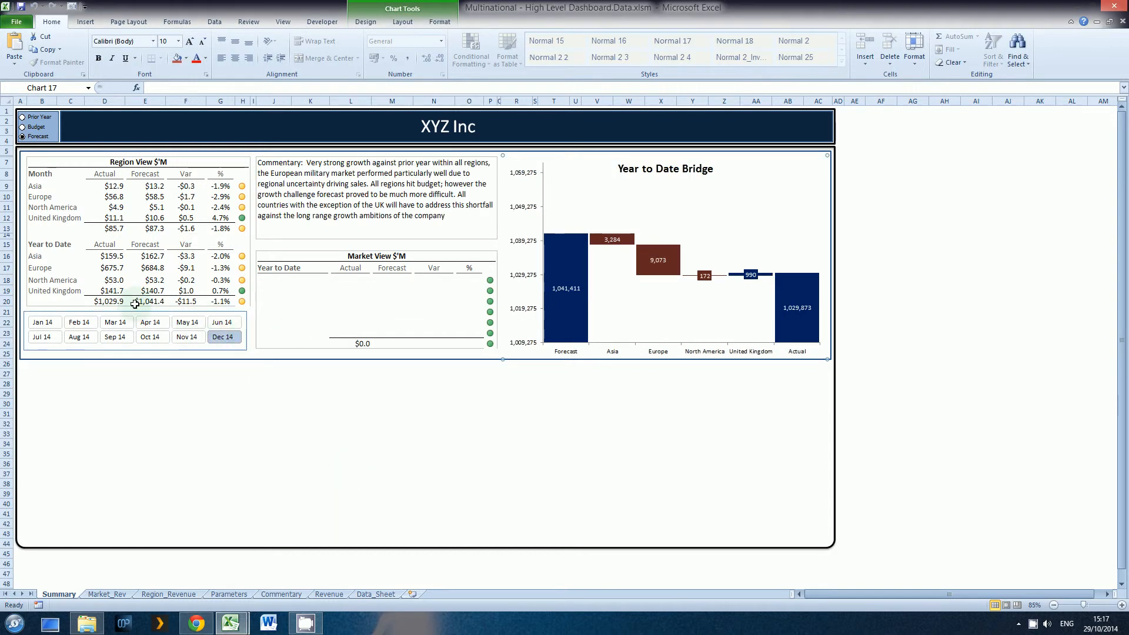
left_click(110, 301)
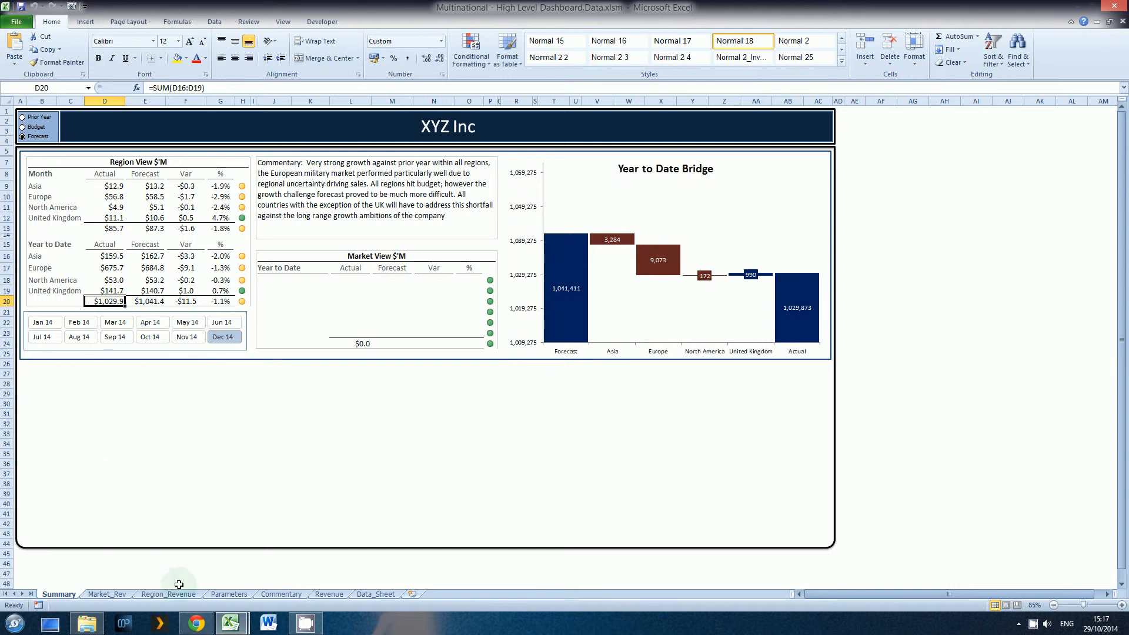
left_click(107, 594)
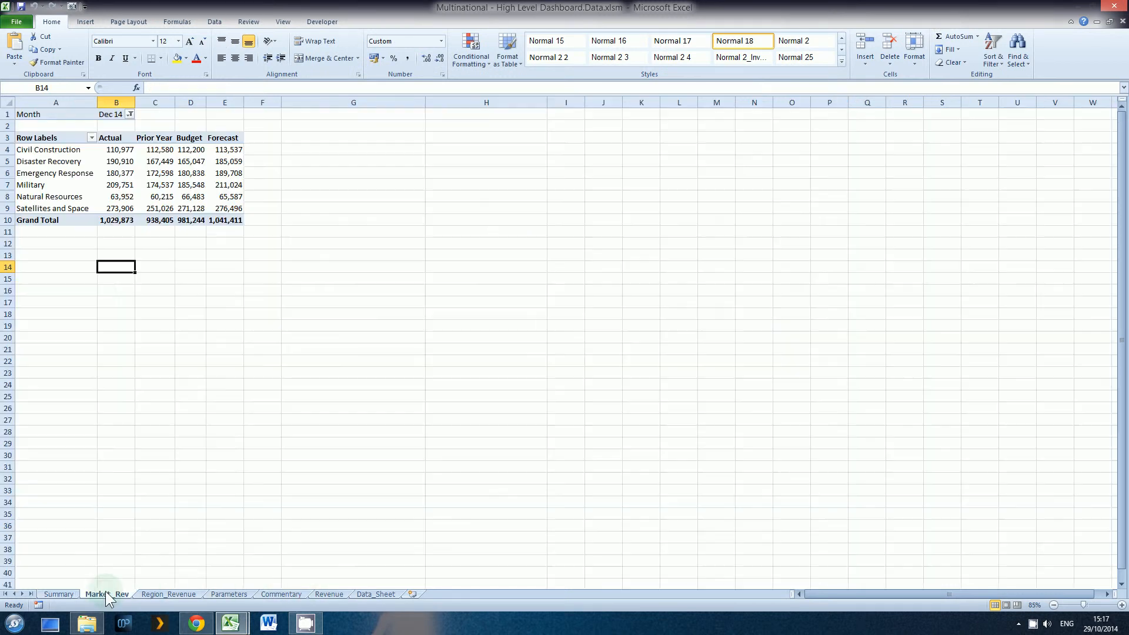
left_click(108, 222)
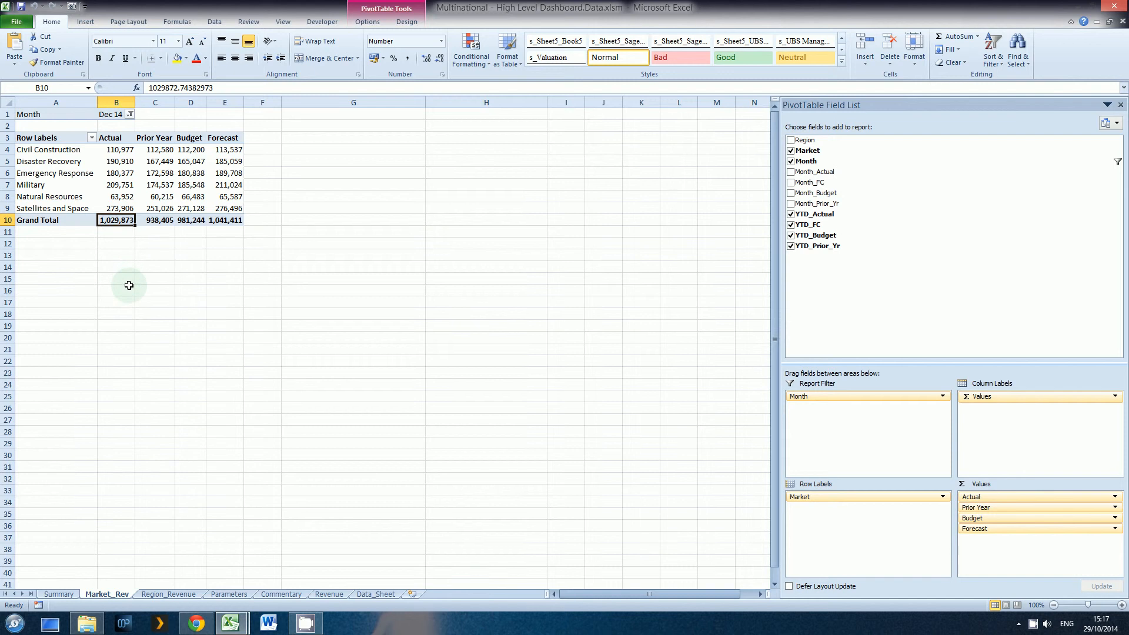
- Turn off the grand totals for both rows and columns in the Market_Rev PivotTable
right_click(70, 140)
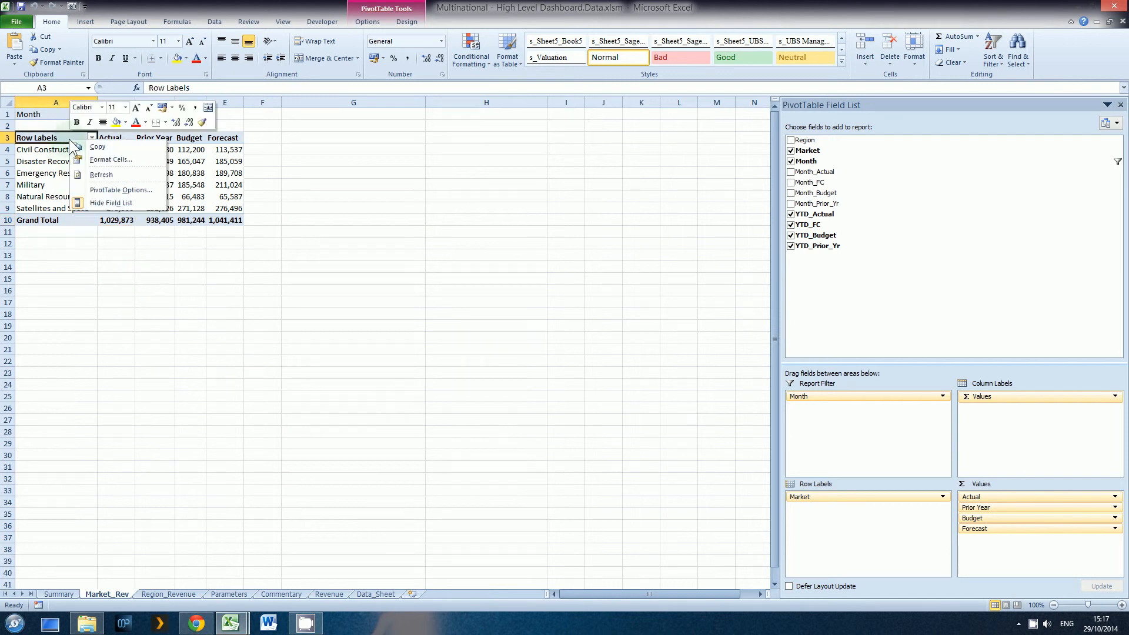
left_click(103, 192)
left_click(89, 88)
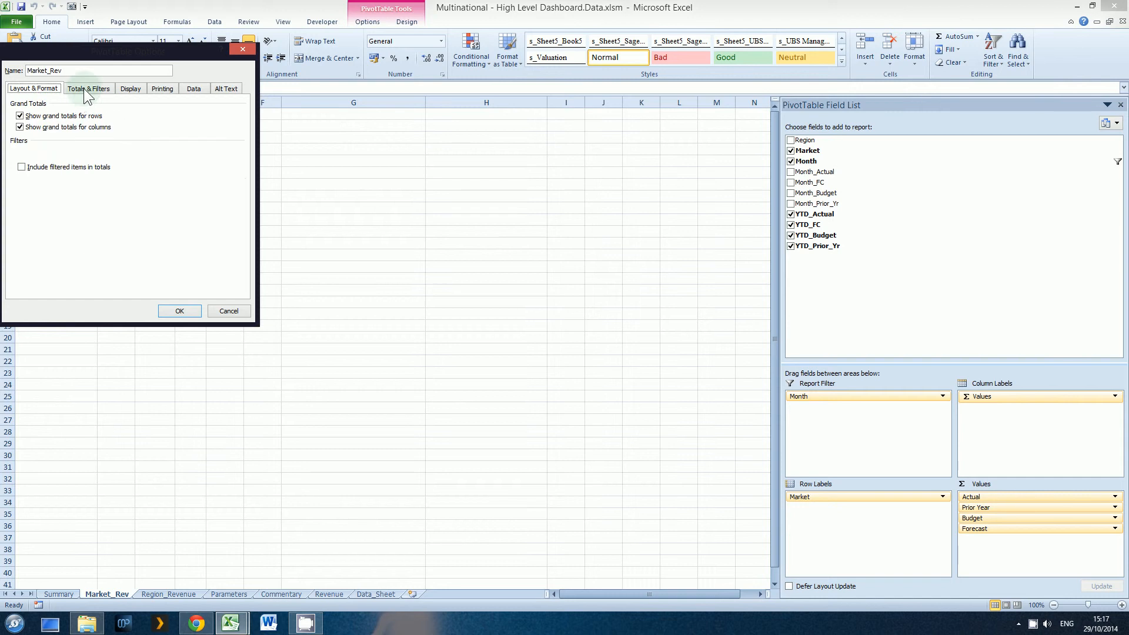
left_click(30, 117)
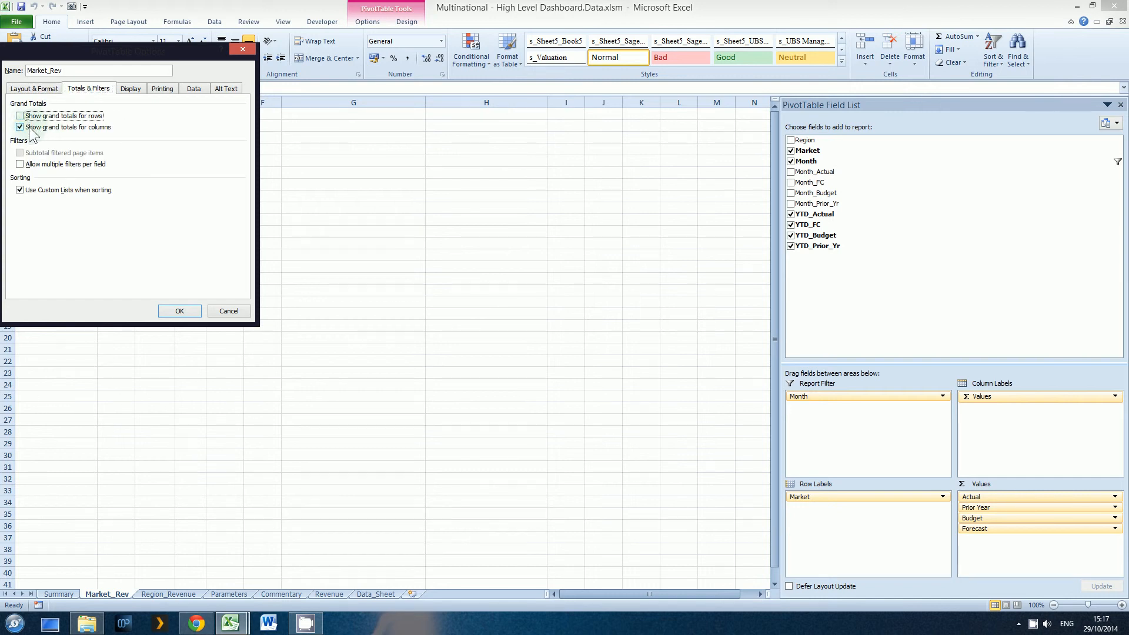
left_click(30, 128)
left_click(179, 311)
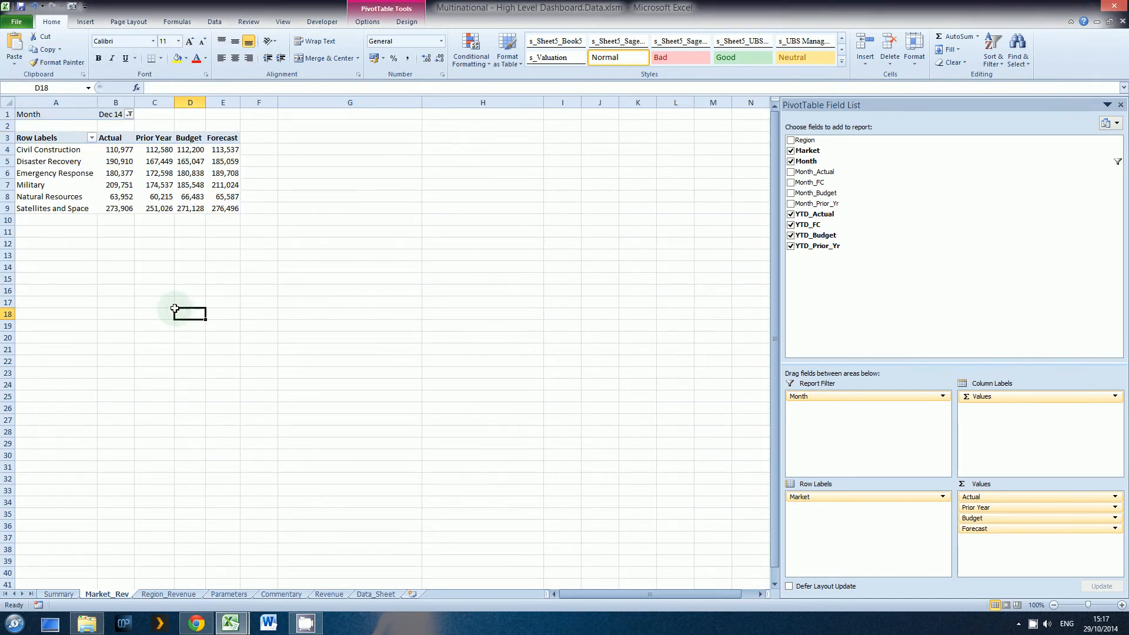
left_click(126, 255)
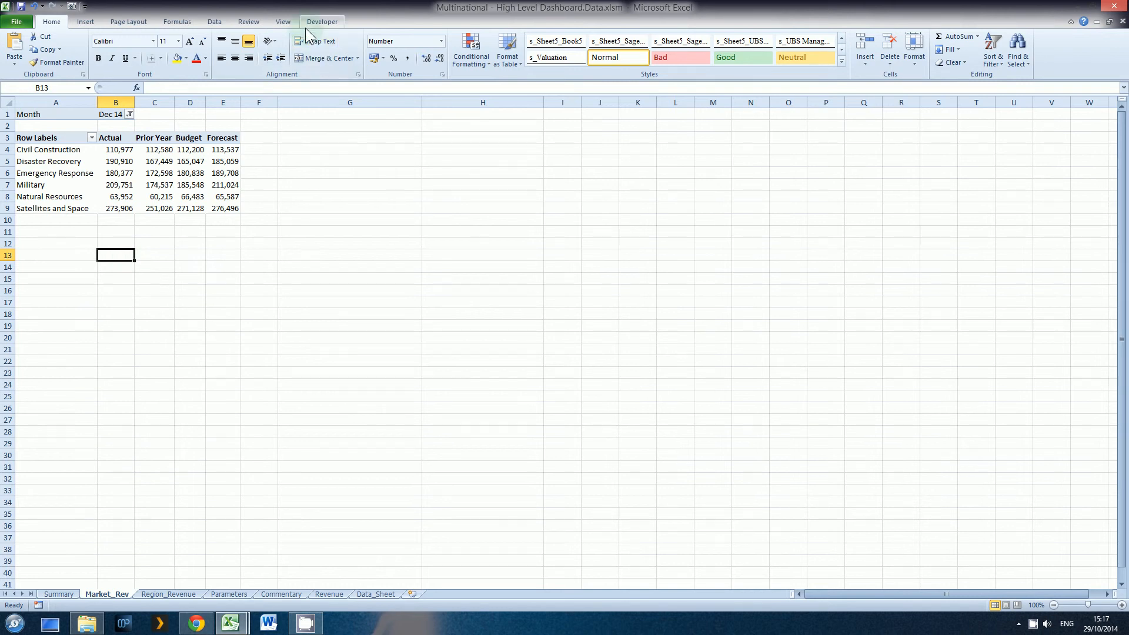
- Insert a Region slicer for the Market_Rev PivotTable and place it just below the table, starting around row 11
left_click(154, 185)
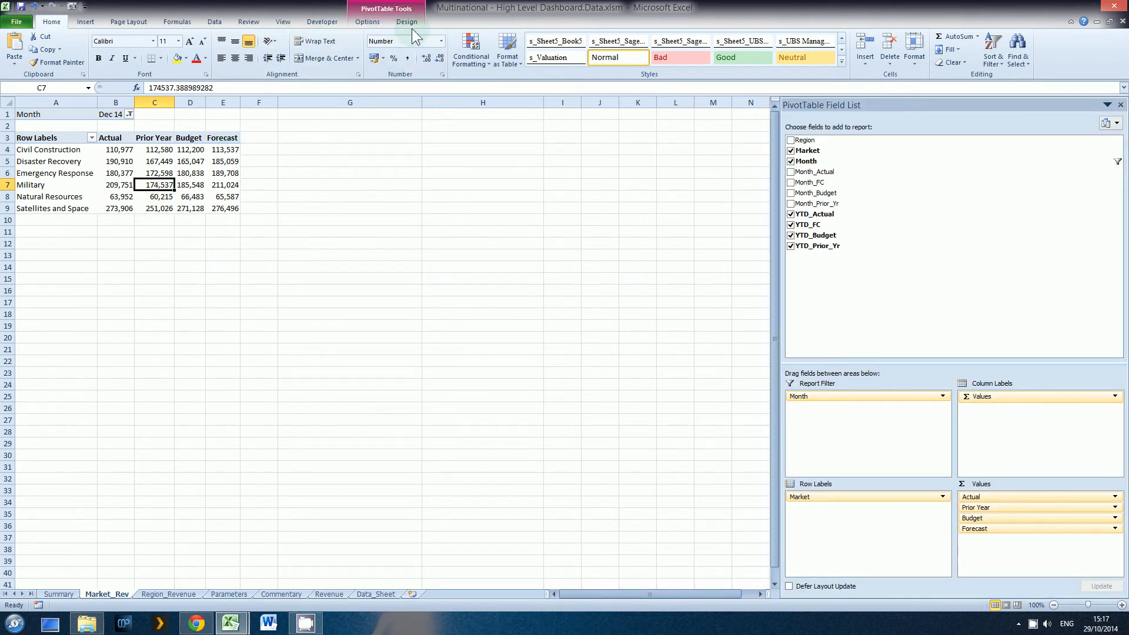
left_click(369, 22)
left_click(323, 56)
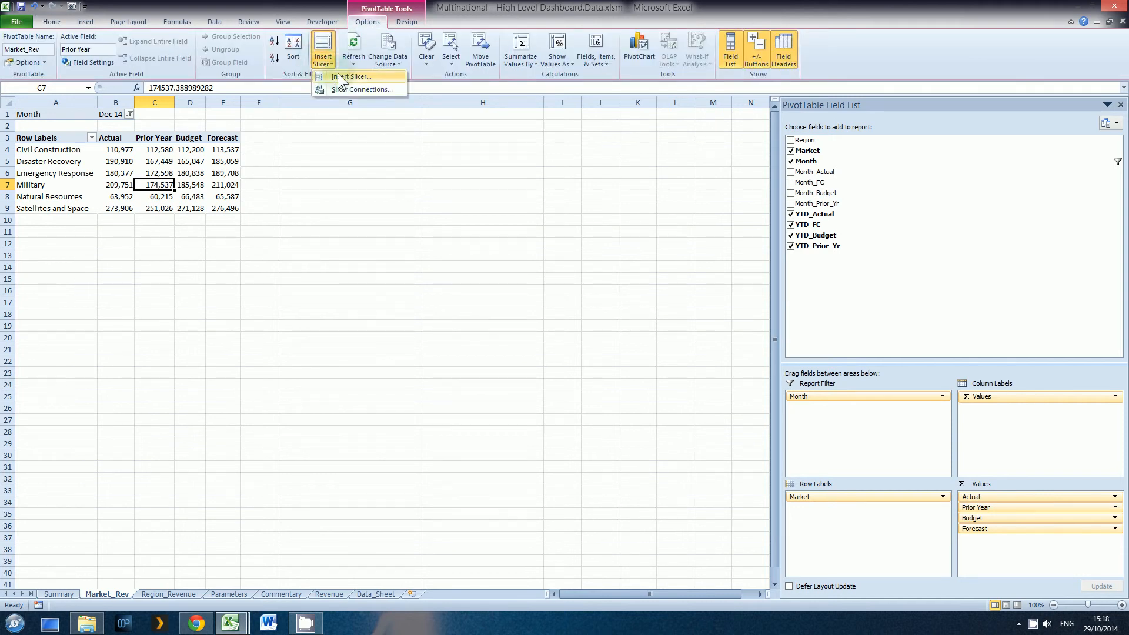
left_click(344, 77)
left_click(144, 253)
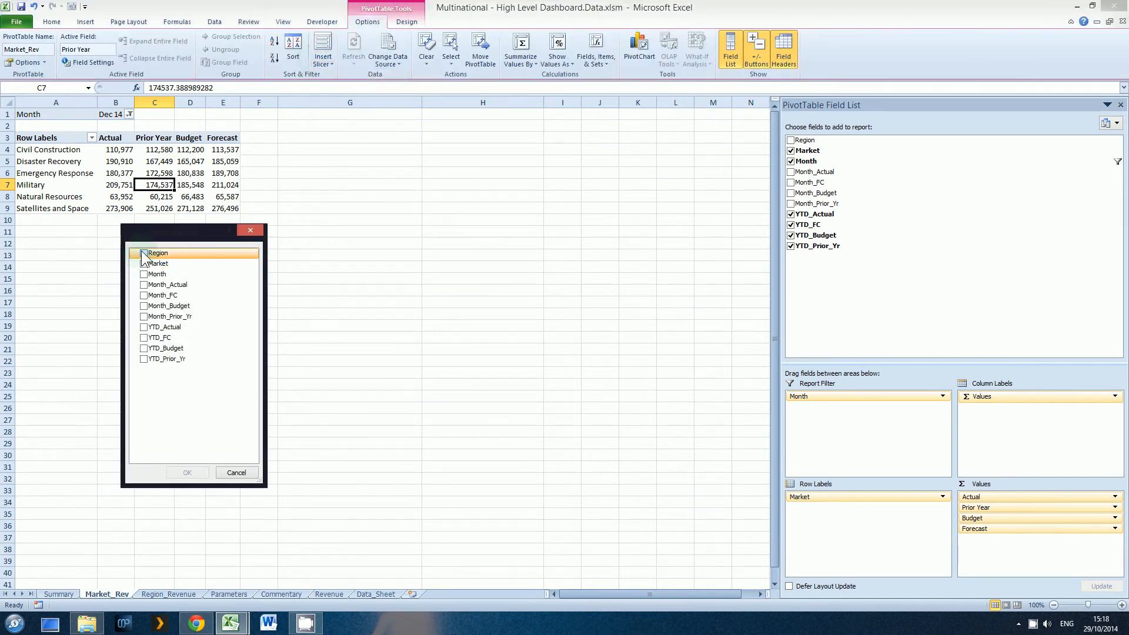
left_click(187, 472)
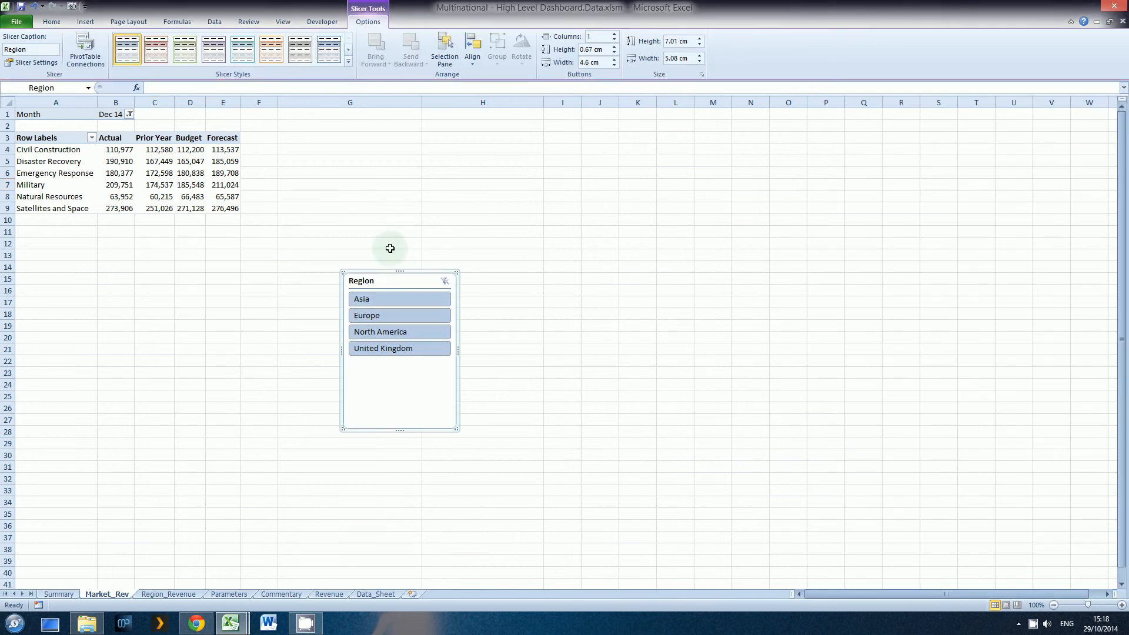
left_click_drag(392, 272, 157, 236)
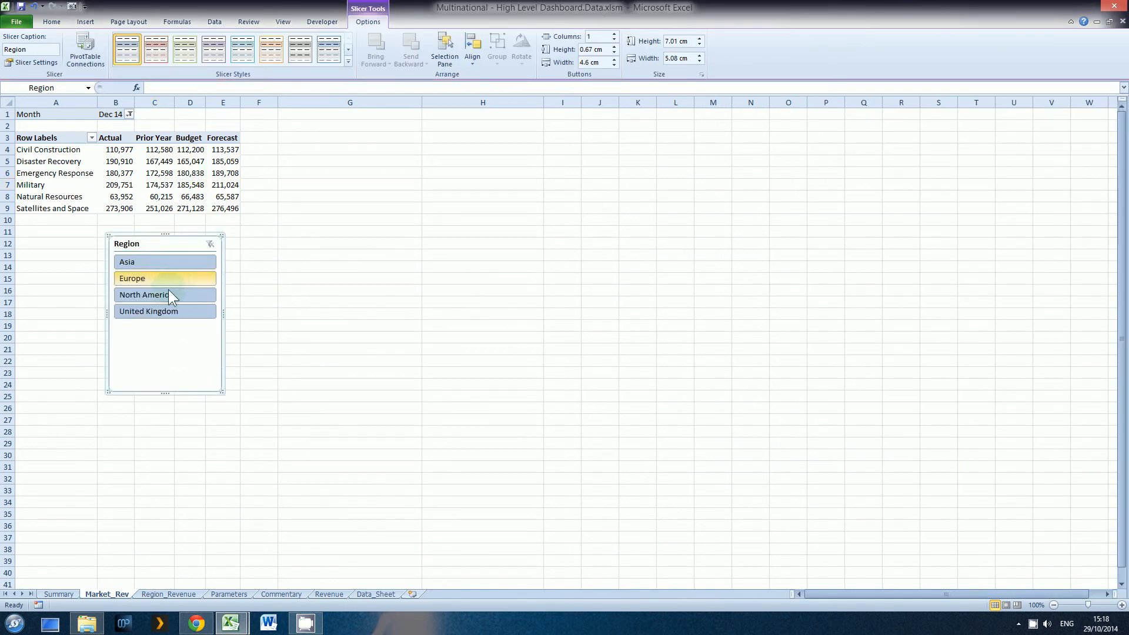
- Hide the Region slicer's header and shrink the slicer to about 3.55 cm high by 3.94 cm wide
right_click(221, 392)
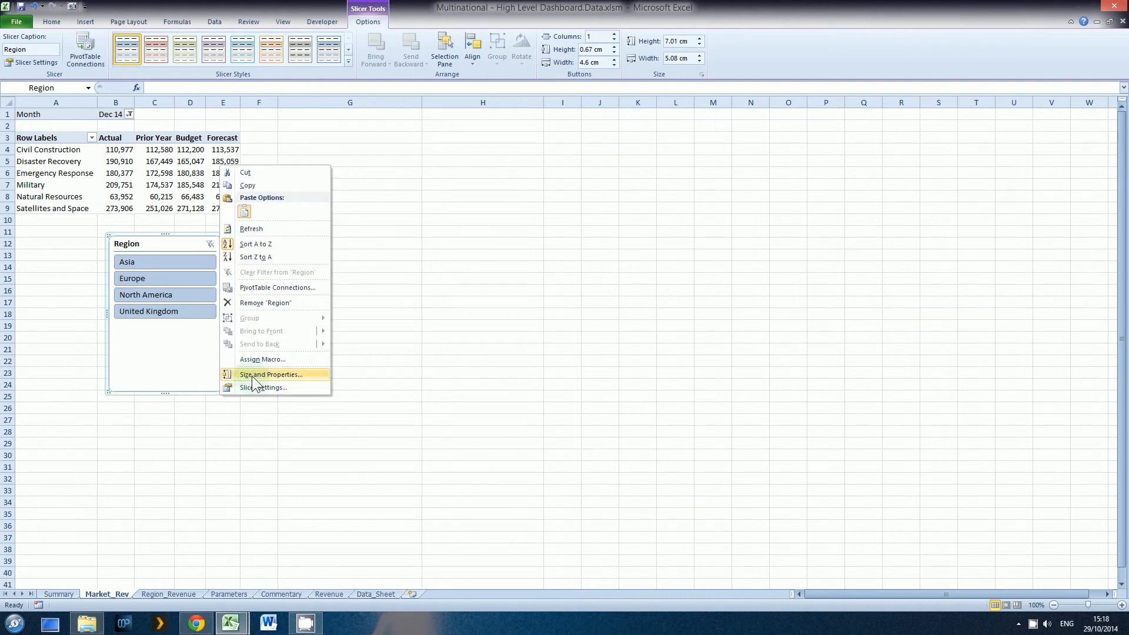
left_click(252, 384)
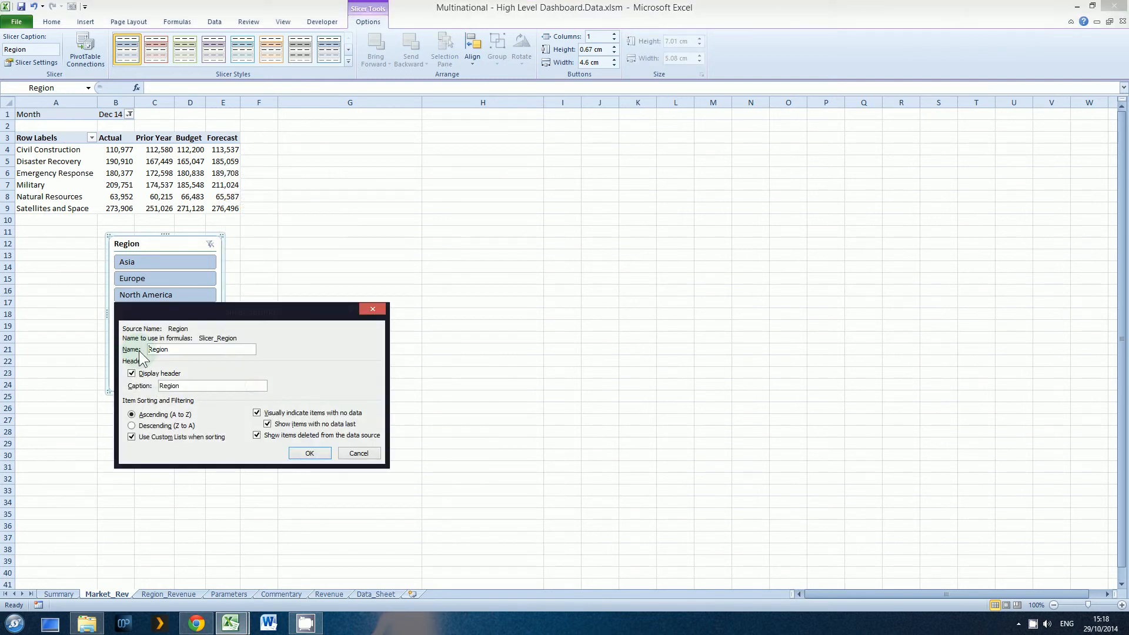
left_click(147, 377)
left_click(310, 453)
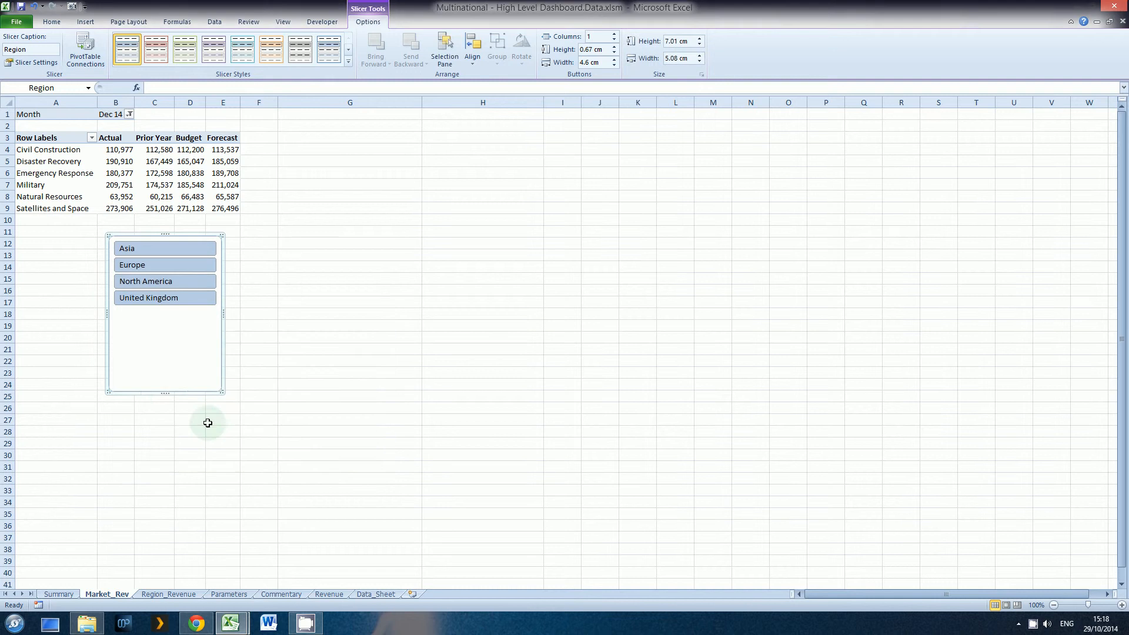
left_click_drag(165, 393, 169, 316)
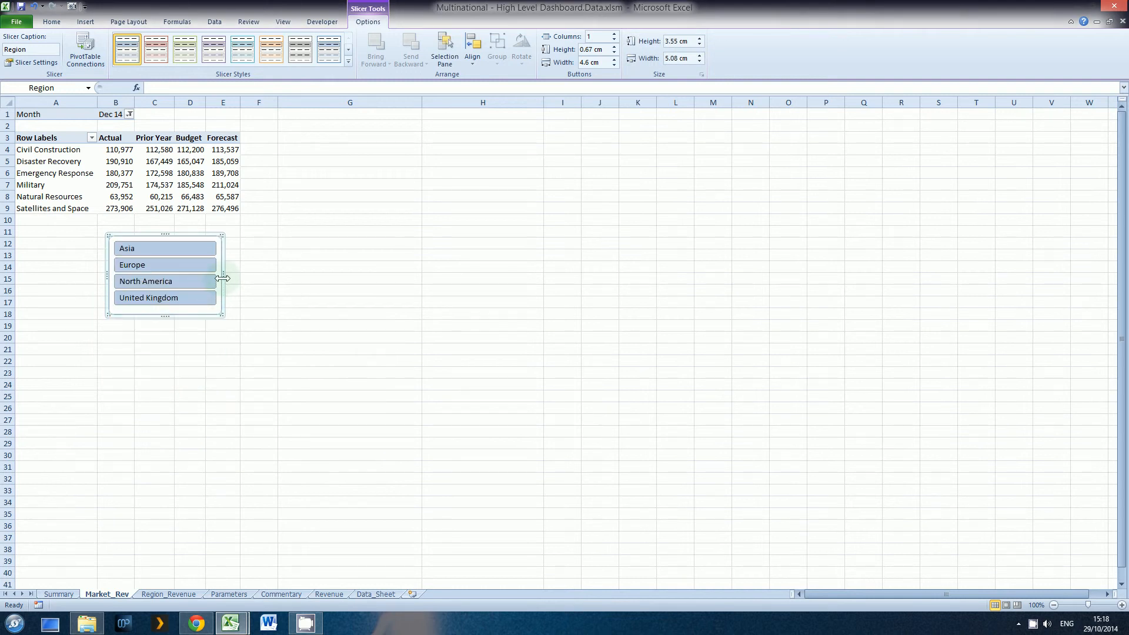
left_click_drag(222, 278, 198, 277)
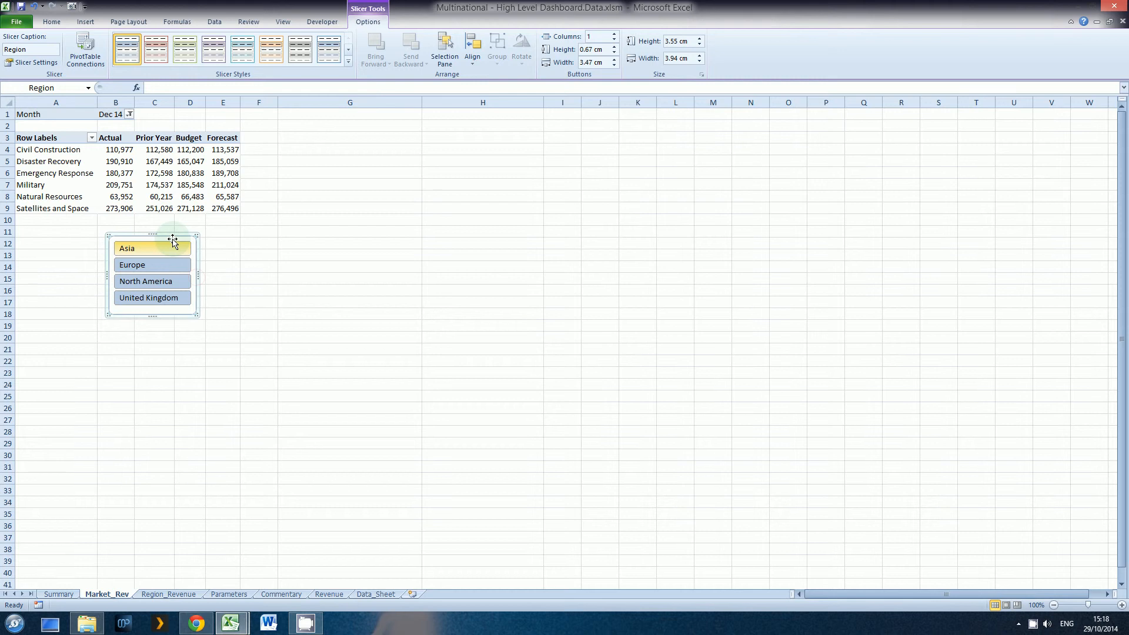
- Move the Region slicer from Market_Rev to the Summary sheet, placing it below the Market View table from around row 27
key("Escape")
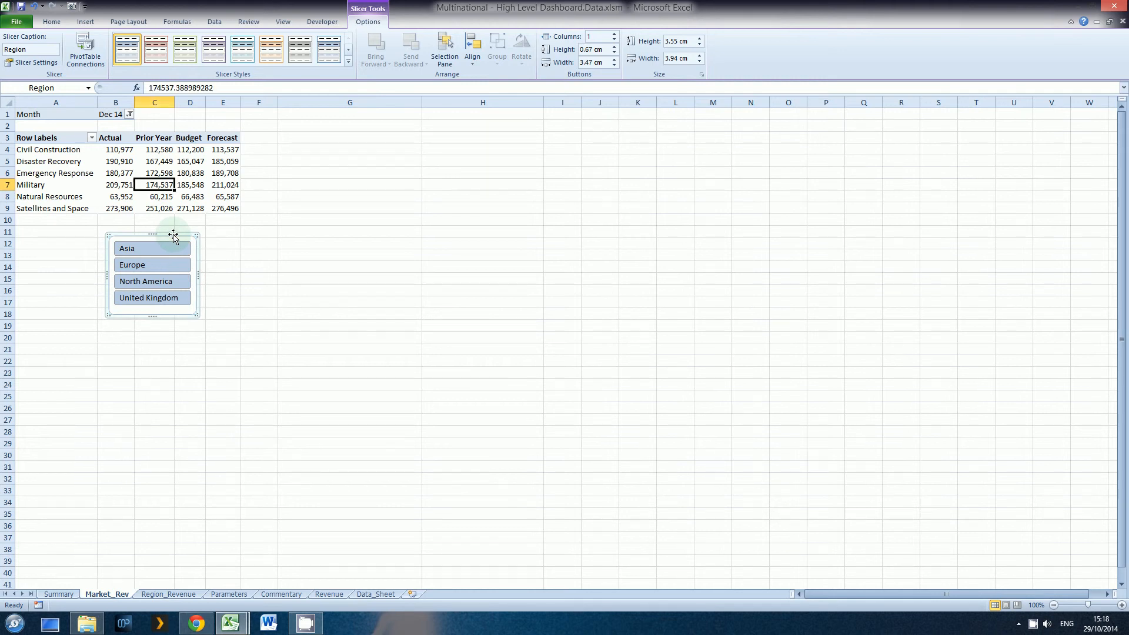
left_click(59, 594)
left_click(387, 473)
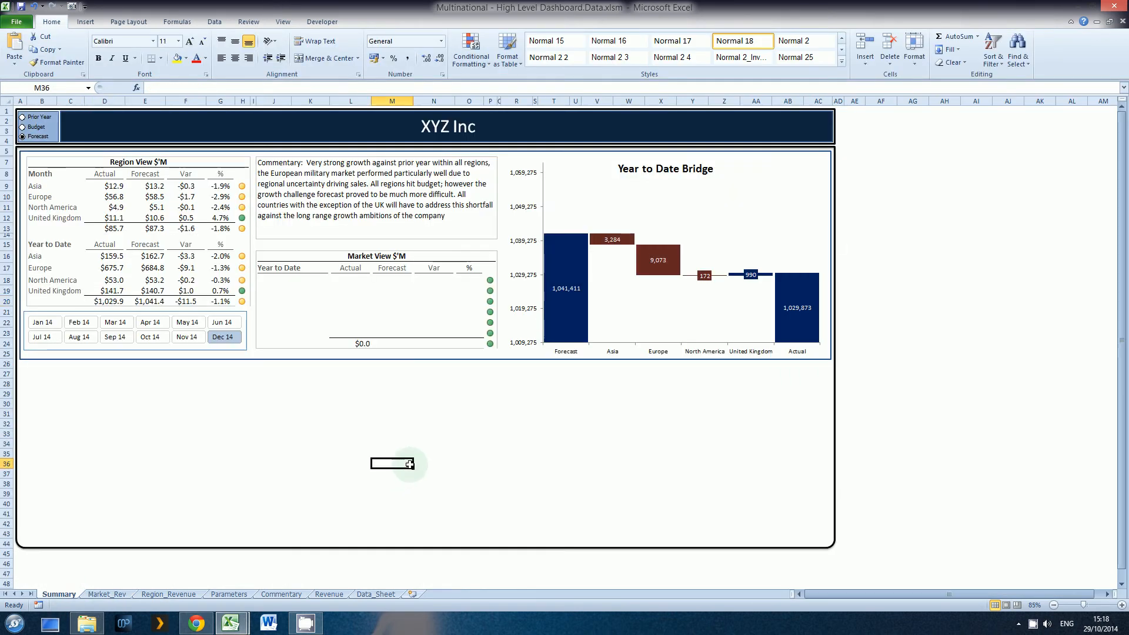
key("ctrl+v")
left_click_drag(422, 457, 414, 371)
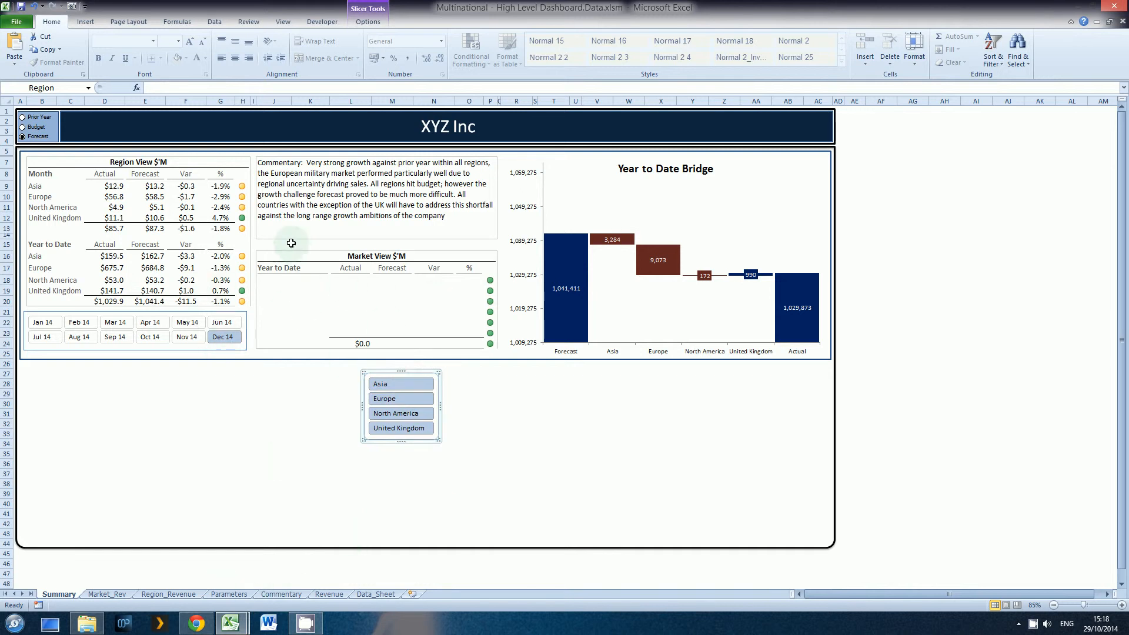
- Test the Region slicer with United Kingdom against the Market_Rev PivotTable and restore all regions
left_click(283, 281)
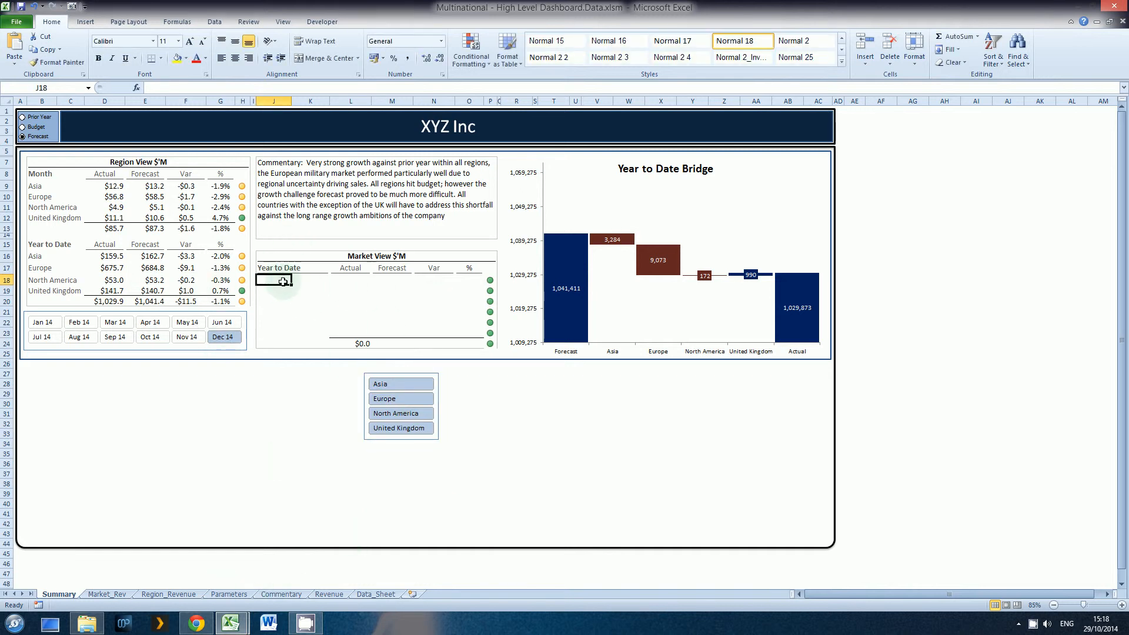
key("ctrl+Page_Down")
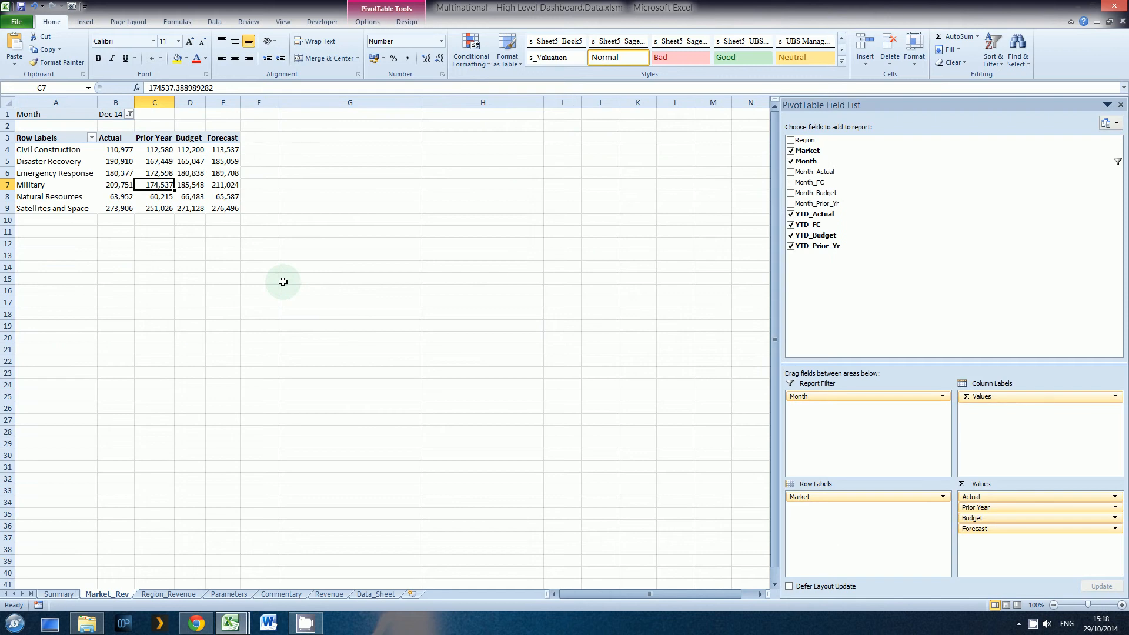
key("ctrl+Page_Up")
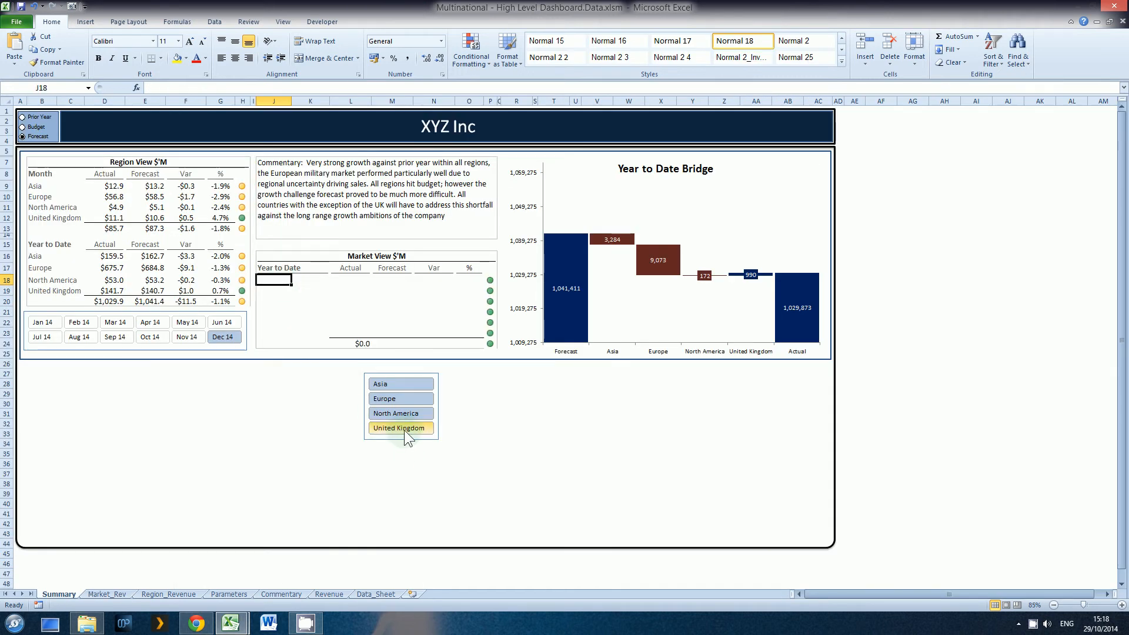
key("ctrl+Page_Down")
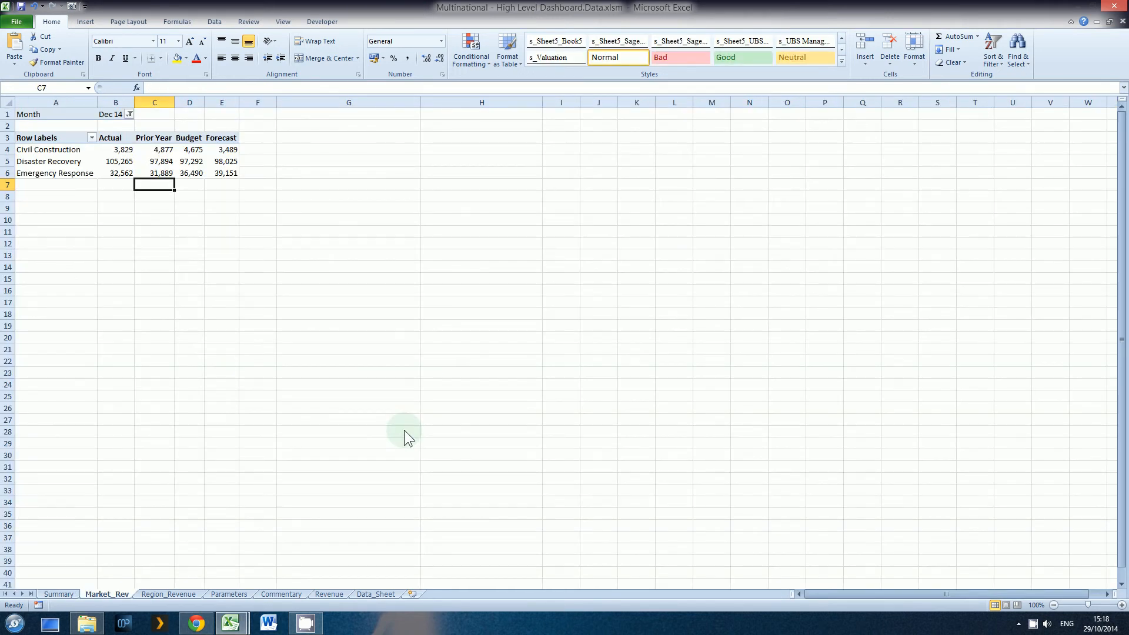
key("ctrl+Page_Up")
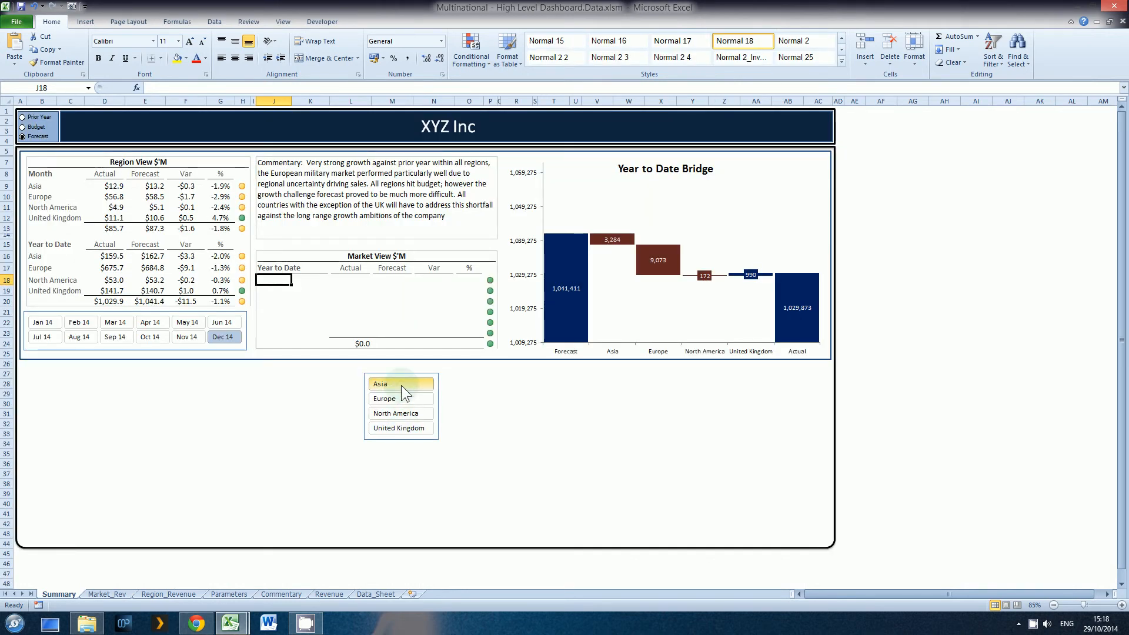
key("ctrl+Page_Down")
key("ctrl+Page_Up")
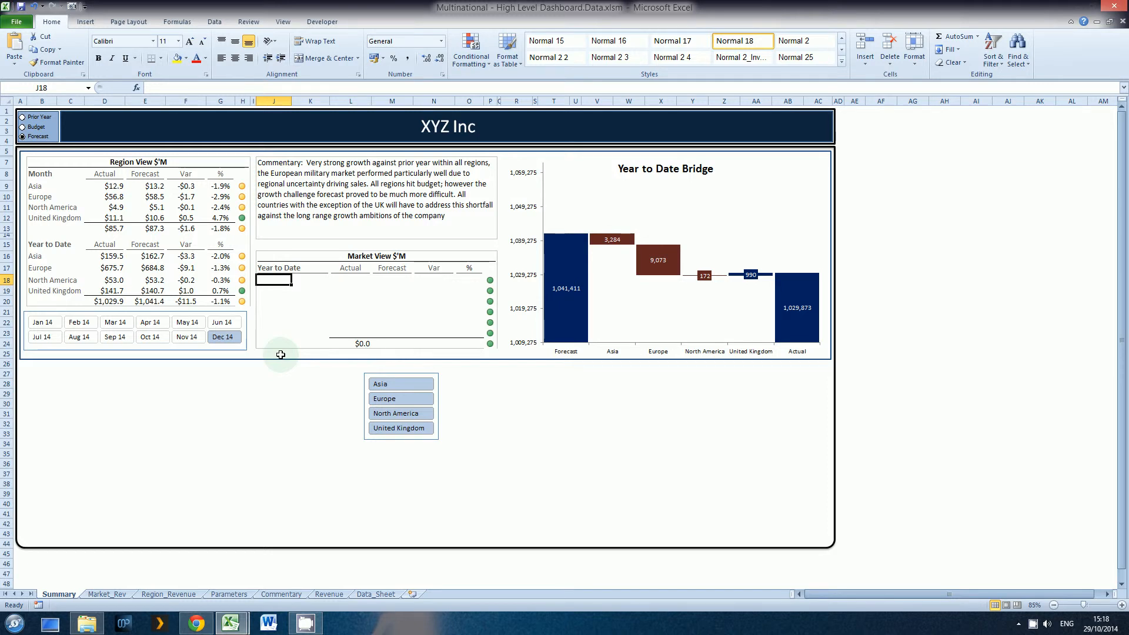
- Enter =IF(Market_Rev!A4="","",Market_Rev!A4) in J18 of the Summary sheet to return the first market name
type("=if")
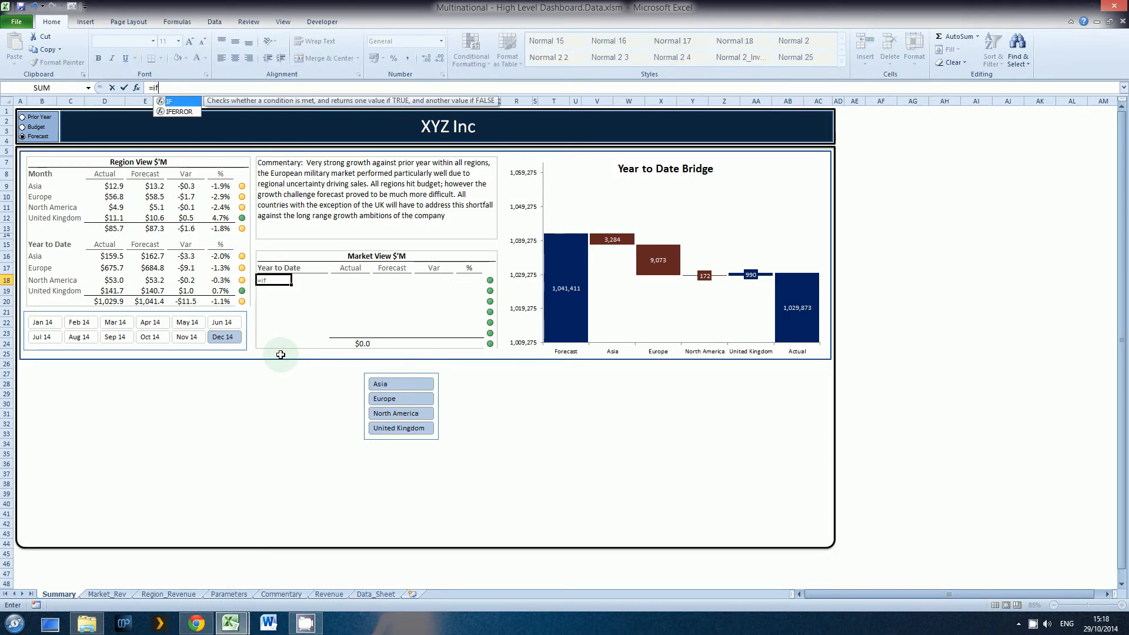
type("(")
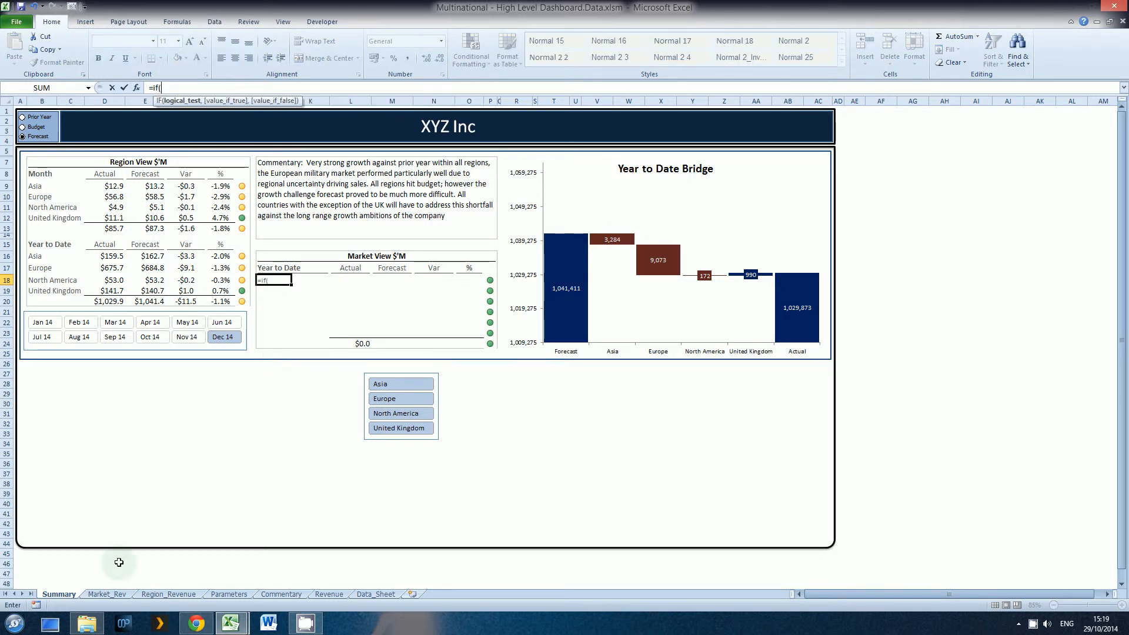
left_click(104, 596)
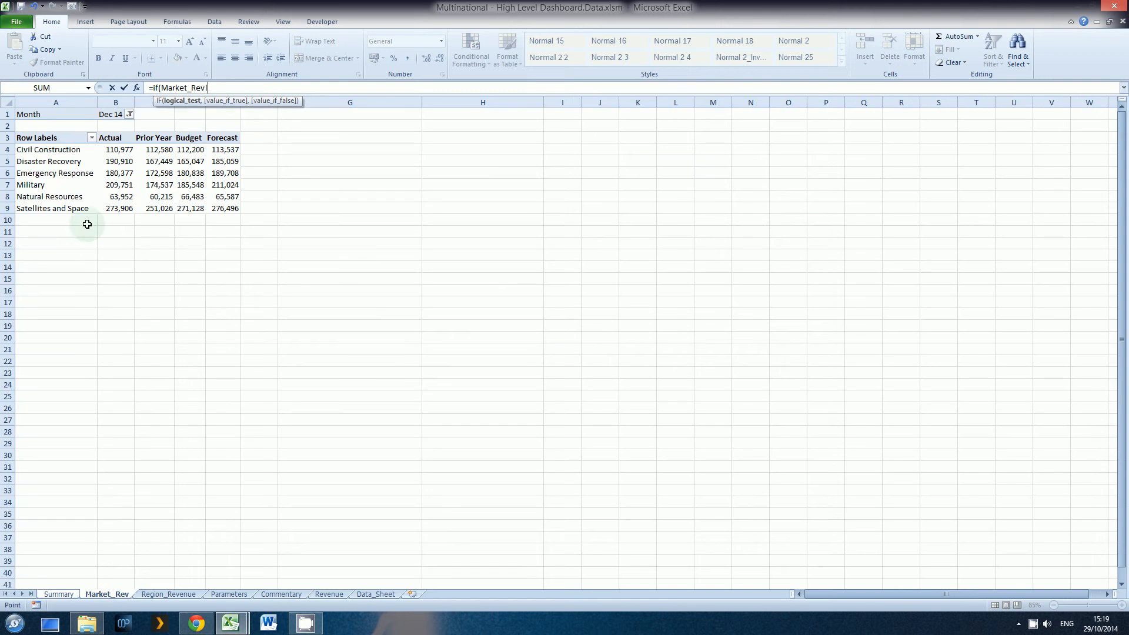
left_click(55, 150)
type("=\"")
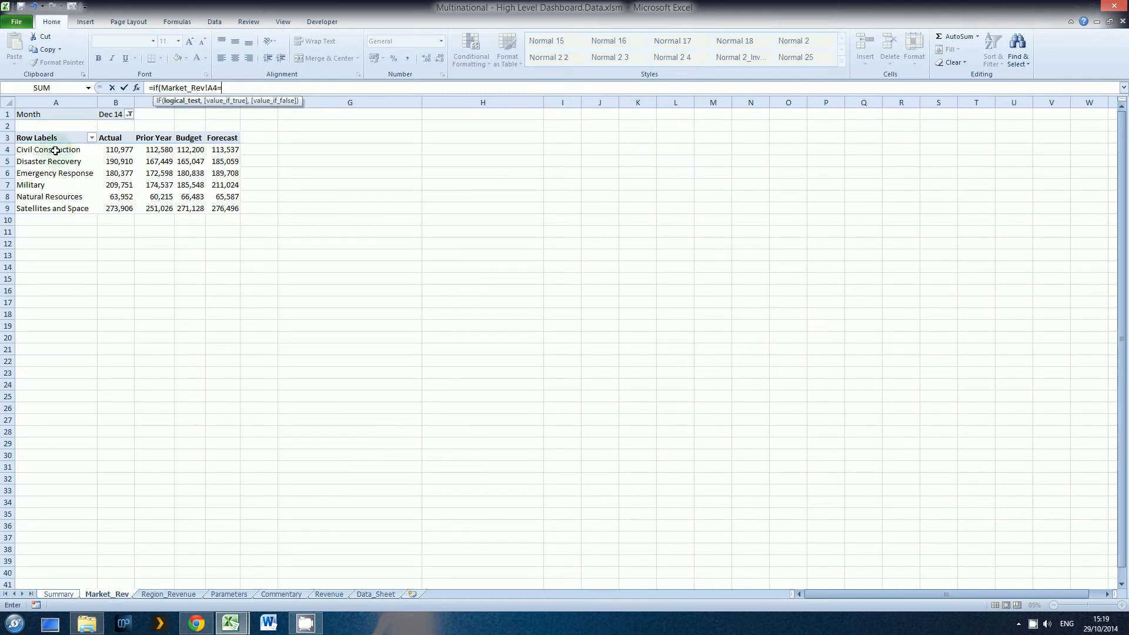
type("\",\"\",")
left_click(62, 150)
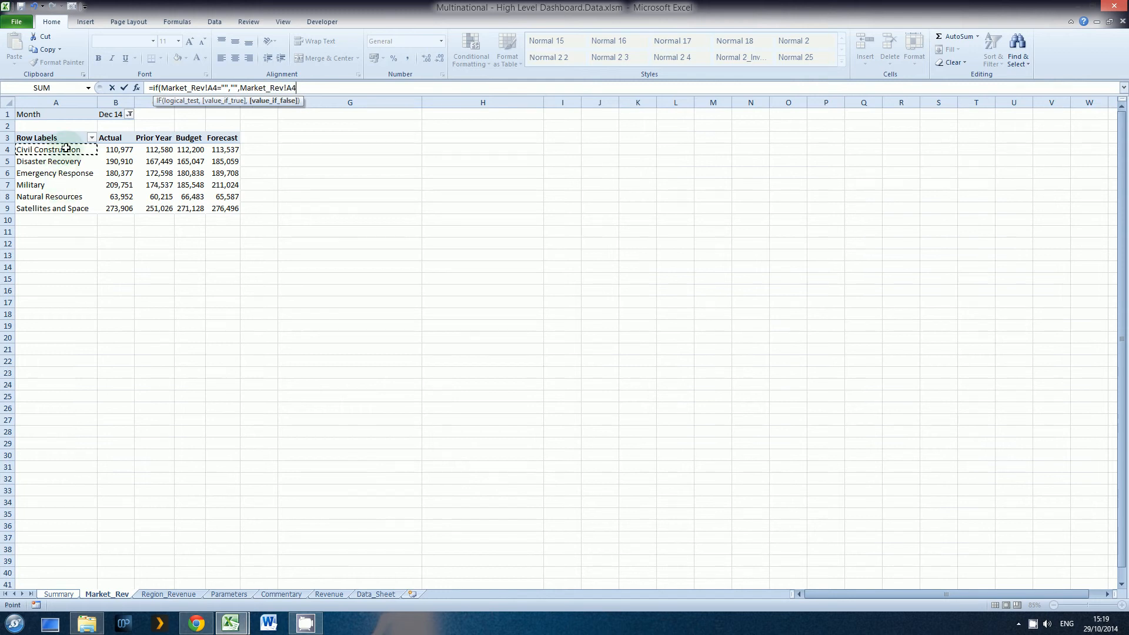
type(")")
key("Return")
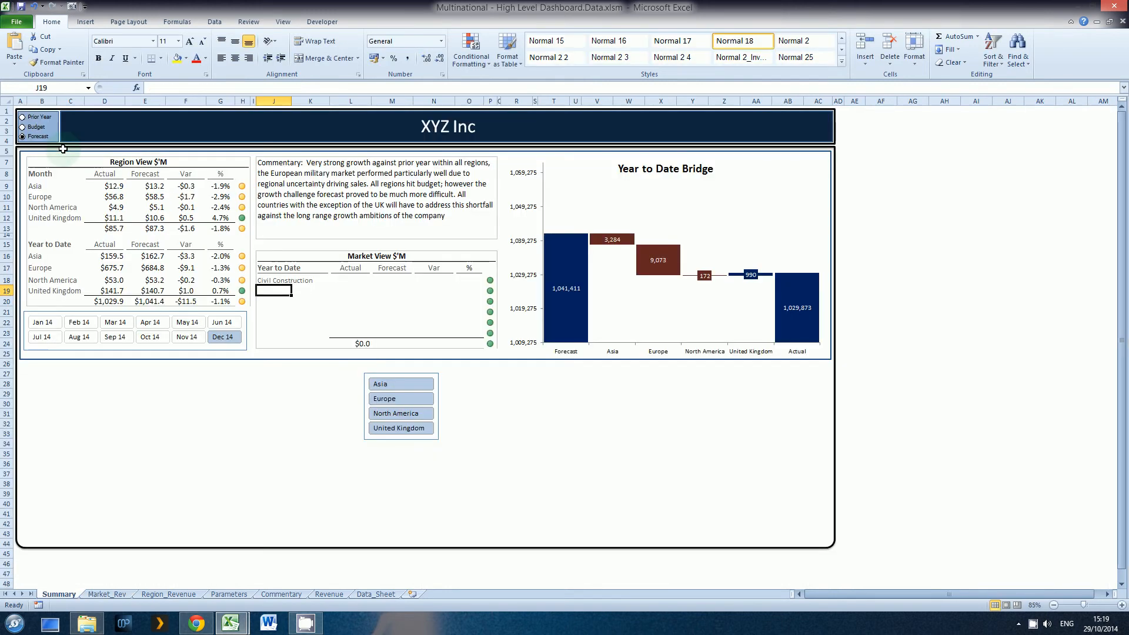
- Copy the market name formula from J18 down to J19:J23 in the Market View table
key("Up")
key("ctrl+c")
key("Down")
key("shift+Down")
key("shift+Down")
key("shift+Down")
key("shift+Down")
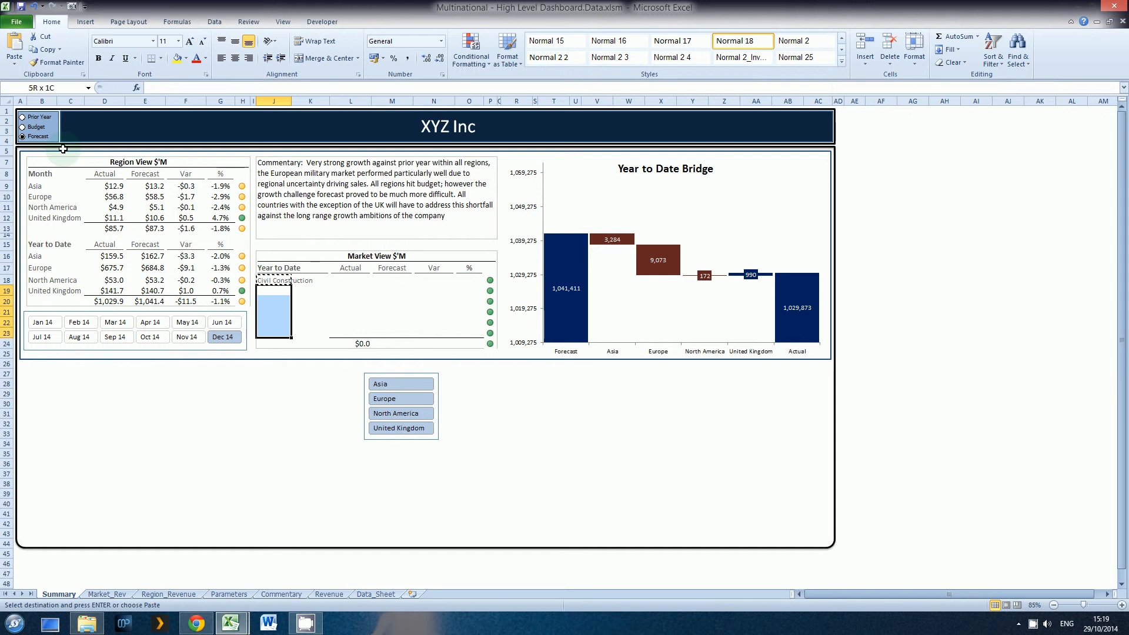
key("Return")
- Sort the Market_Rev PivotTable's markets by Actual from largest to smallest
key("ctrl+Page_Down")
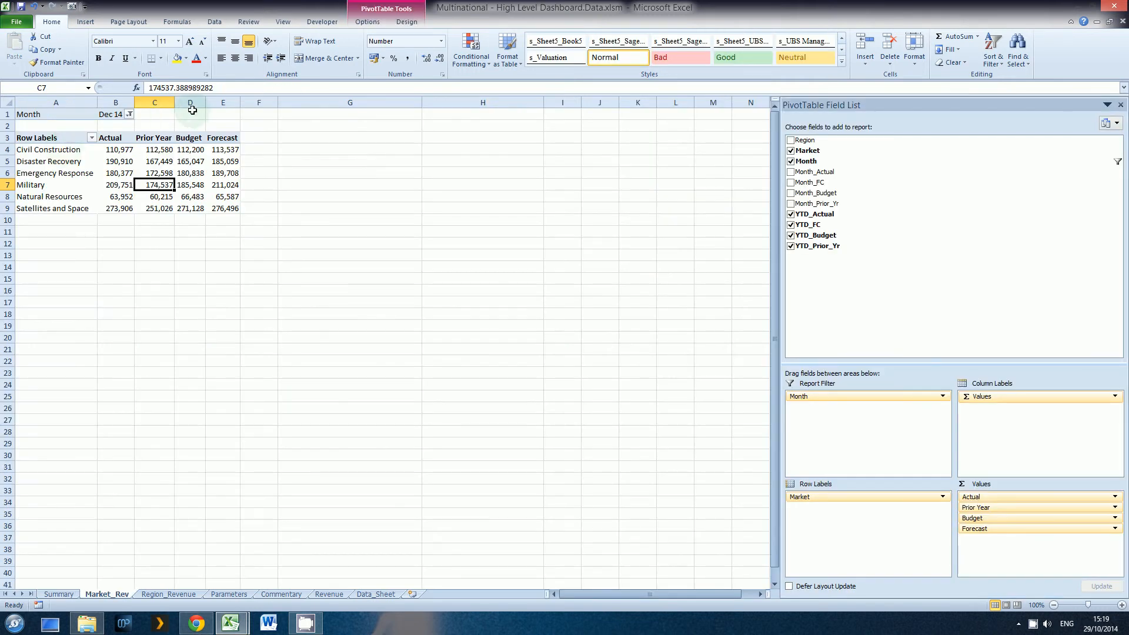
right_click(116, 152)
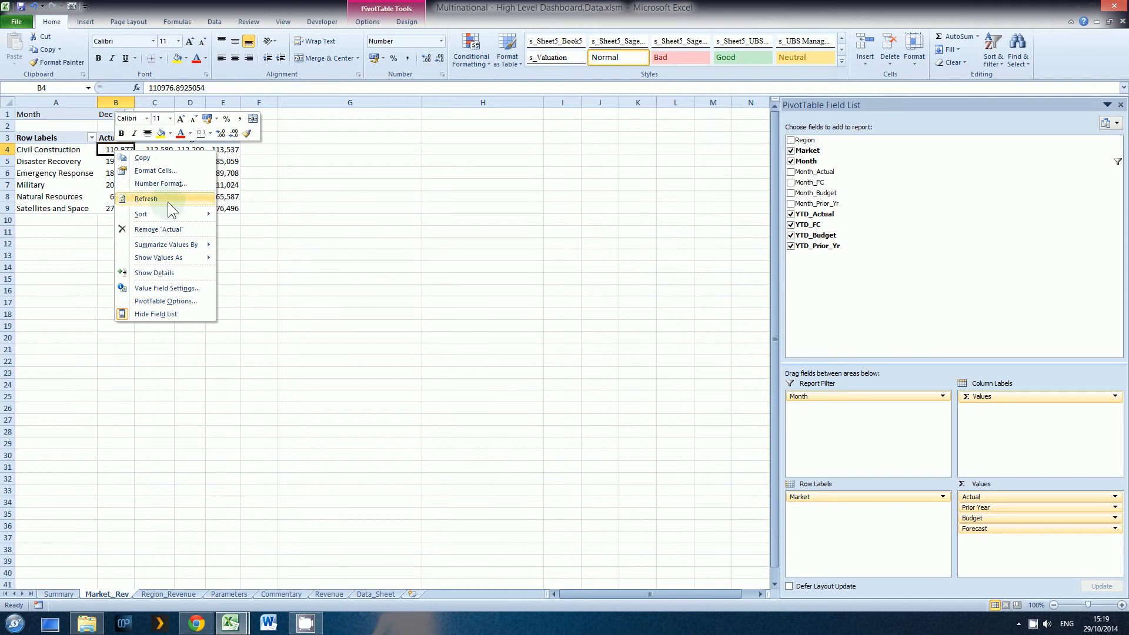
mouse_move(171, 215)
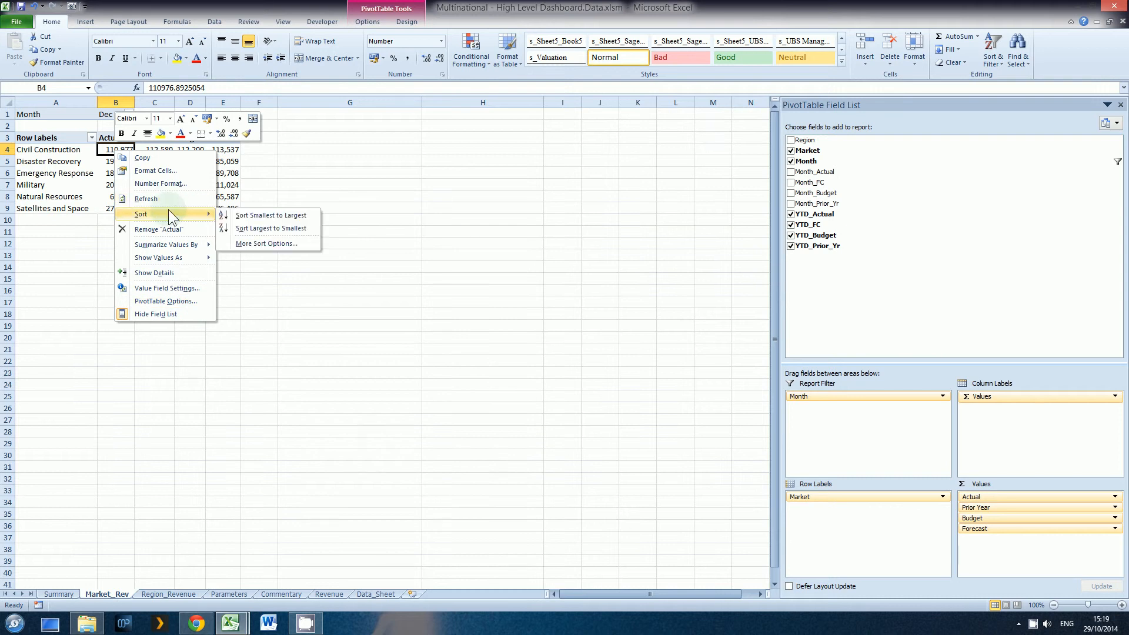
left_click(254, 244)
left_click(159, 327)
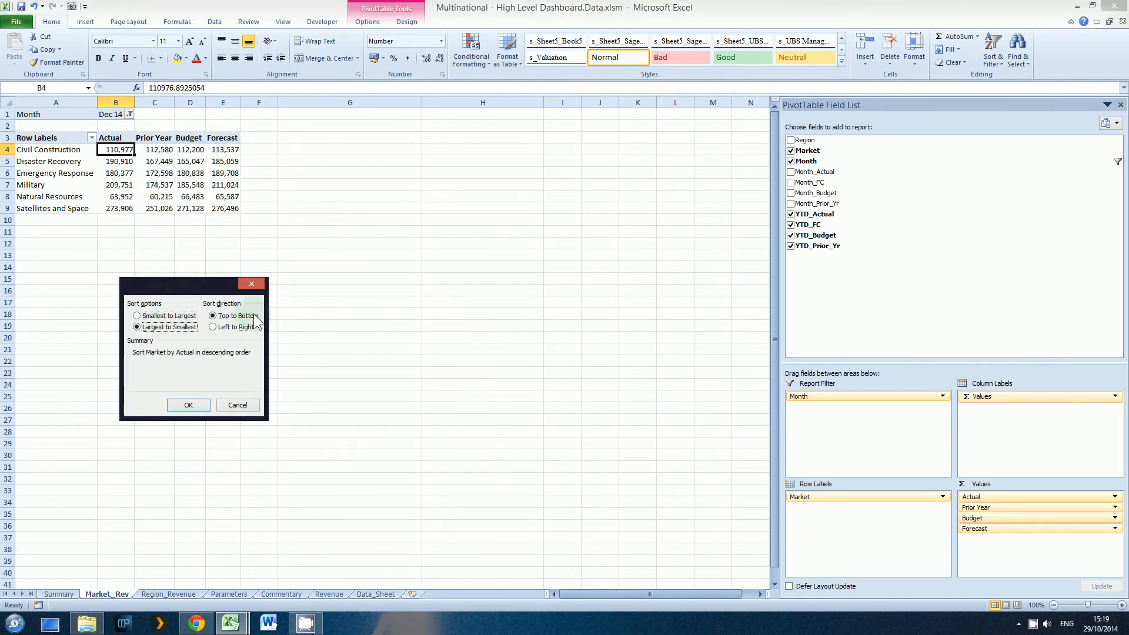
left_click(189, 406)
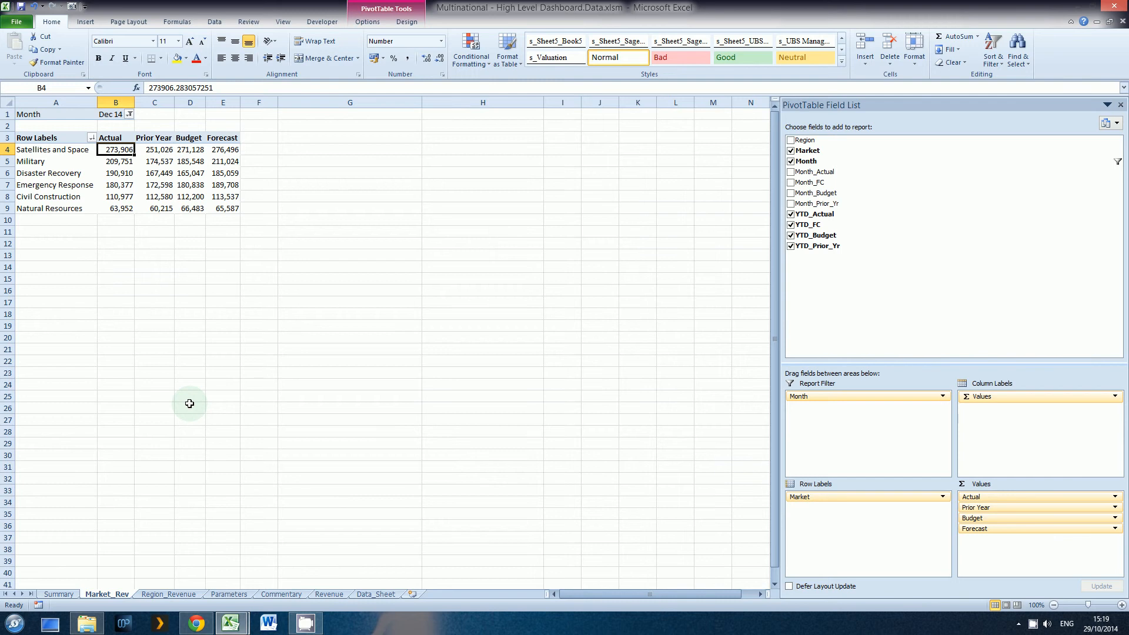
left_click(117, 208)
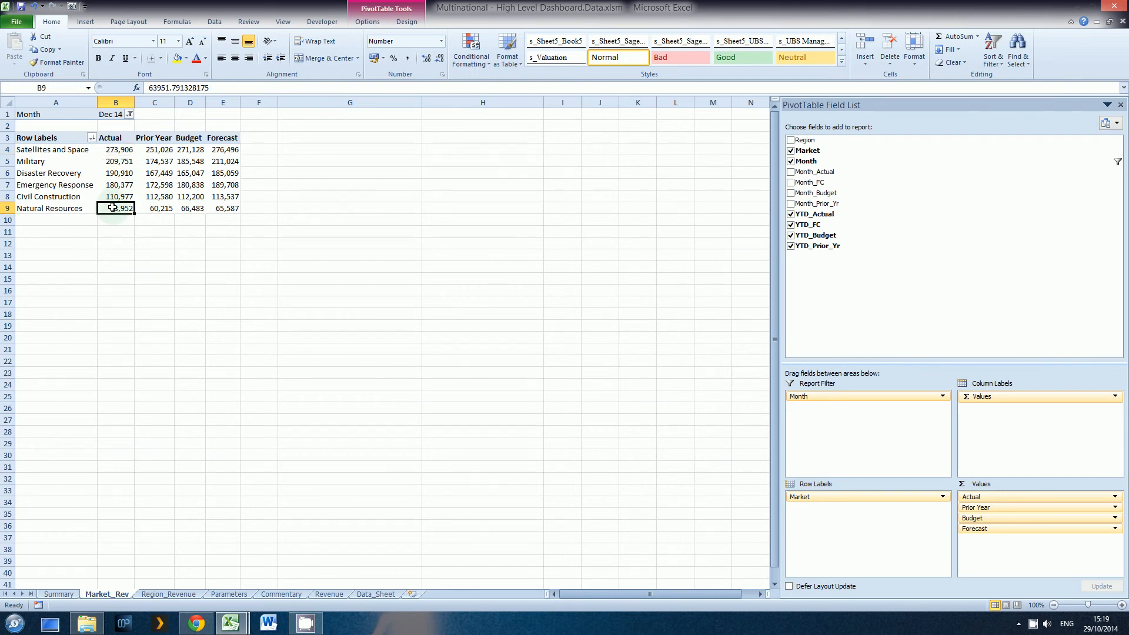
- Switch from the Summary sheet to the finished Multinational - High Level Dashboard.xlsm workbook and select all regions there
left_click(59, 594)
left_click(340, 280)
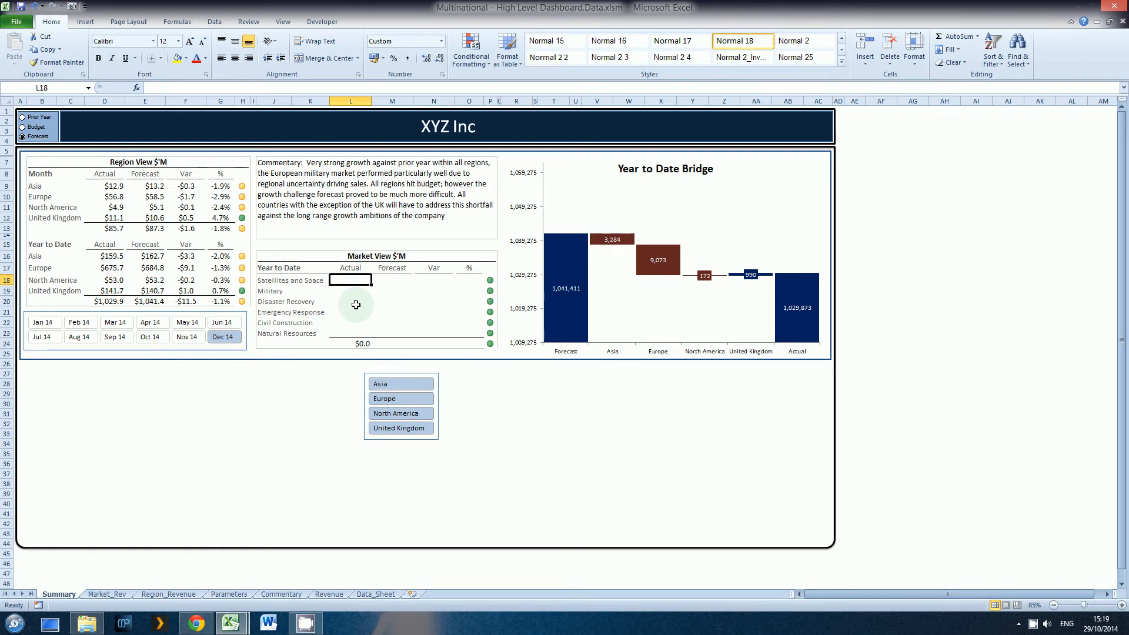
key("alt+Tab")
key("alt+Tab")
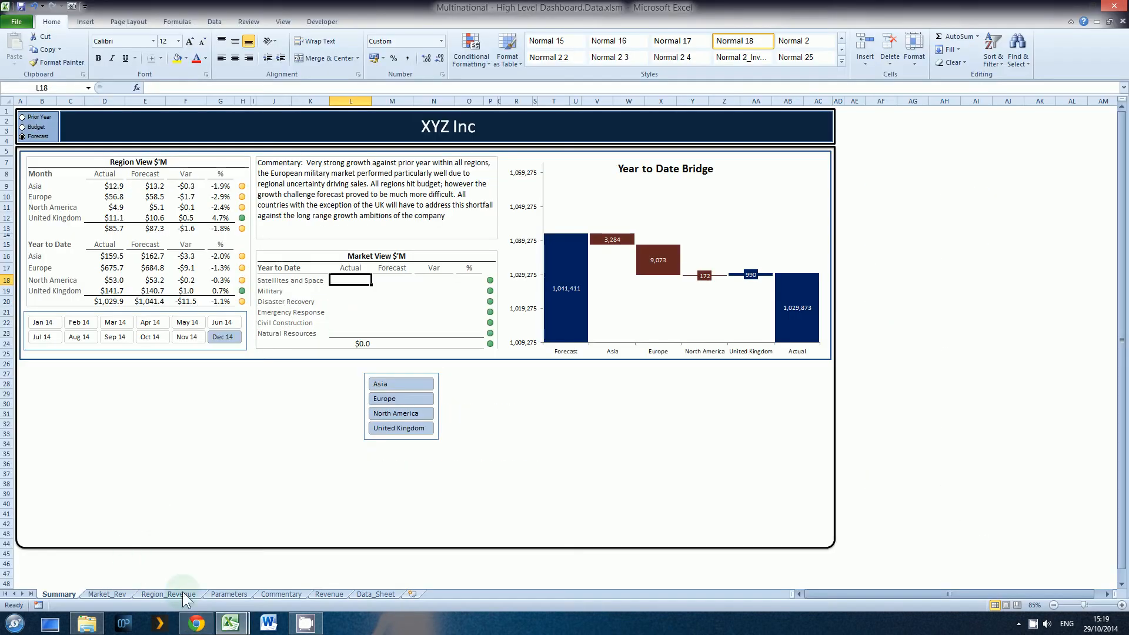
mouse_move(217, 621)
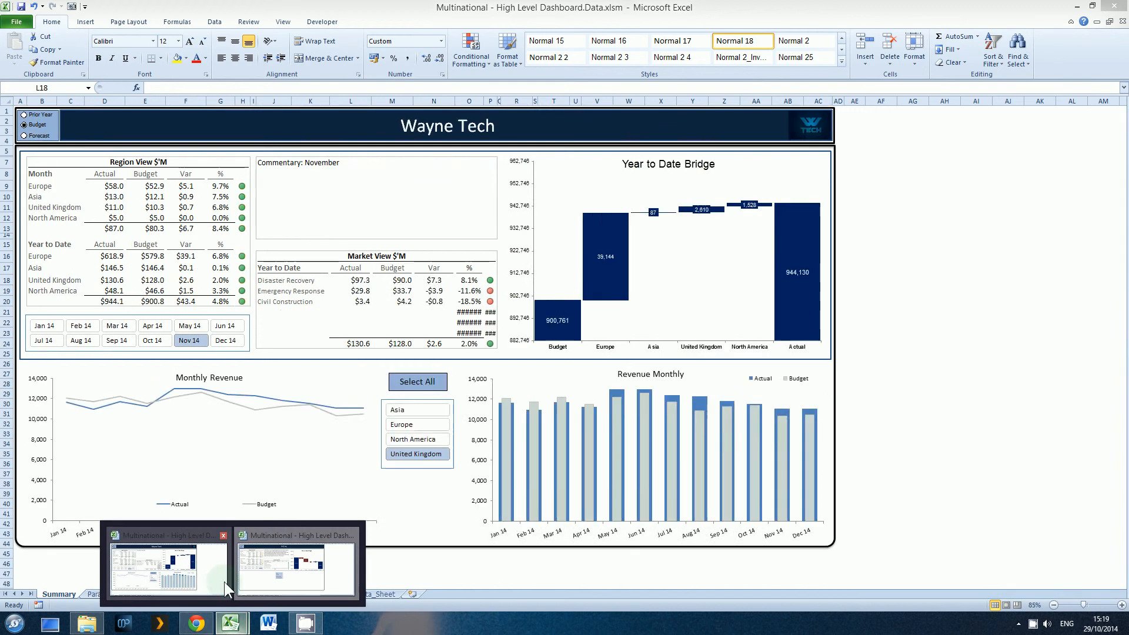
left_click(193, 581)
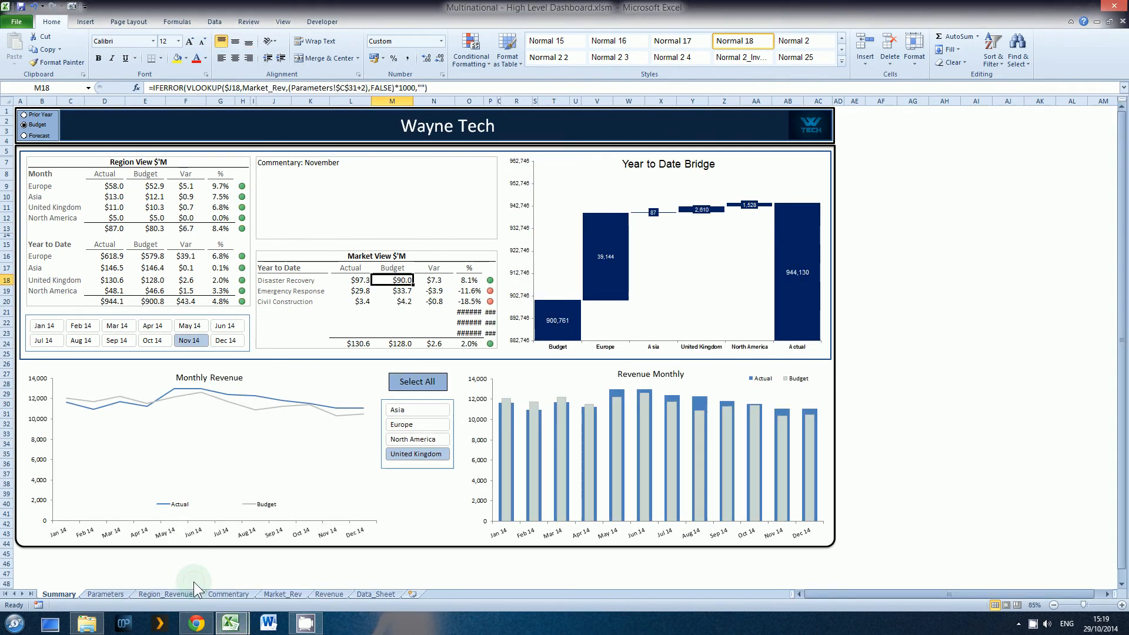
left_click(415, 383)
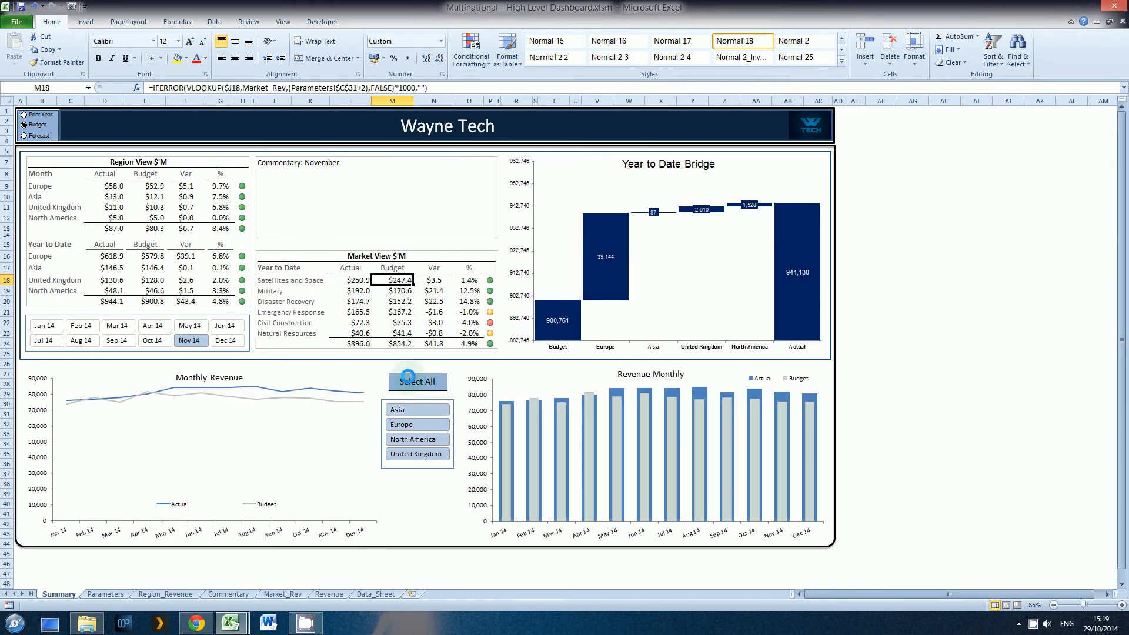
- Examine the Actual formula in L18 and the market name formula in J18 of the finished Market View table
left_click(357, 281)
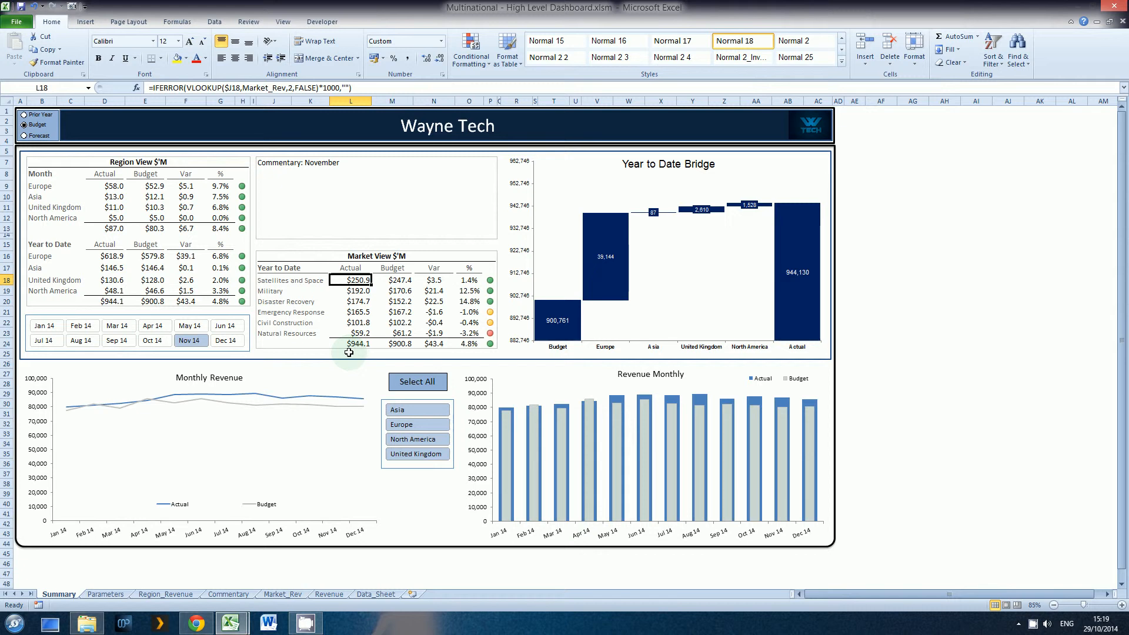
key("Left")
key("Left")
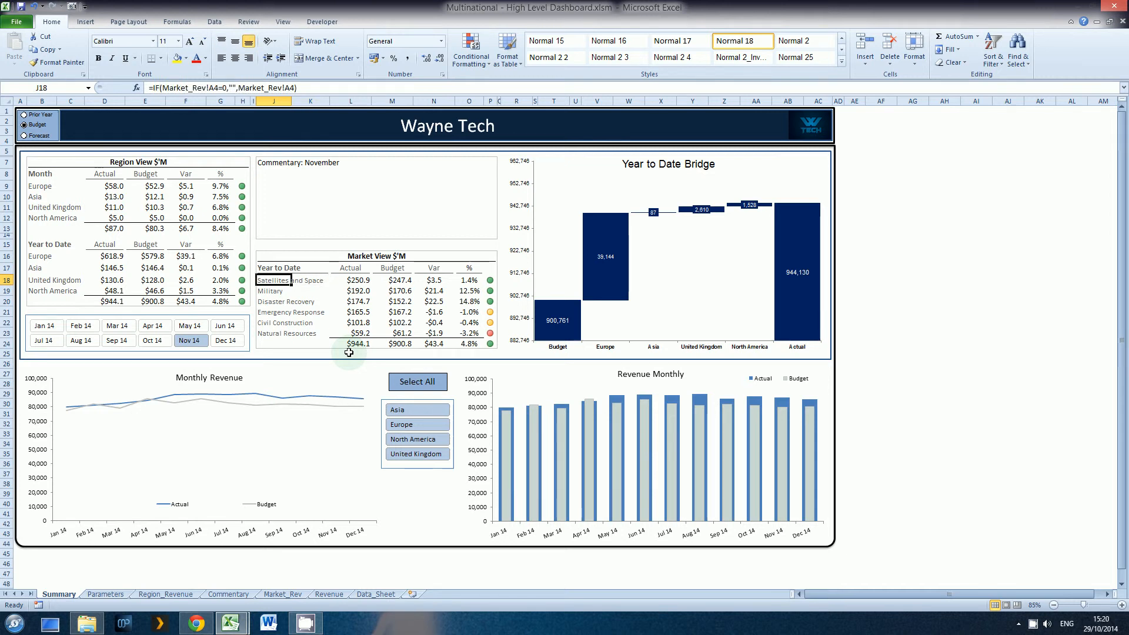
key("Right")
key("Right")
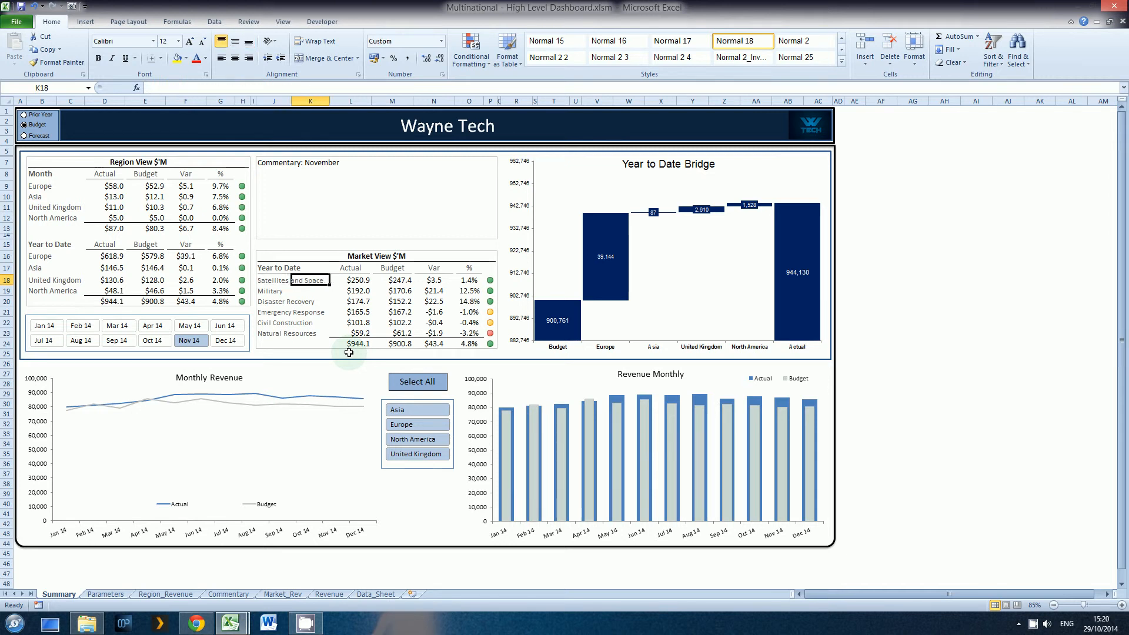
- Examine the Budget formula in M18 and the Actual formula in L18, then return to the Multinational - High Level Dashboard.Data.xlsm workbook
key("Right")
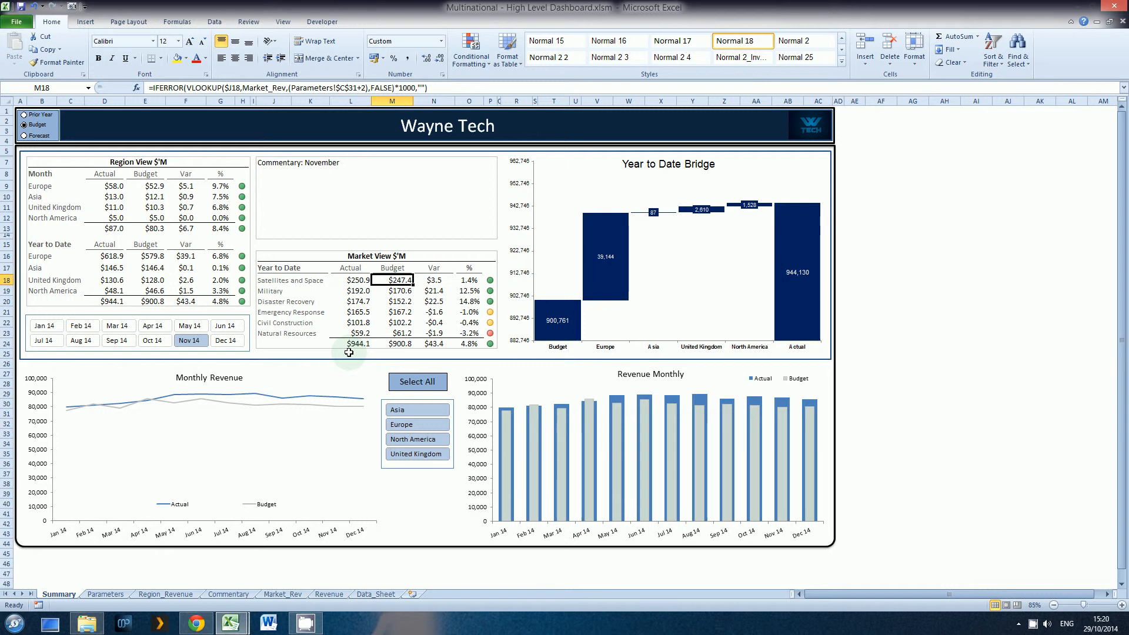
key("Left")
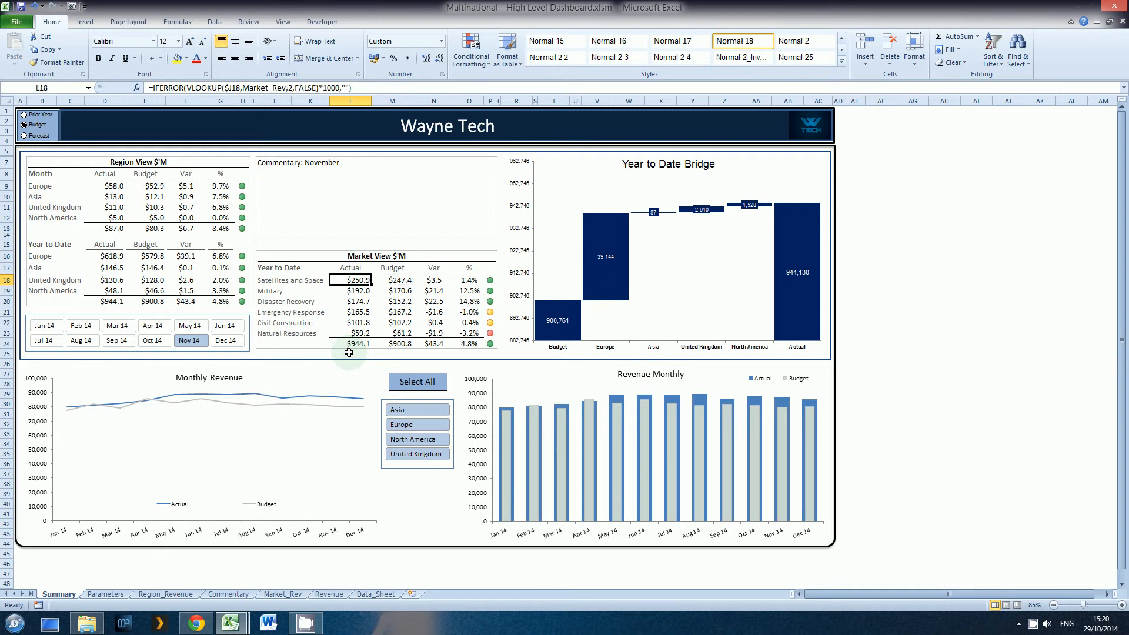
key("ctrl+Tab")
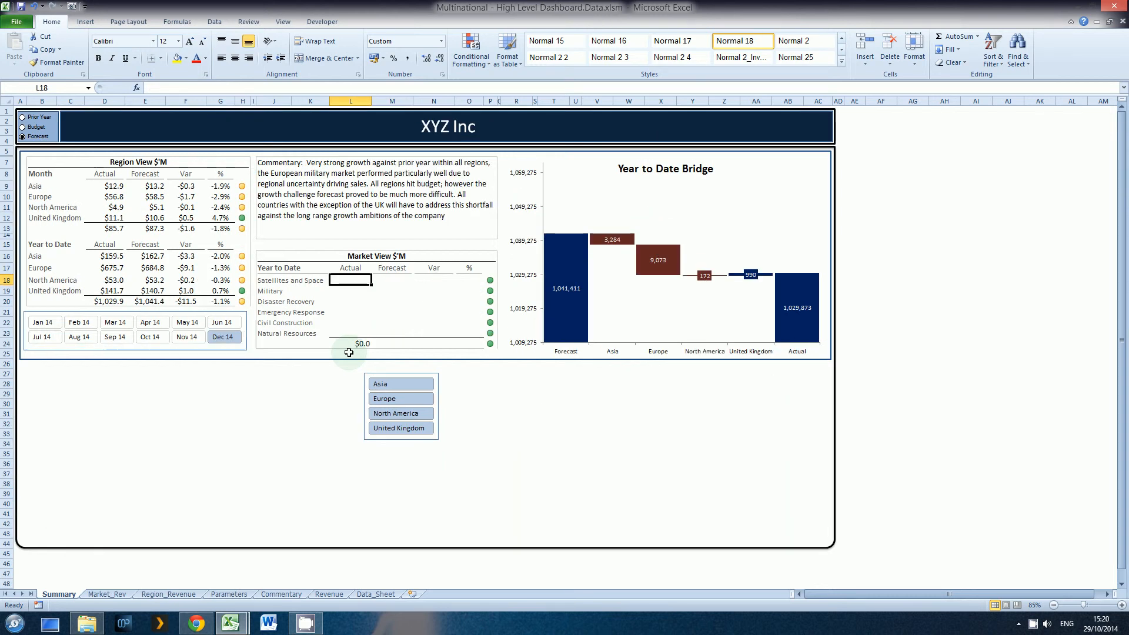
type("=")
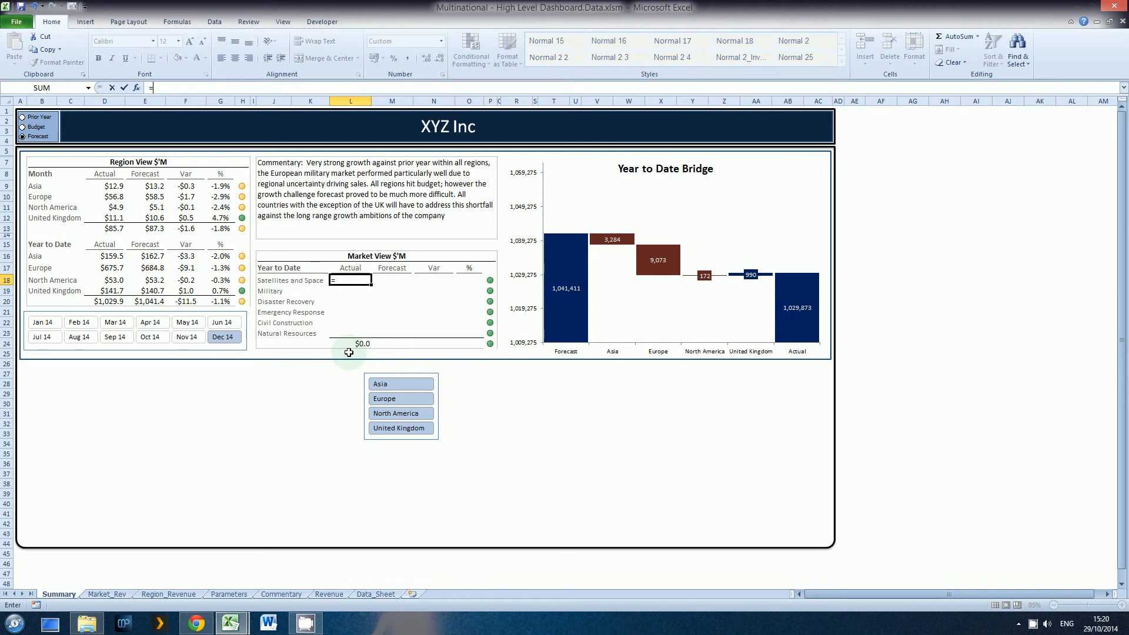
type("v")
key("Escape")
- Check which cells the named range Market_Rev covers on the Market_Rev sheet and return to the Summary sheet
key("ctrl+Page_Down")
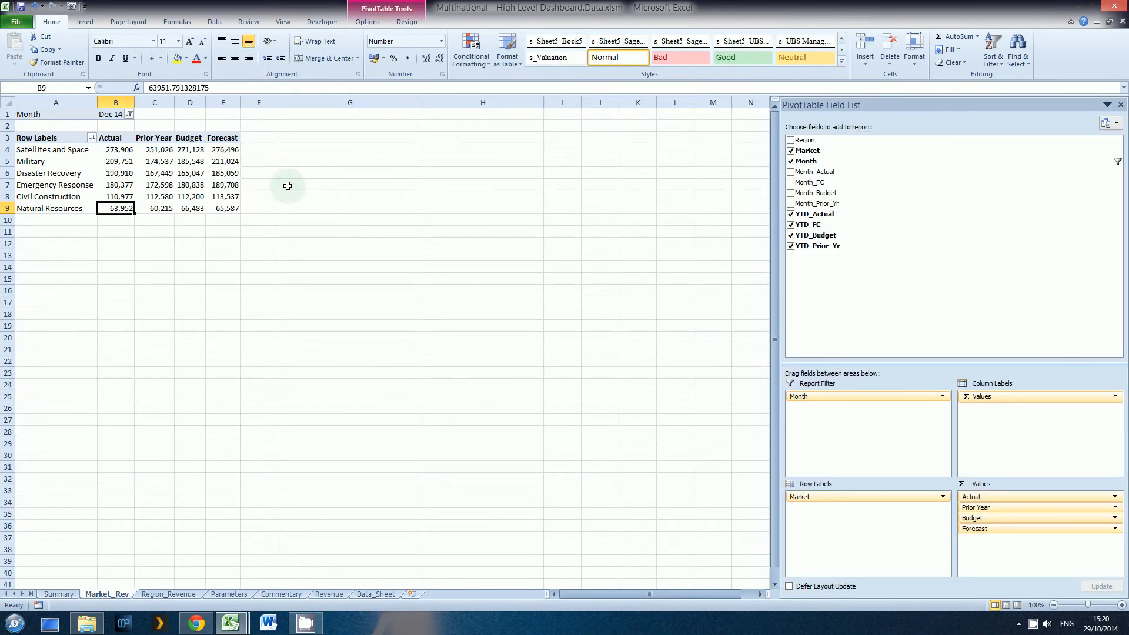
left_click(88, 88)
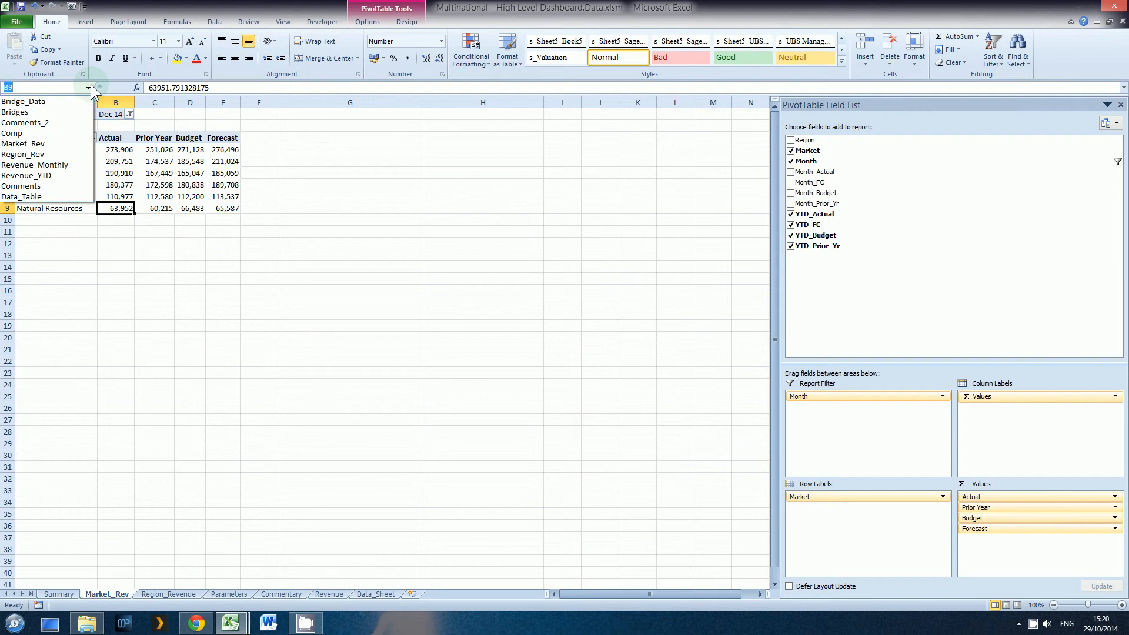
left_click(62, 146)
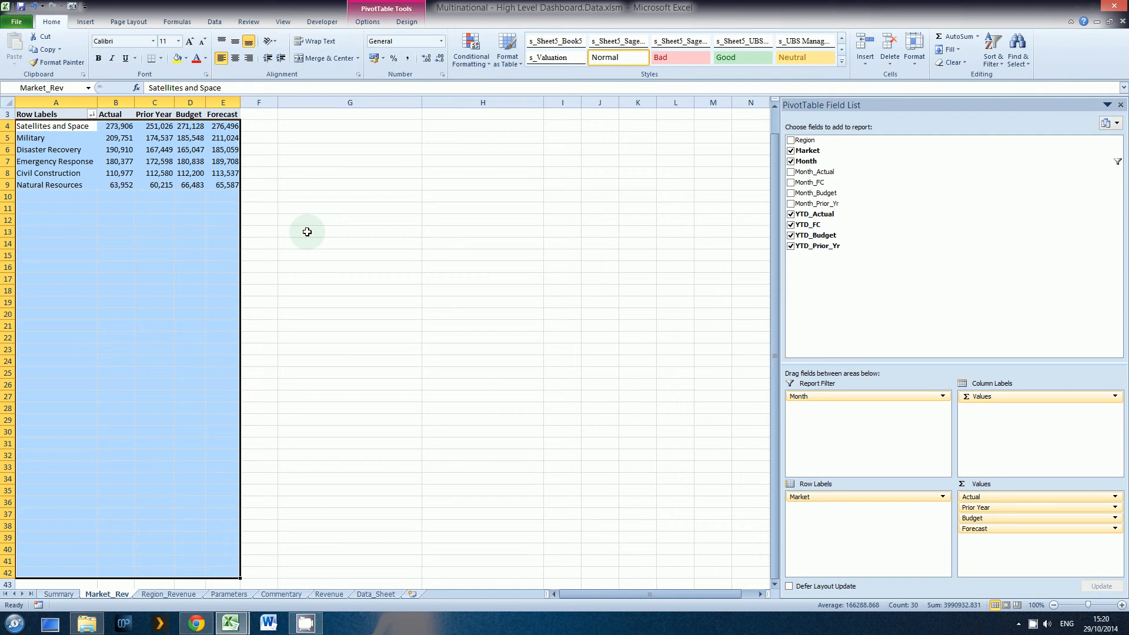
key("ctrl+Page_Up")
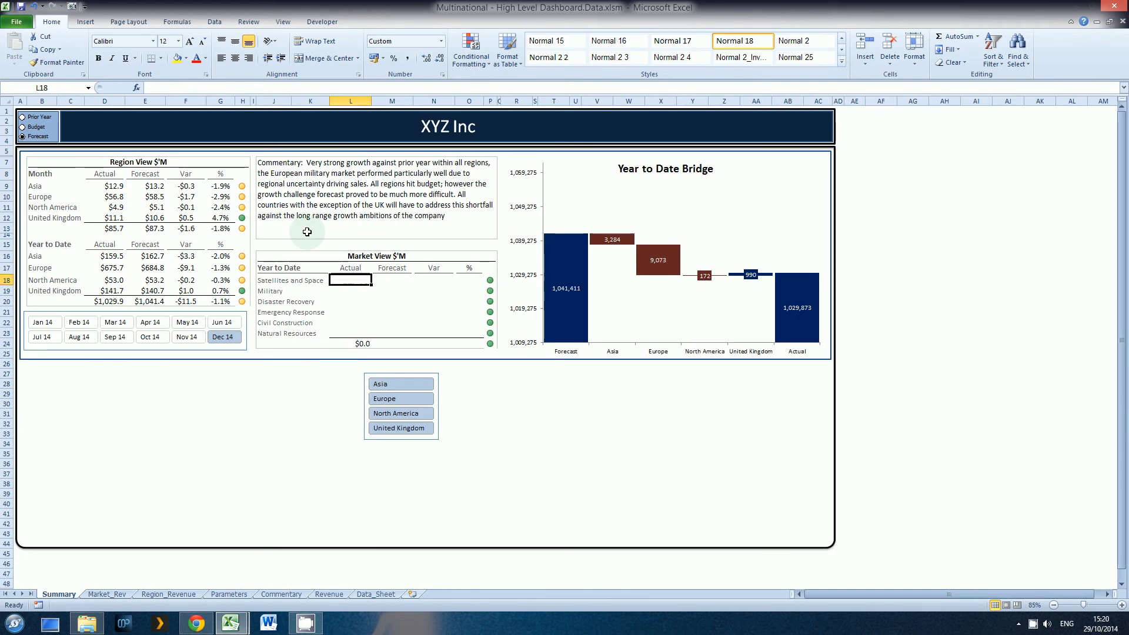
- Enter =VLOOKUP(J18,Market_Rev,2,FALSE)*1000 in Actual cell L18 of the Market View table
type("=")
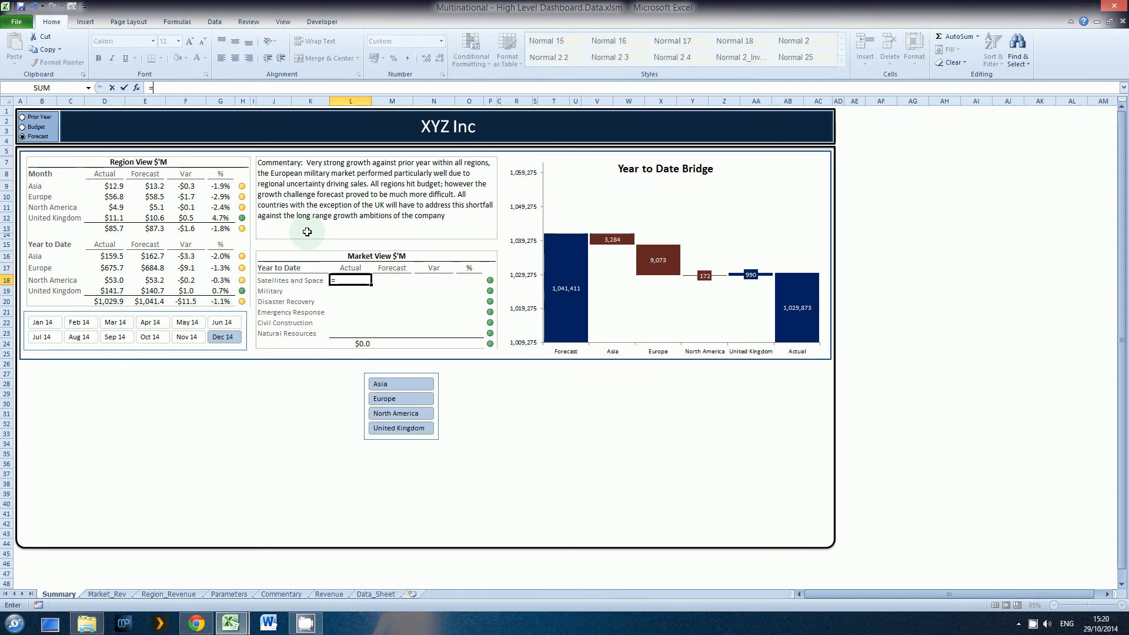
type("vlookup")
key("Tab")
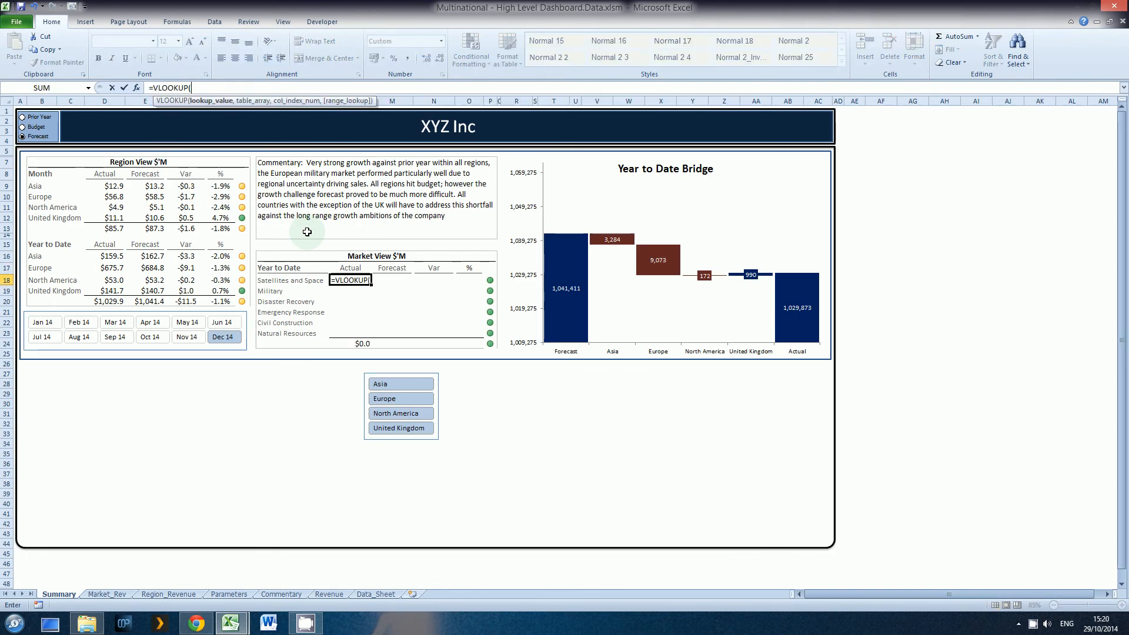
left_click(262, 280)
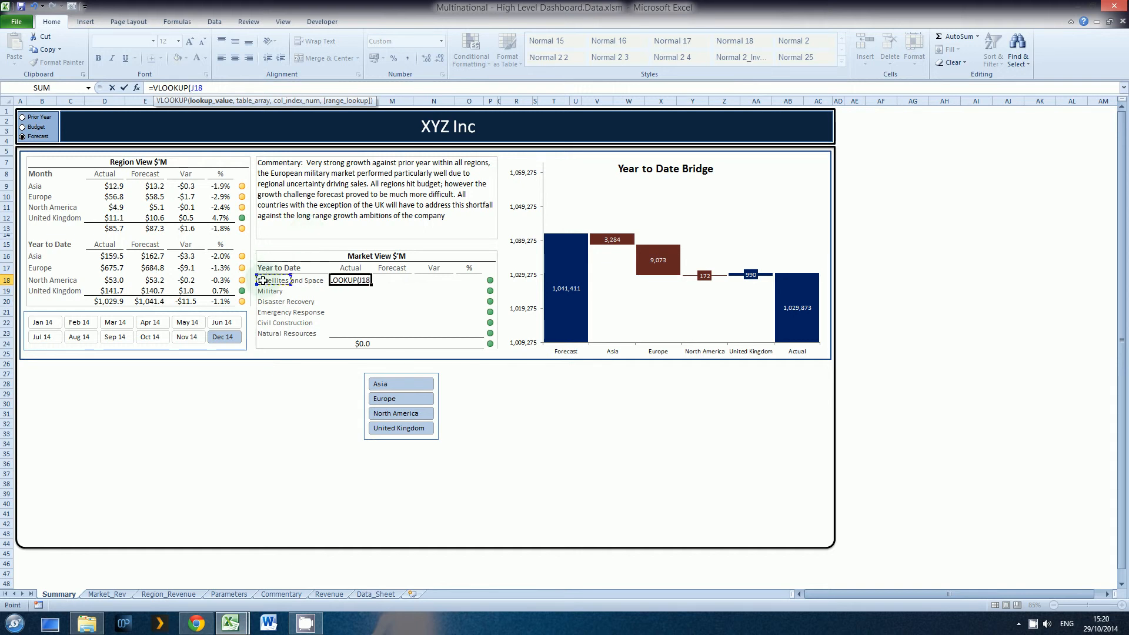
type(",")
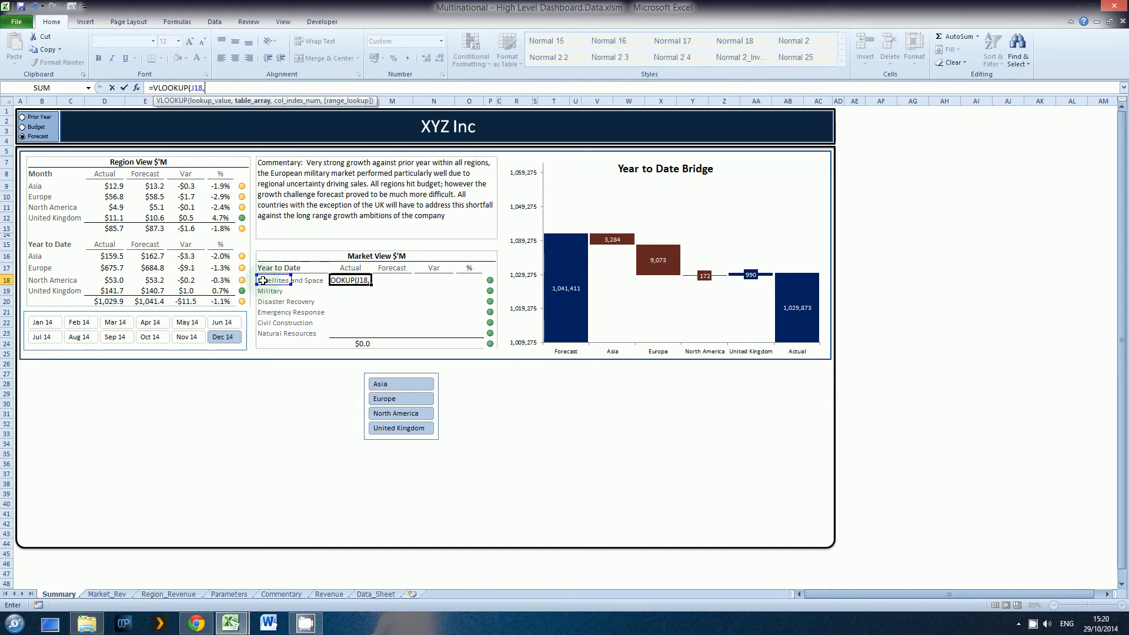
type("Ma")
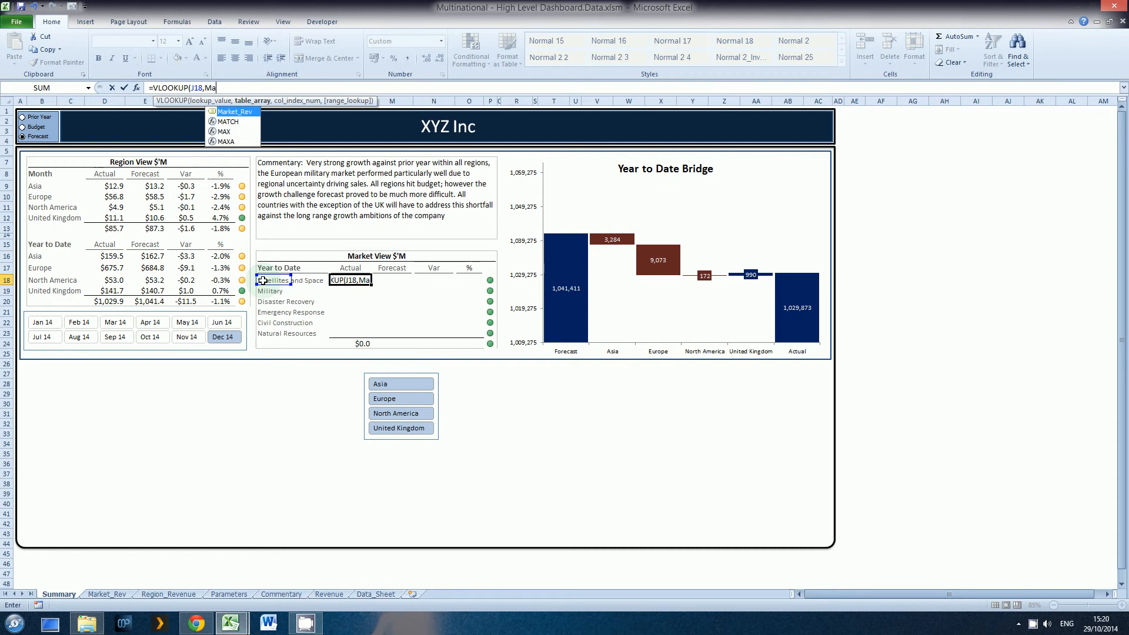
key("Tab")
type(",")
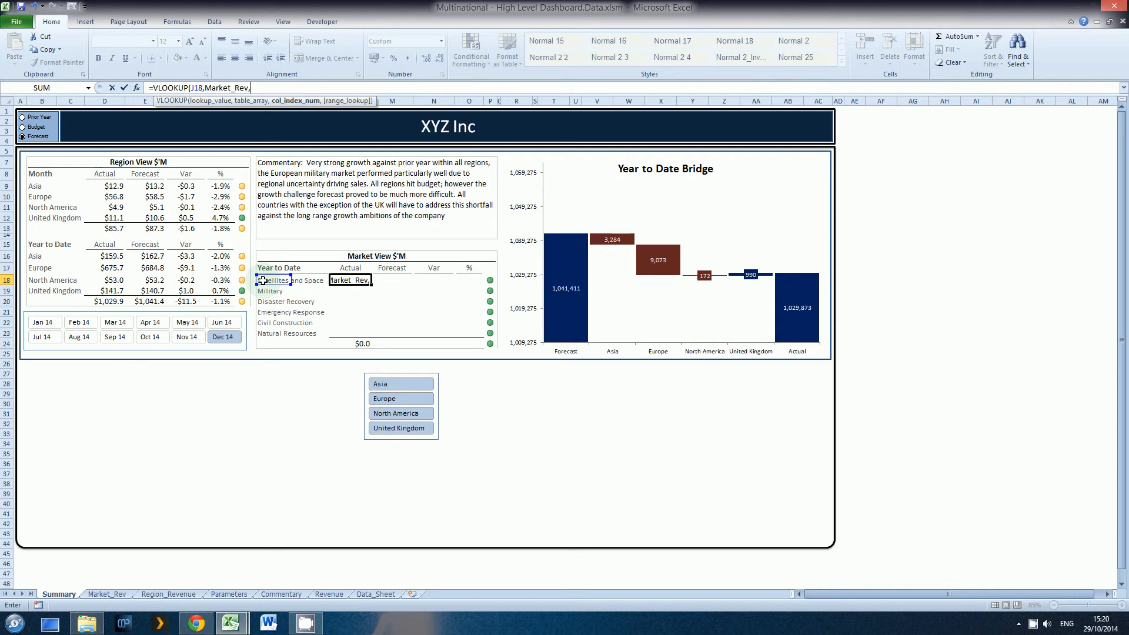
type("2")
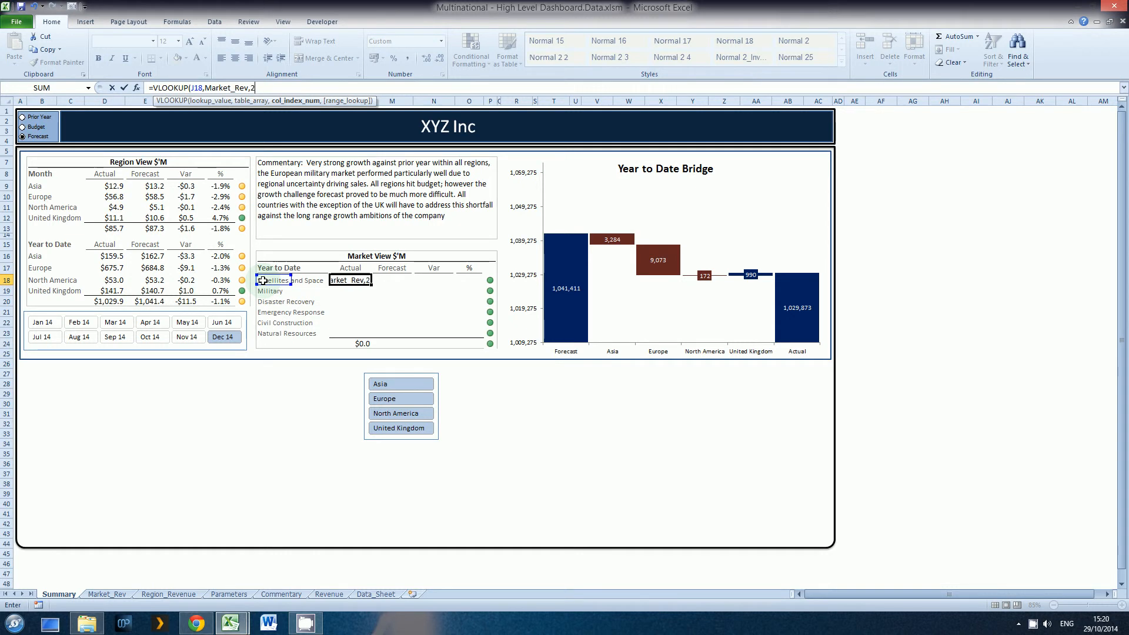
type(",")
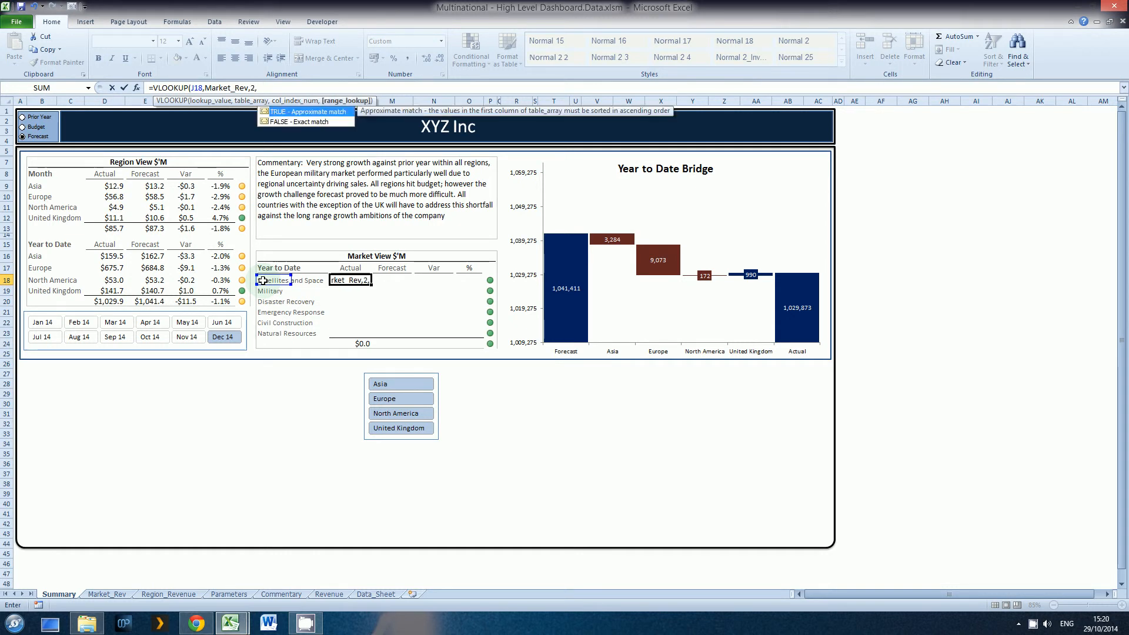
key("Down")
key("Tab")
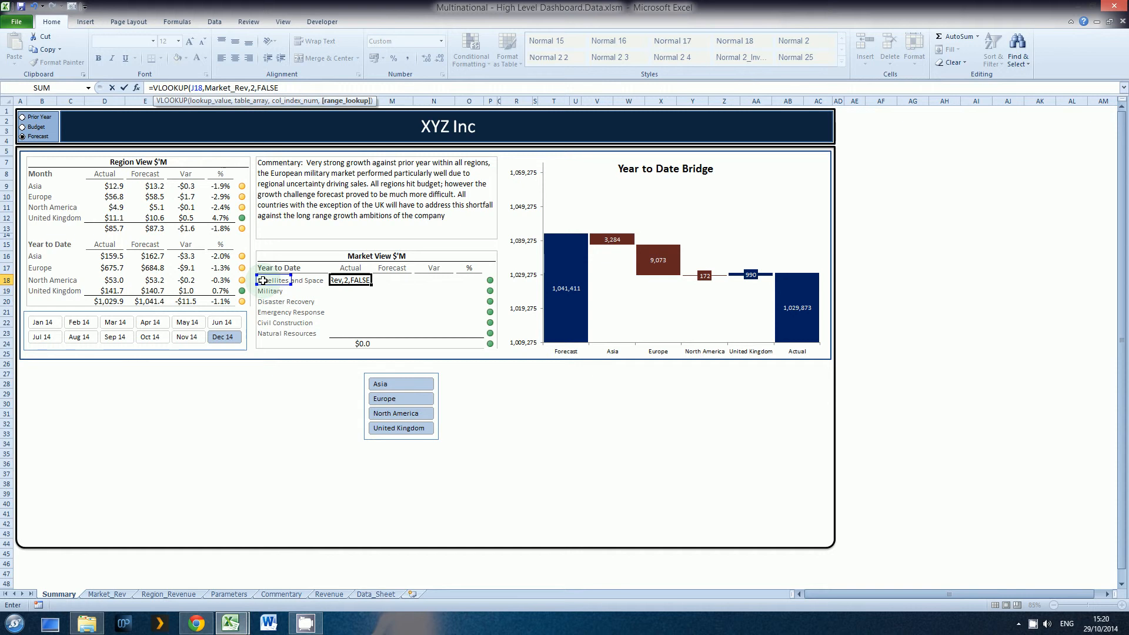
type(")")
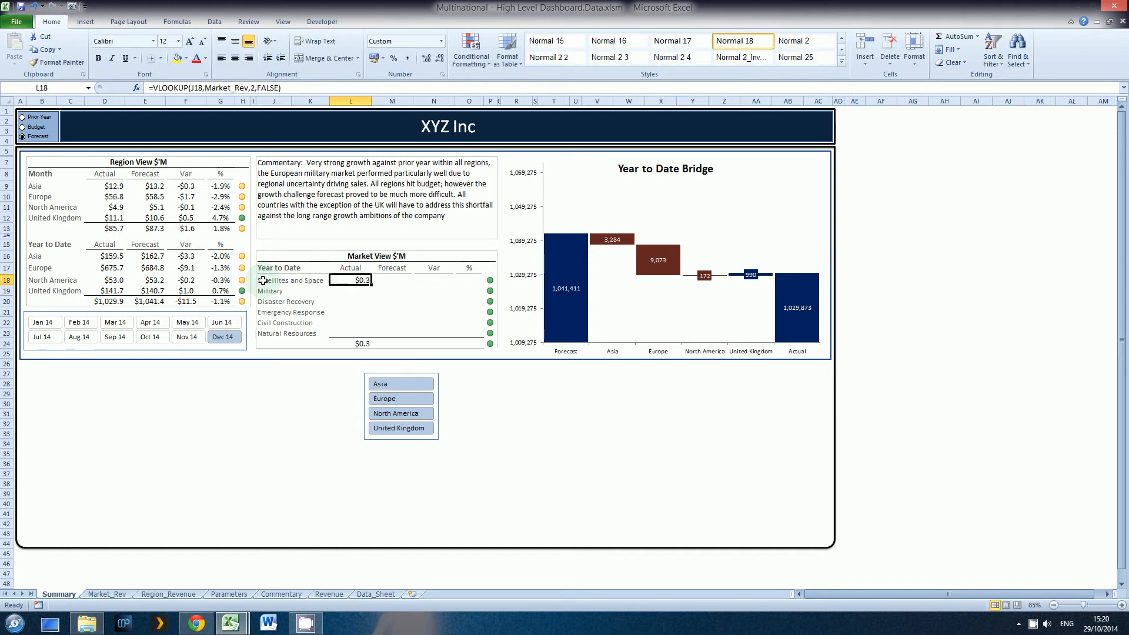
type("*1000")
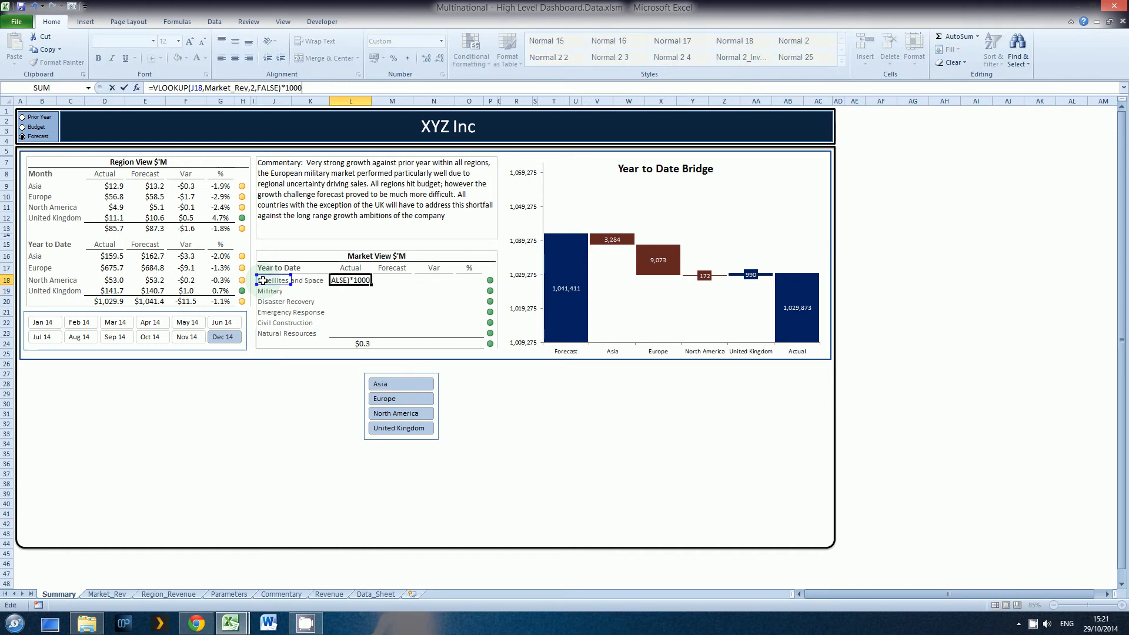
key("Return")
- Copy the Actual VLOOKUP formula from L18 down to L19:L23
key("Up")
key("ctrl+c")
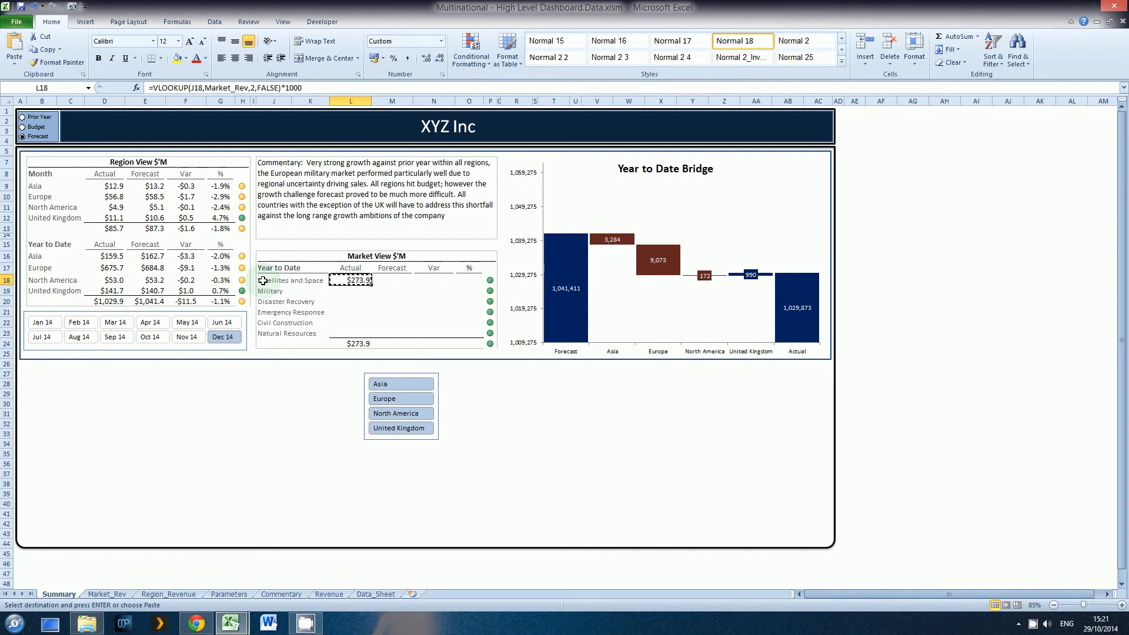
key("Down")
key("shift+Down")
key("shift+Down")
key("shift+Down")
key("shift+Down")
key("Return")
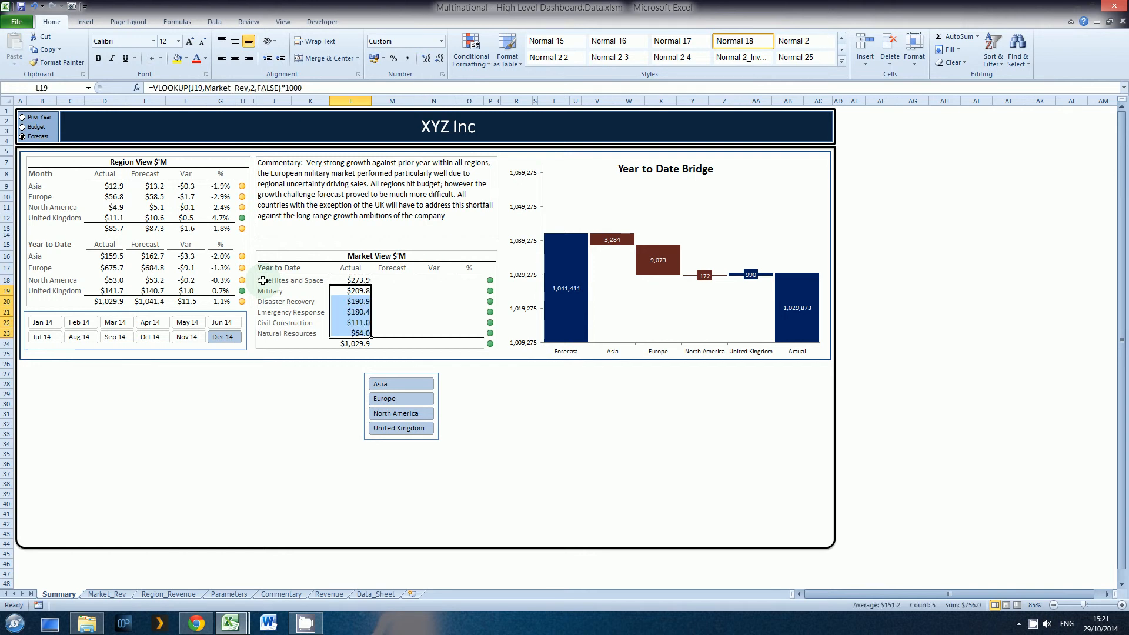
- Filter the region slicer to United Kingdom and wrap L18's lookup in IFERROR with "" as the error value
left_click(412, 429)
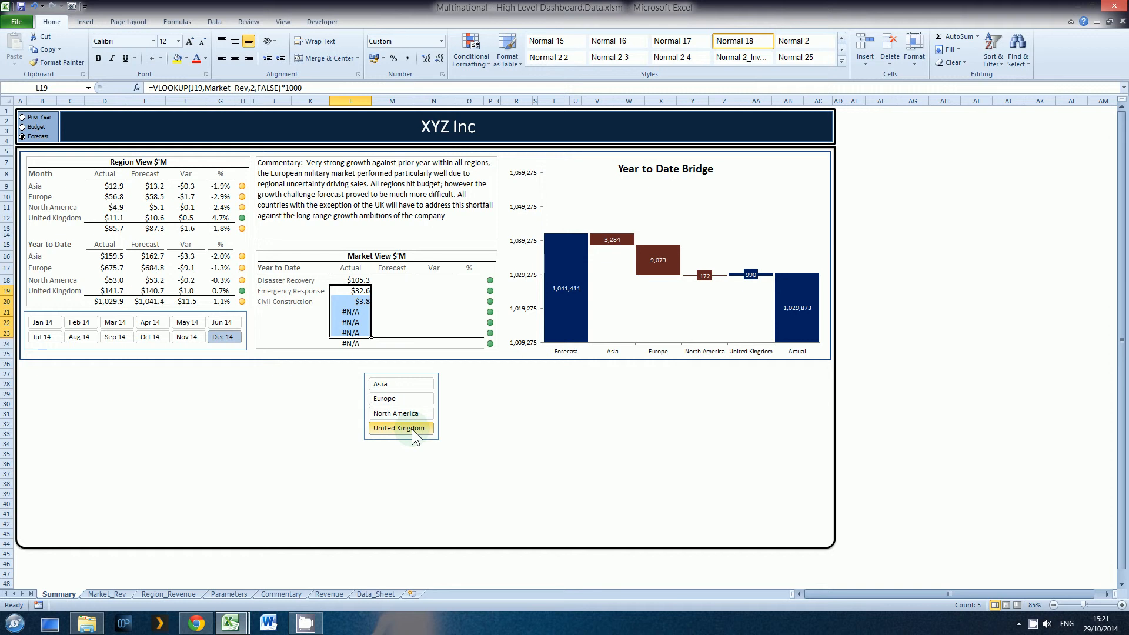
key("Up")
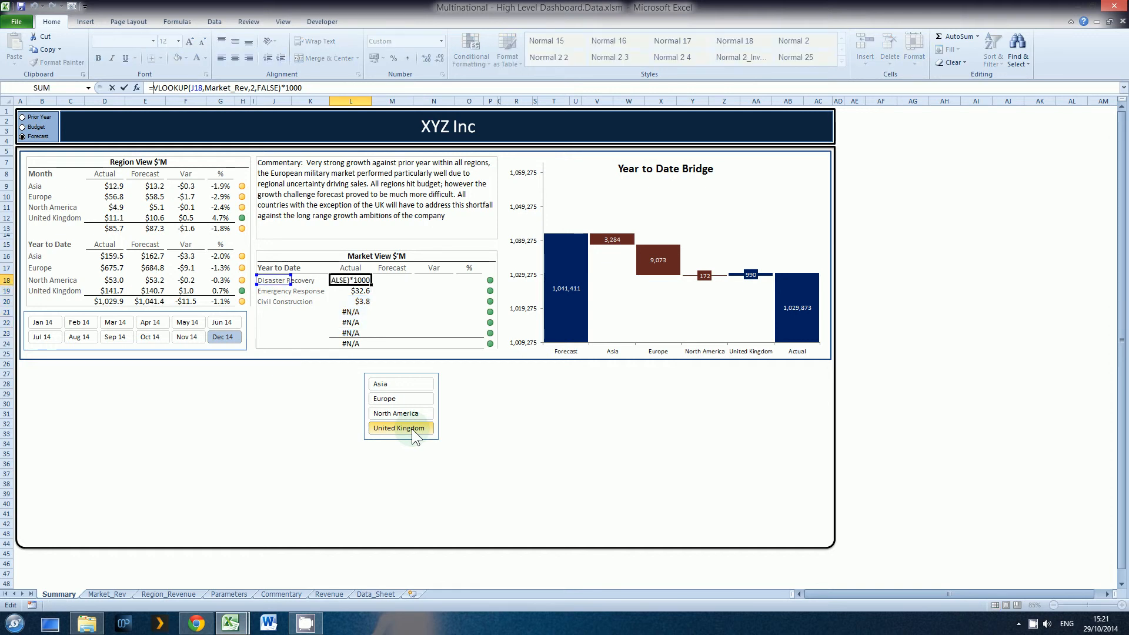
type("if")
key("Down")
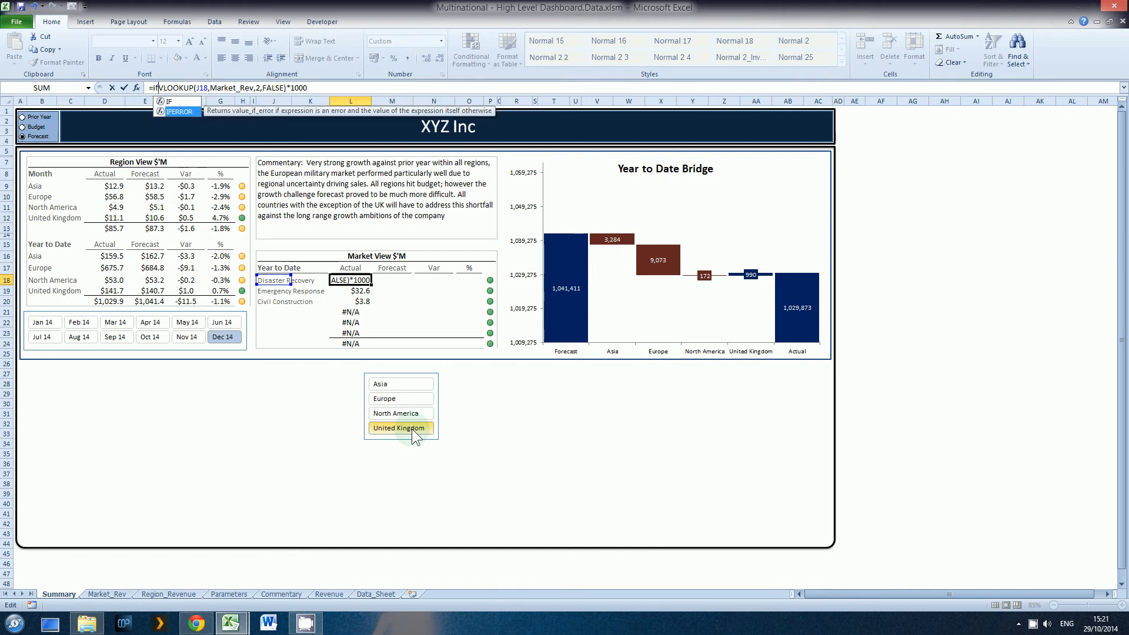
key("Tab")
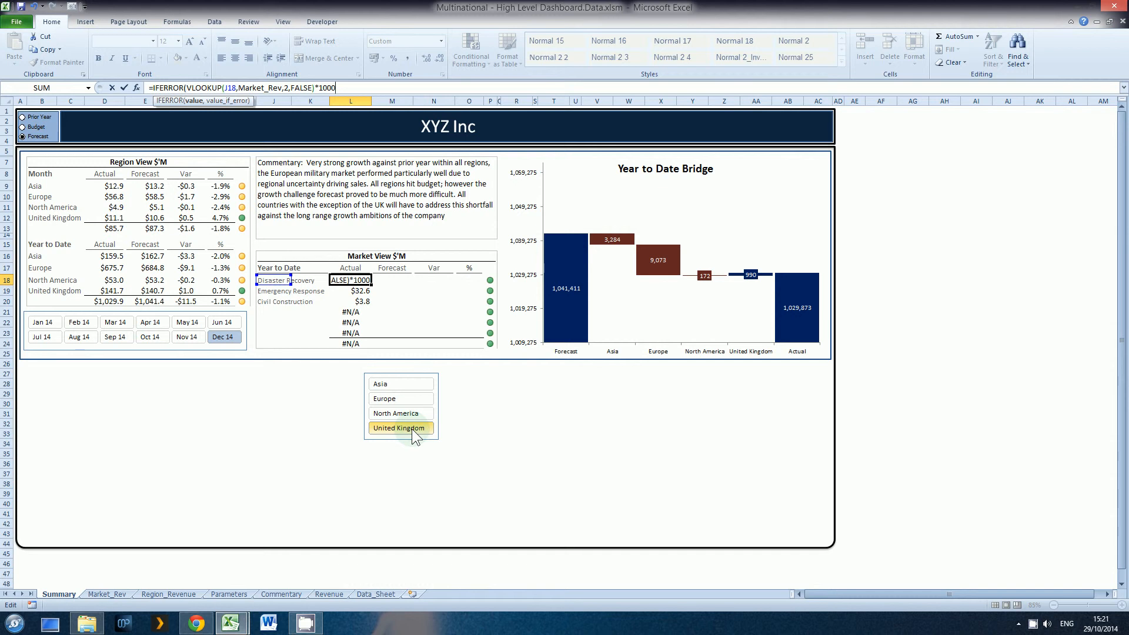
type(",\"\")")
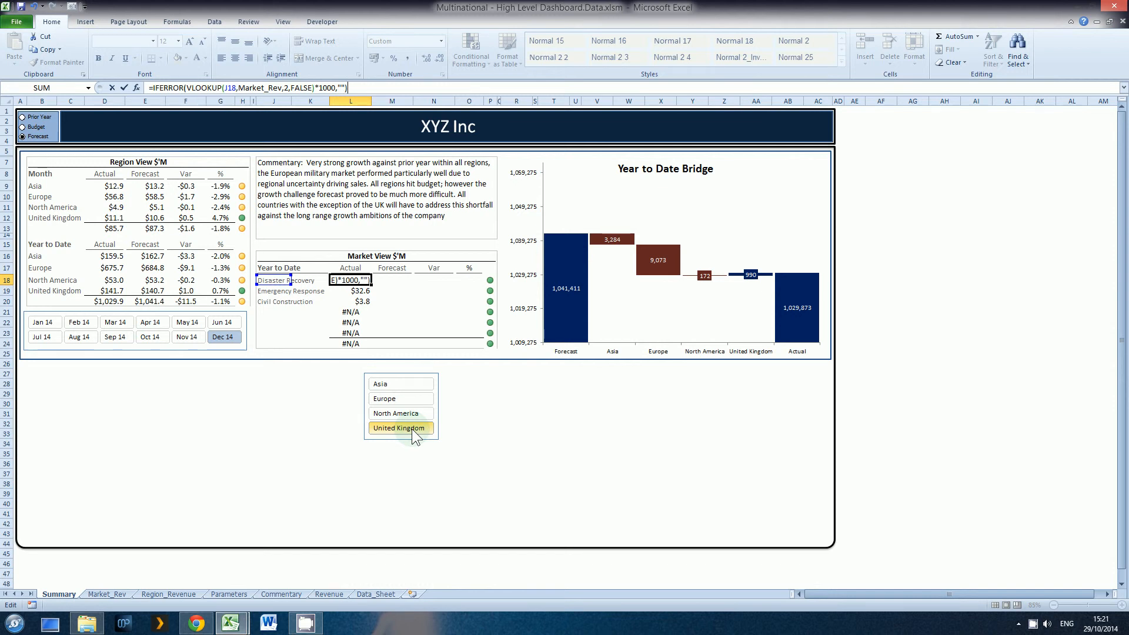
key("Return")
- Copy the IFERROR-wrapped Actual formula from L18 down to L19:L23
key("Up")
key("ctrl+c")
key("Down")
key("shift+Down")
key("shift+Down")
key("shift+Down")
key("shift+Down")
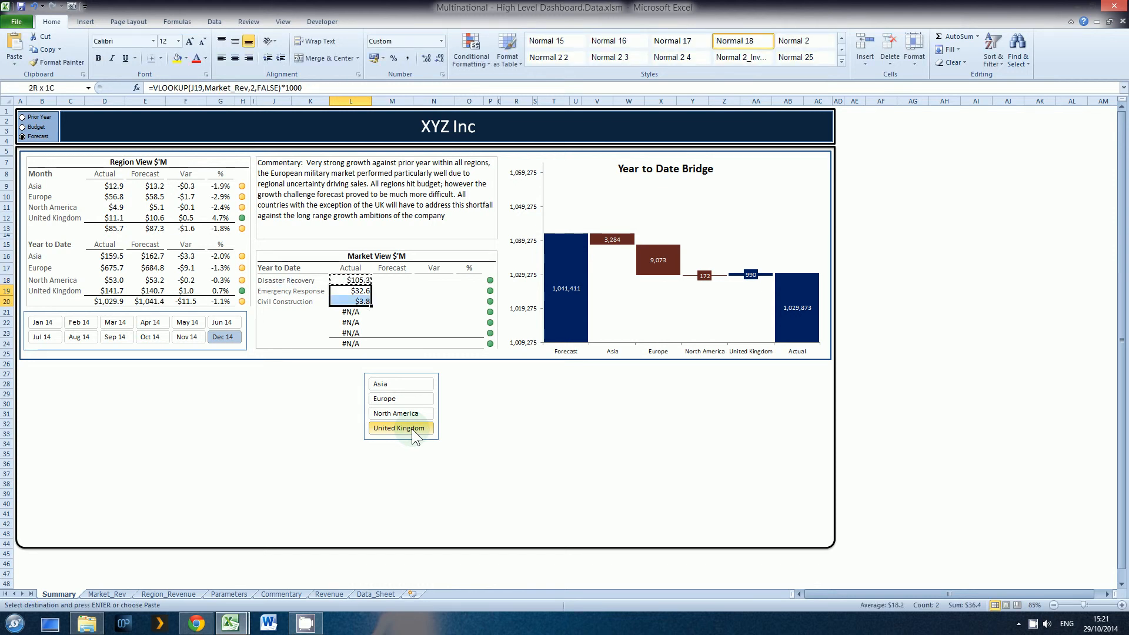
key("Return")
key("Down")
key("Down")
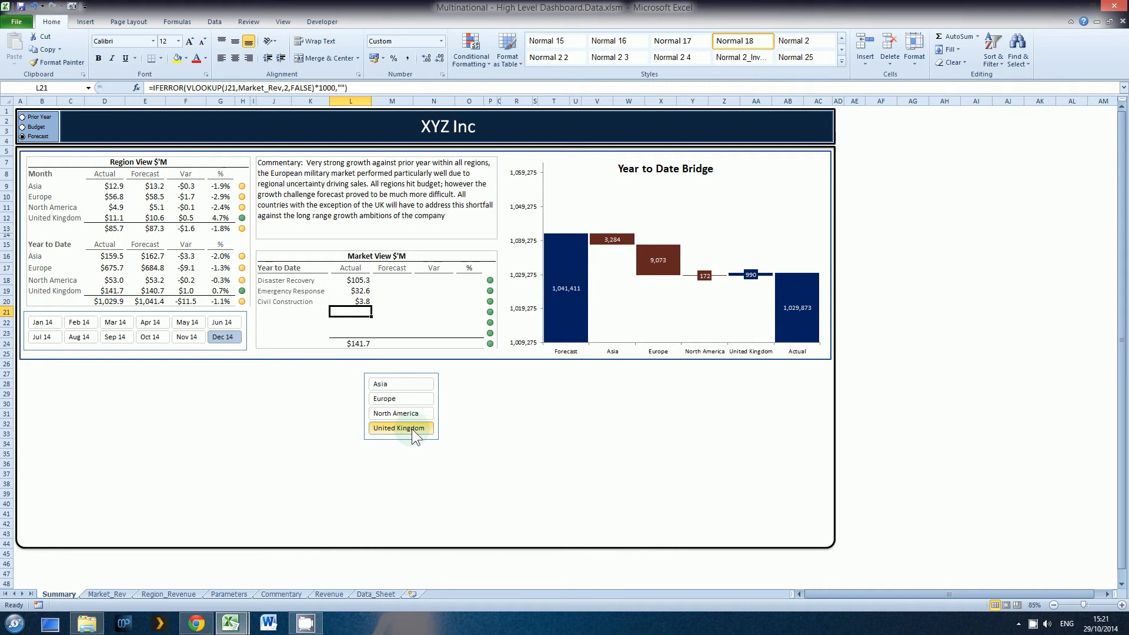
- Make the lookup column absolute in L18's Actual formula by changing its lookup value to $J18
key("Up")
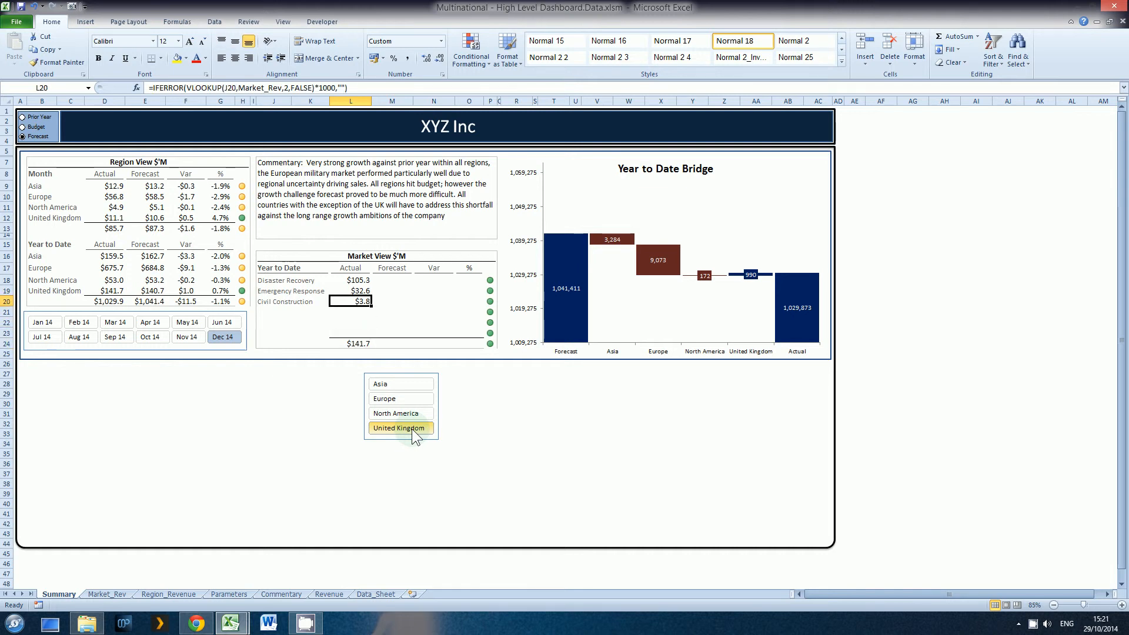
key("Up")
key("Up")
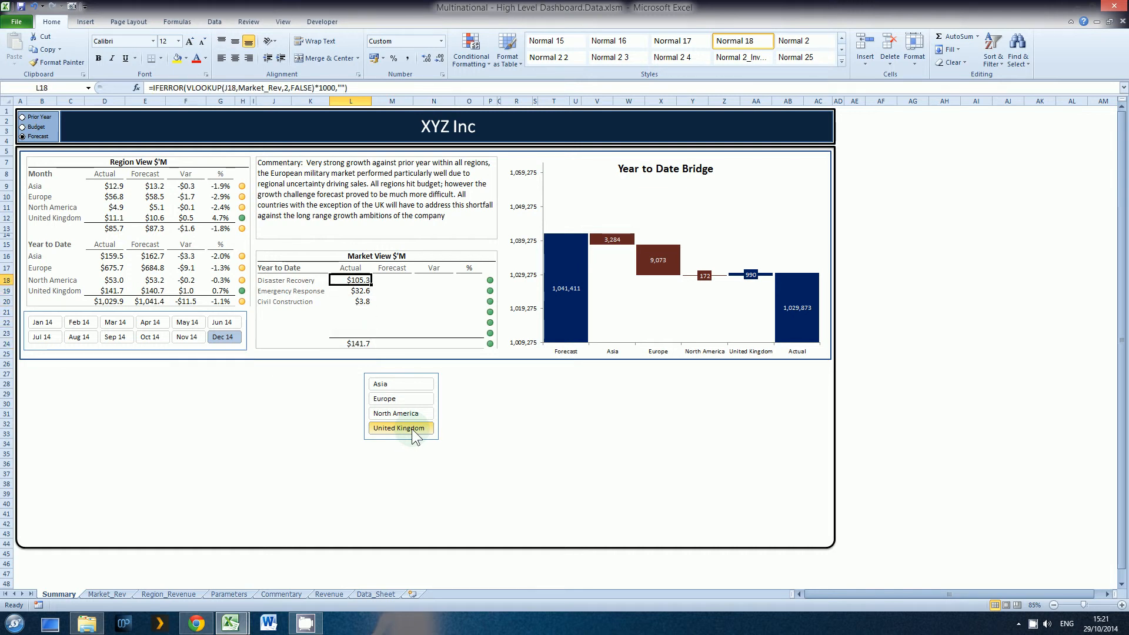
key("F2")
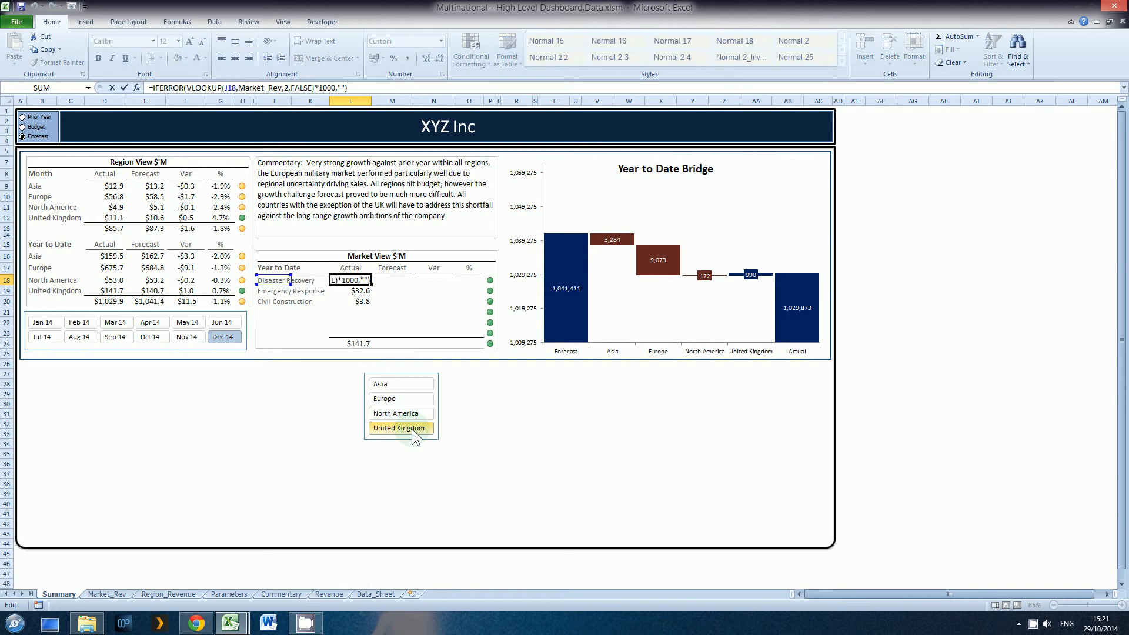
key("Left")
key("Left")
key("Left")
key("Left")
key("Left")
key("Left")
key("Left")
key("Left")
key("Left")
key("Left")
key("Left")
key("Left")
key("Left")
key("Left")
key("Left")
key("Left")
key("Left")
key("Left")
key("Left")
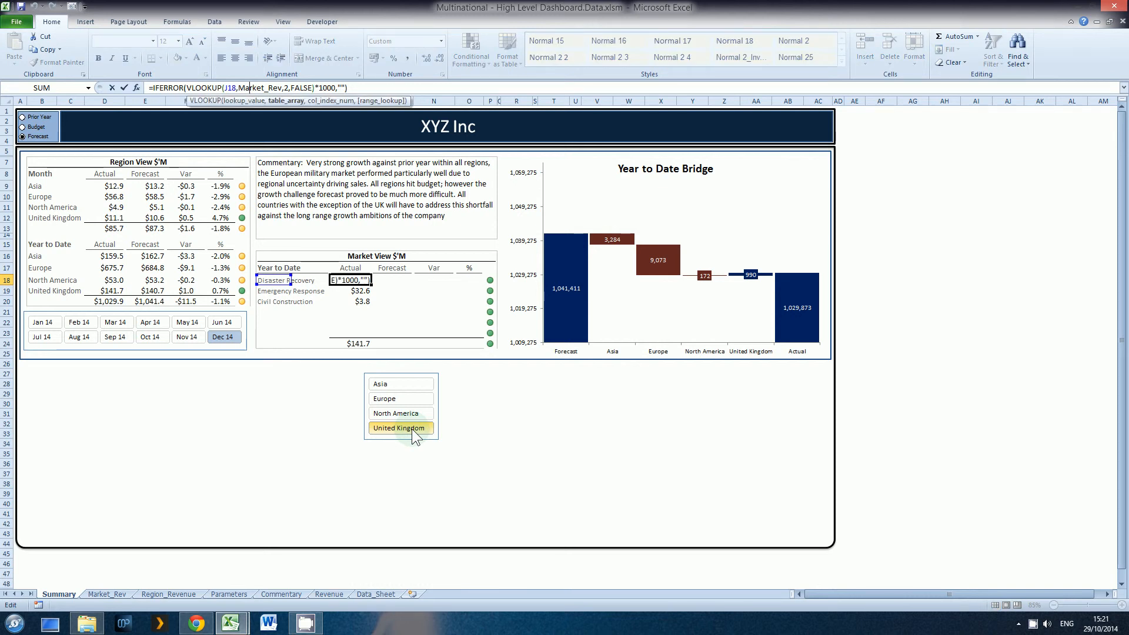
key("Left")
key("Left")
key("Left")
key("Left")
key("Left")
key("Left")
type("$")
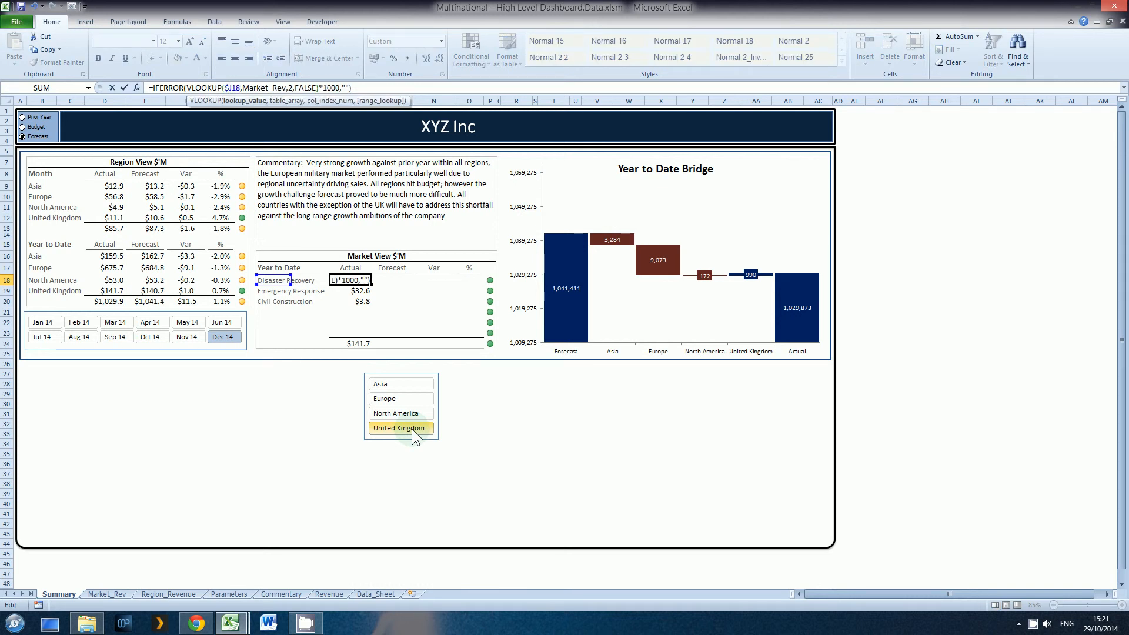
key("ctrl+Return")
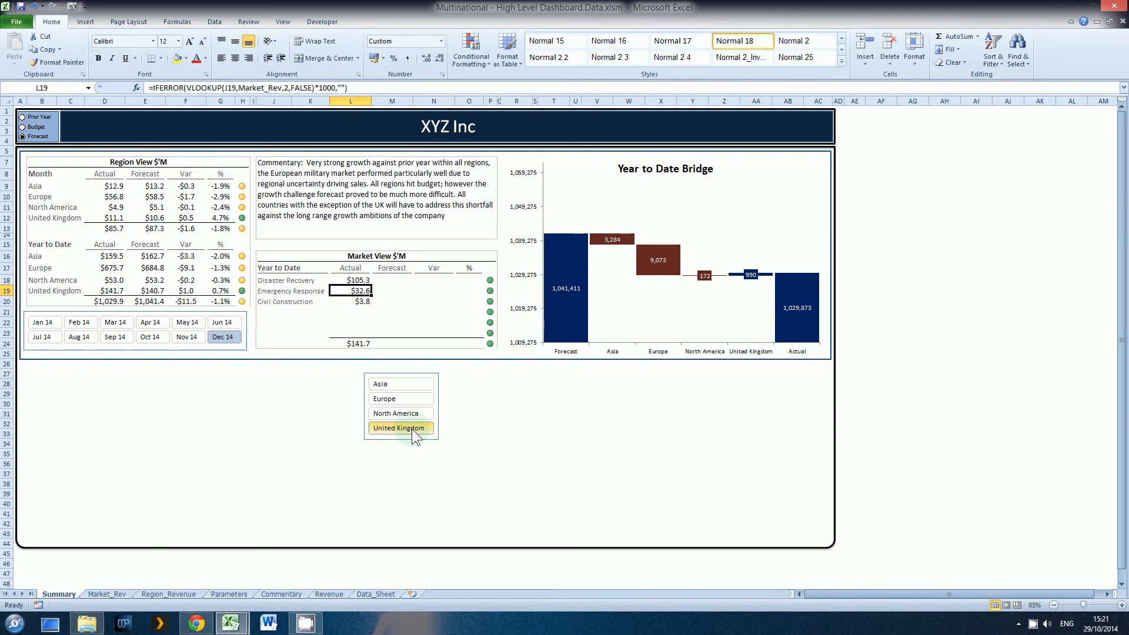
- Copy the Actual formula with the $J18 reference from L18 down to L19:L23
key("ctrl+c")
key("Down")
key("shift+Down")
key("shift+Down")
key("shift+Down")
key("shift+Down")
key("Return")
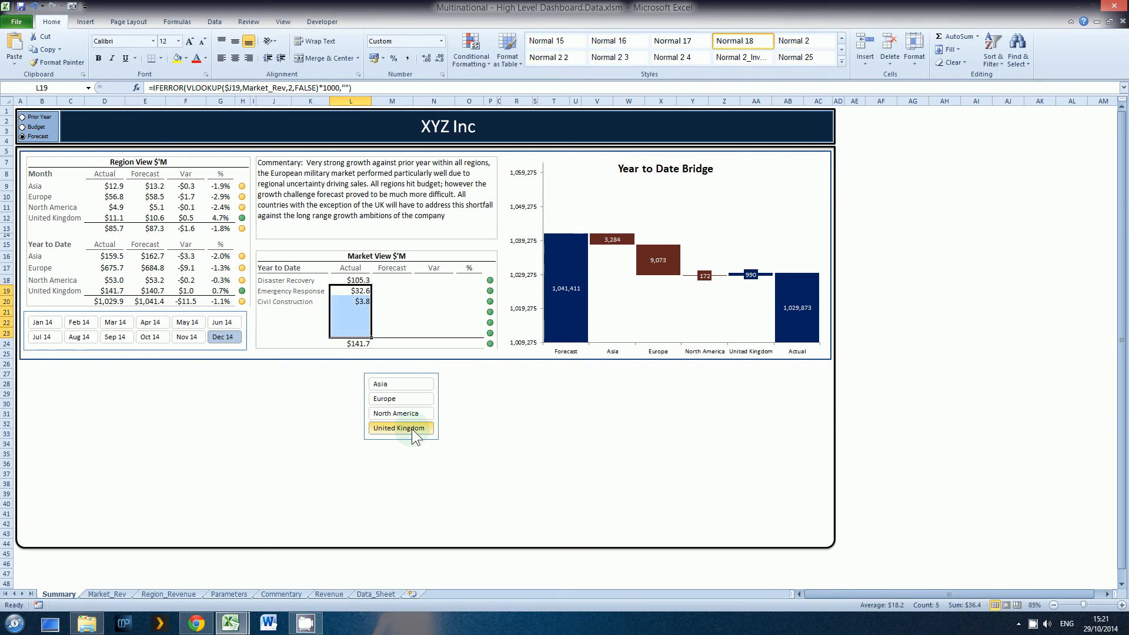
- Copy the Actual lookup formula from L18 into the Forecast cell M18
key("Up")
key("ctrl+c")
key("Right")
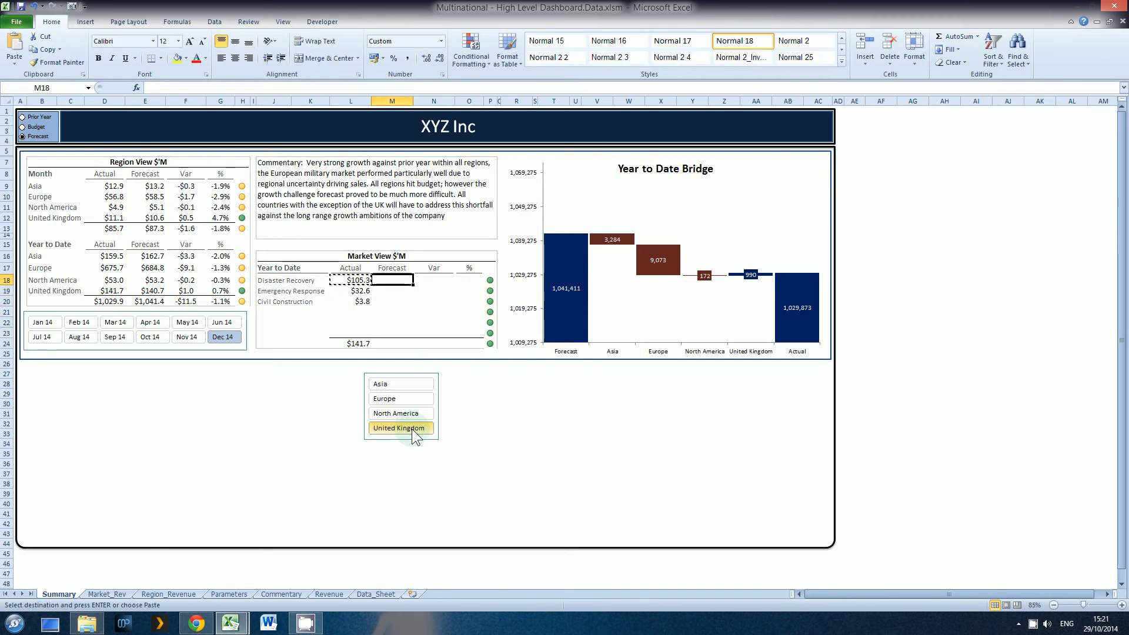
key("Return")
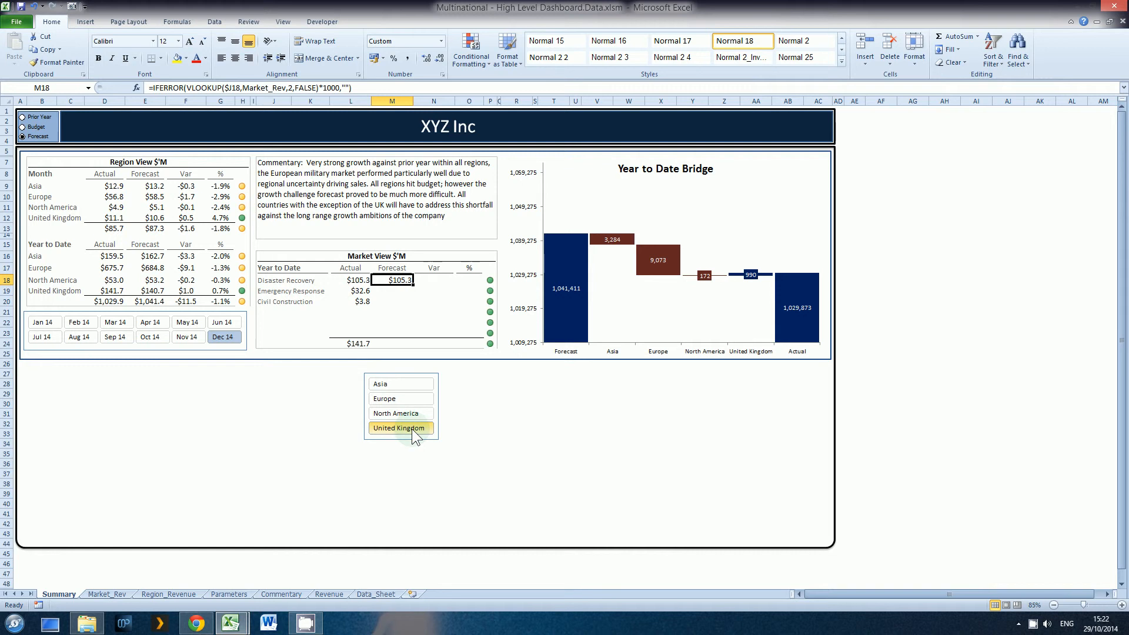
- Replace the column index in M18's VLOOKUP with Comp+2 so it follows the selected comparison
key("F2")
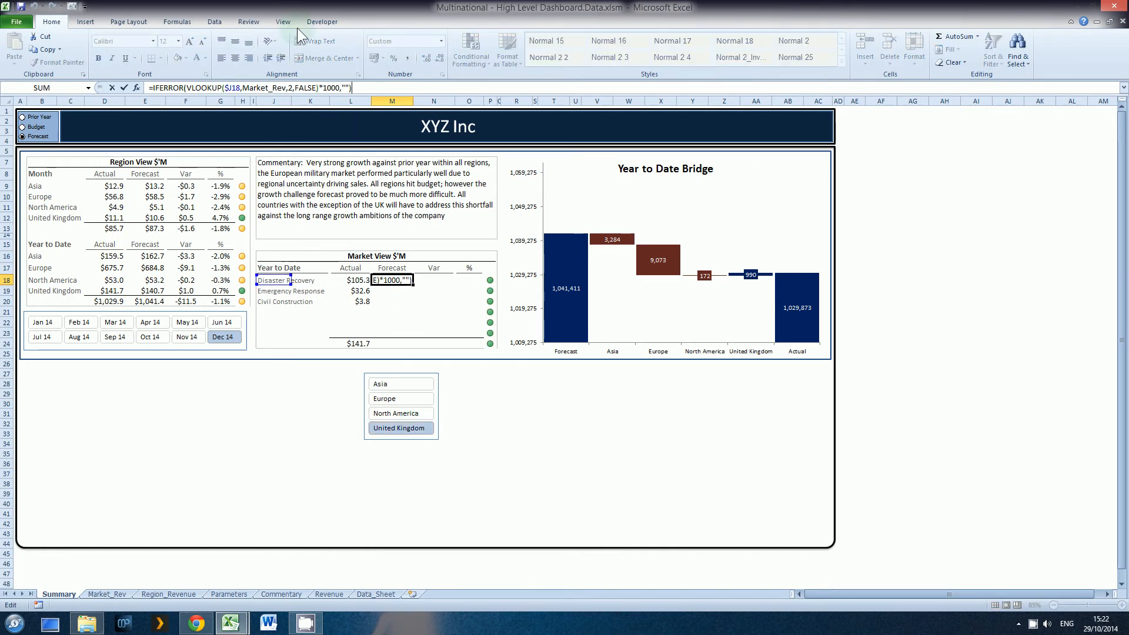
left_click(292, 87)
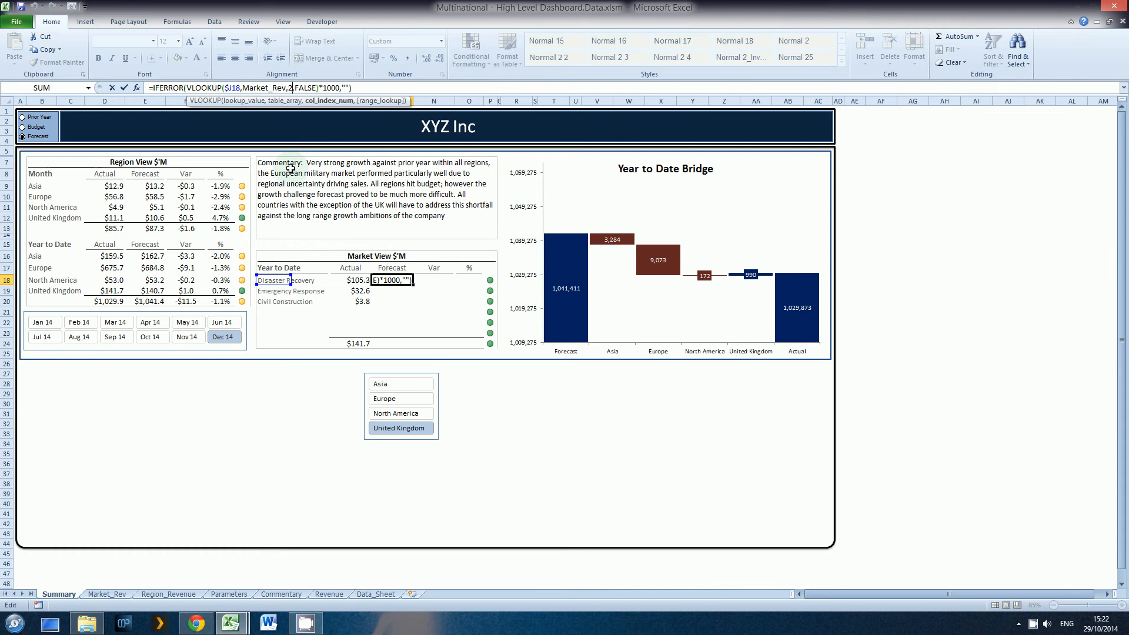
left_click(333, 104)
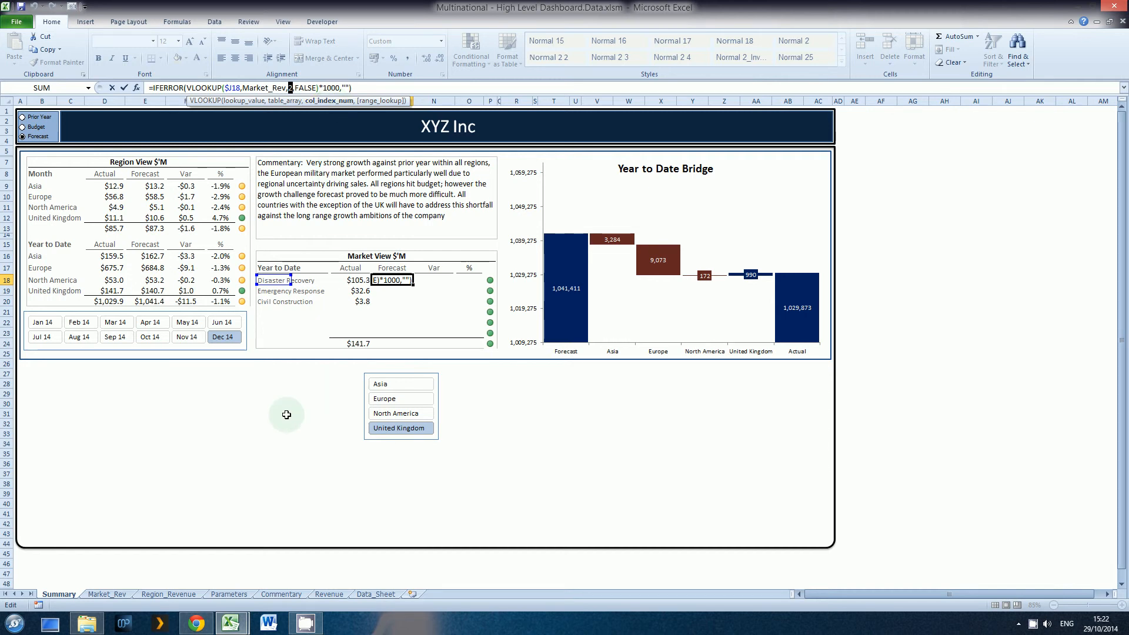
type("=co")
key("Down")
key("Down")
key("Down")
key("Down")
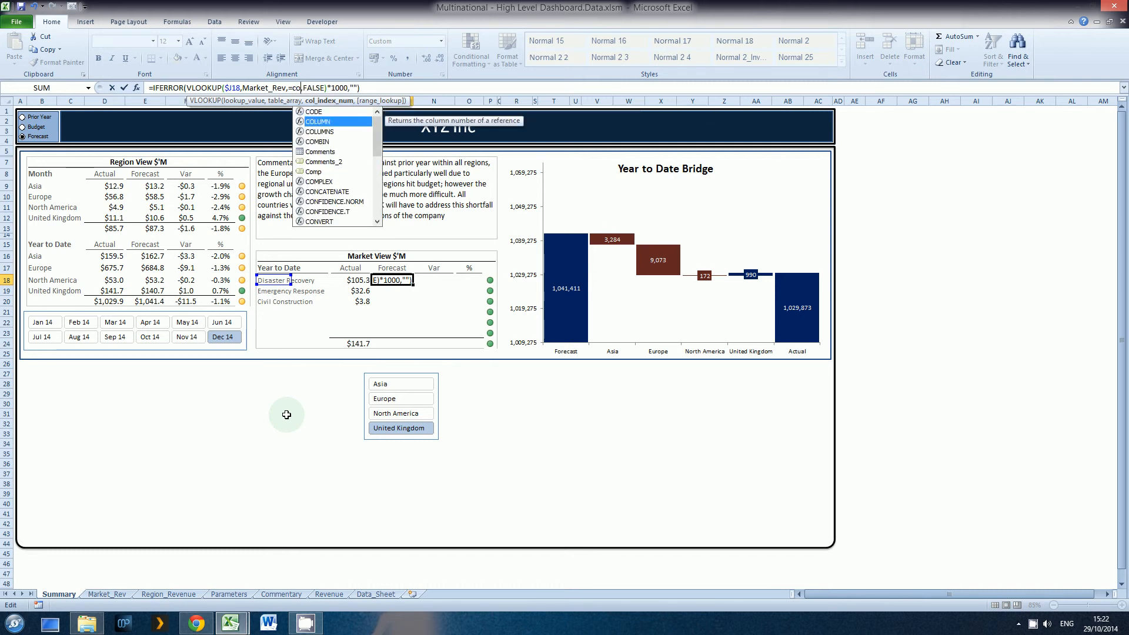
key("Down")
key("Down")
key("Tab")
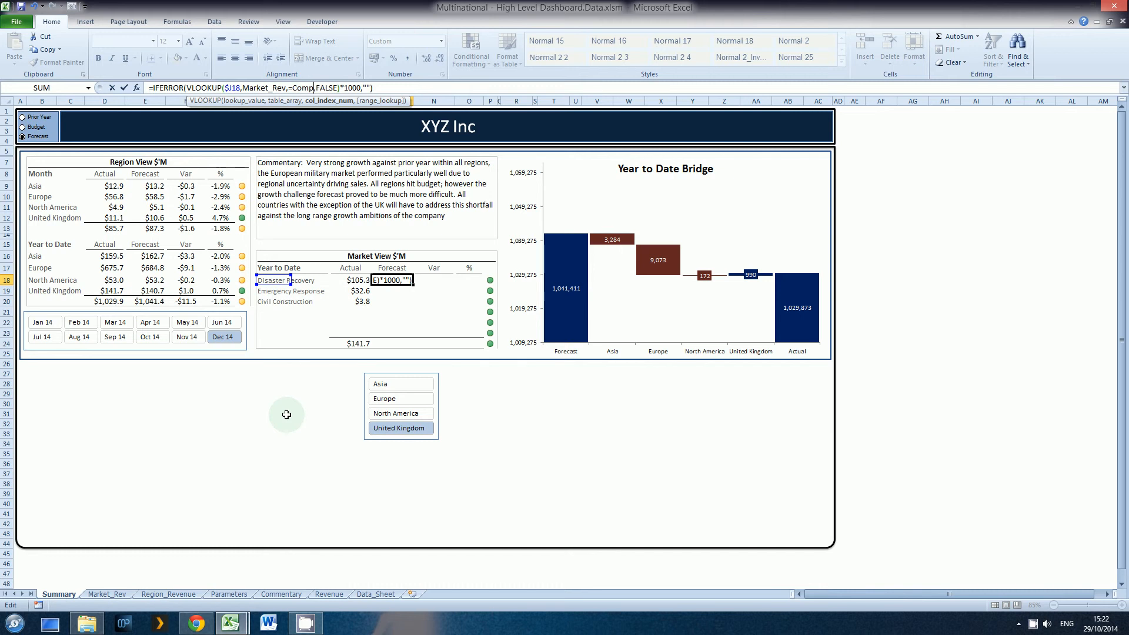
type("+2")
key("Return")
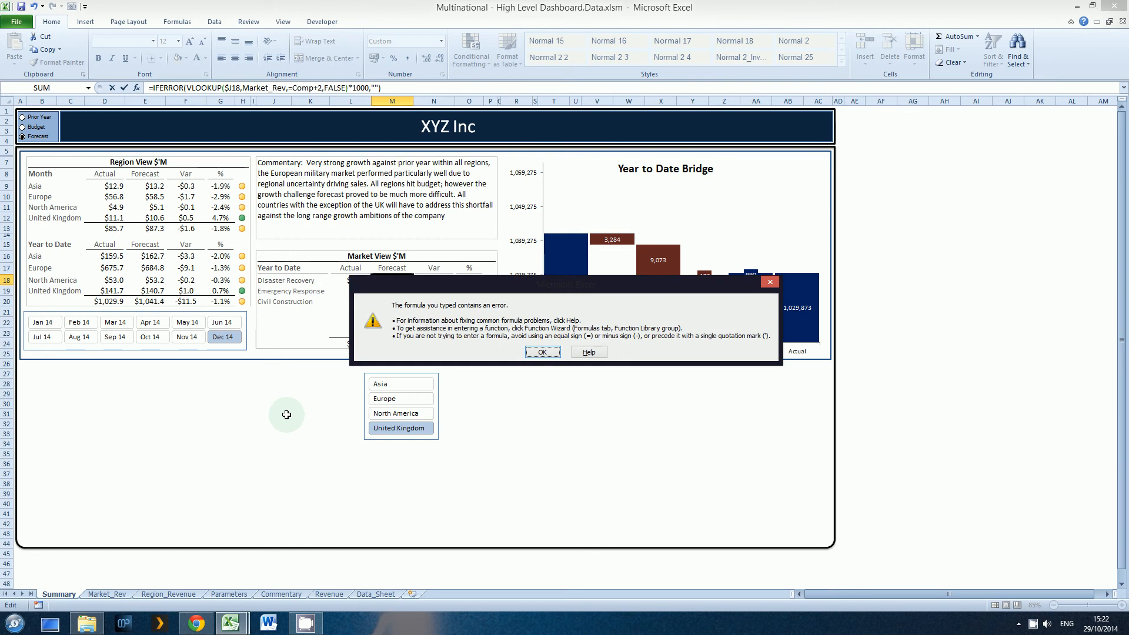
key("Return")
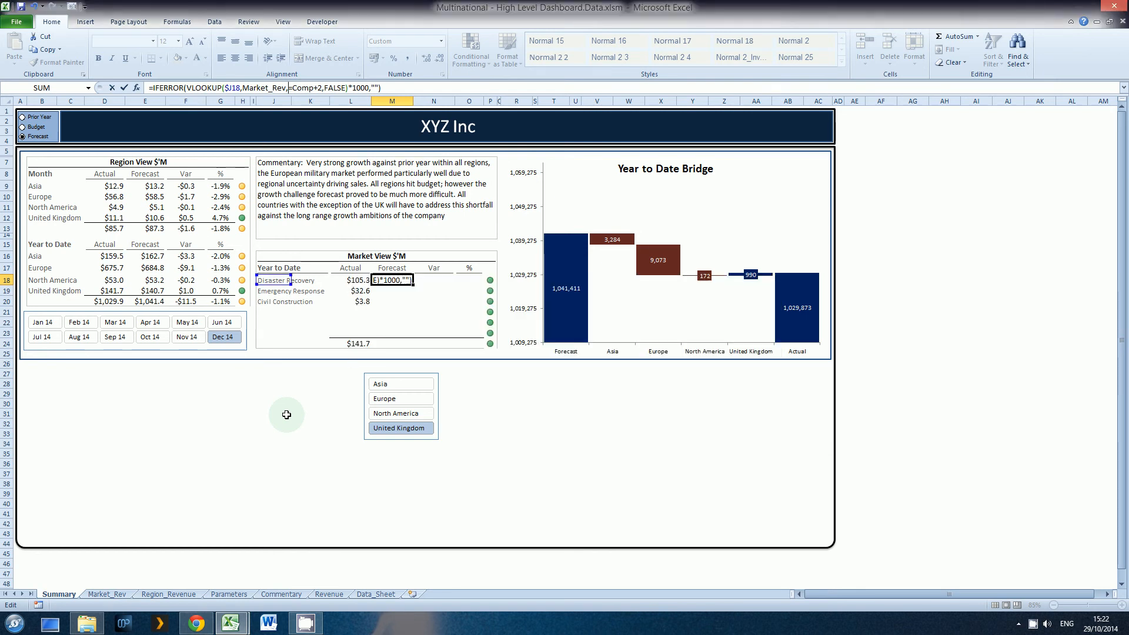
key("BackSpace")
key("Return")
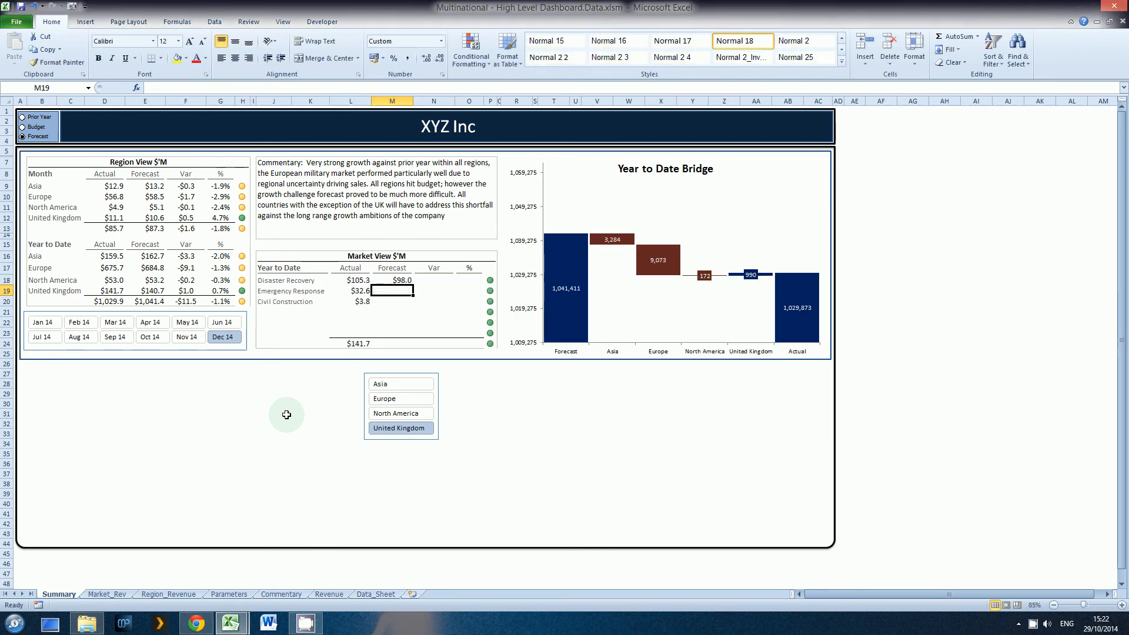
key("Up")
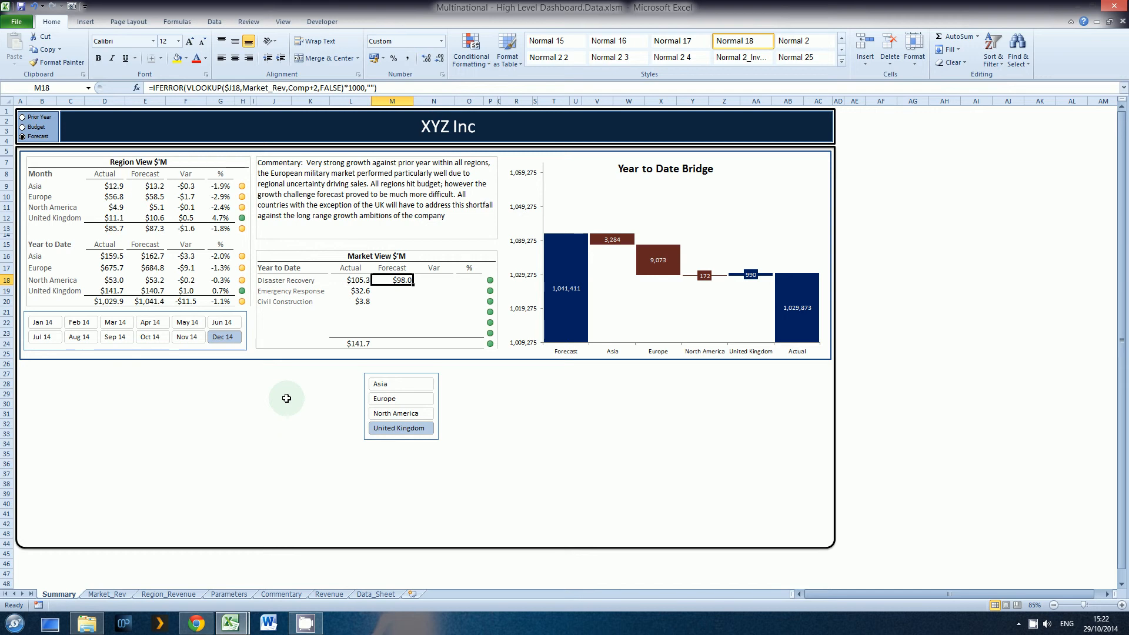
- Switch the comparison option to Prior Year and back to Forecast, checking M18 against the Market_Rev PivotTable each time
left_click(38, 118)
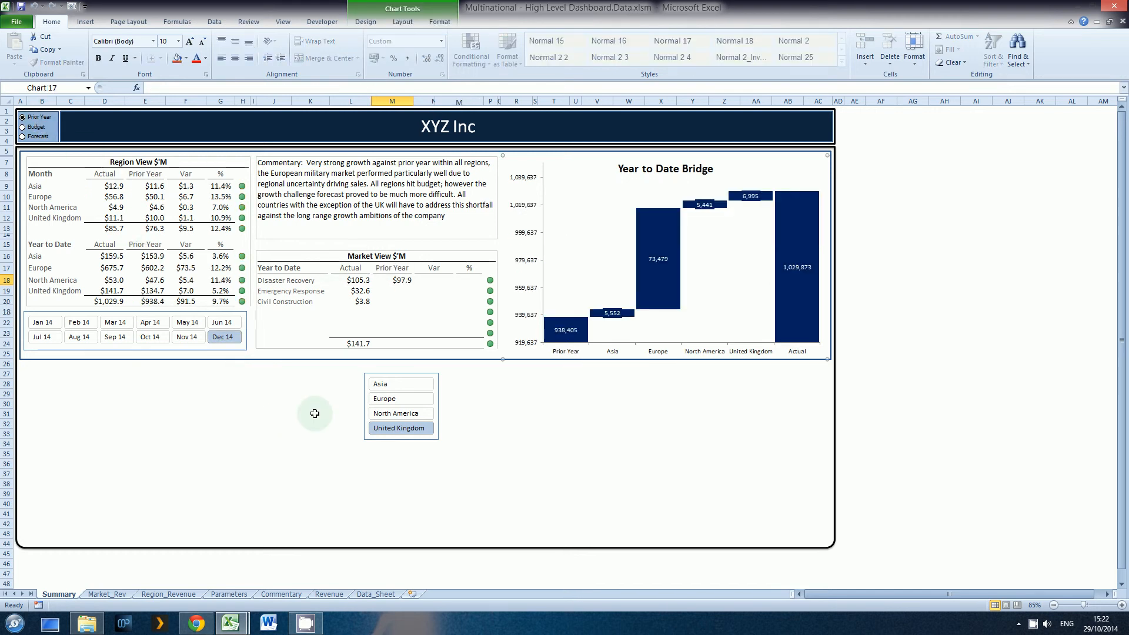
key("ctrl+Page_Down")
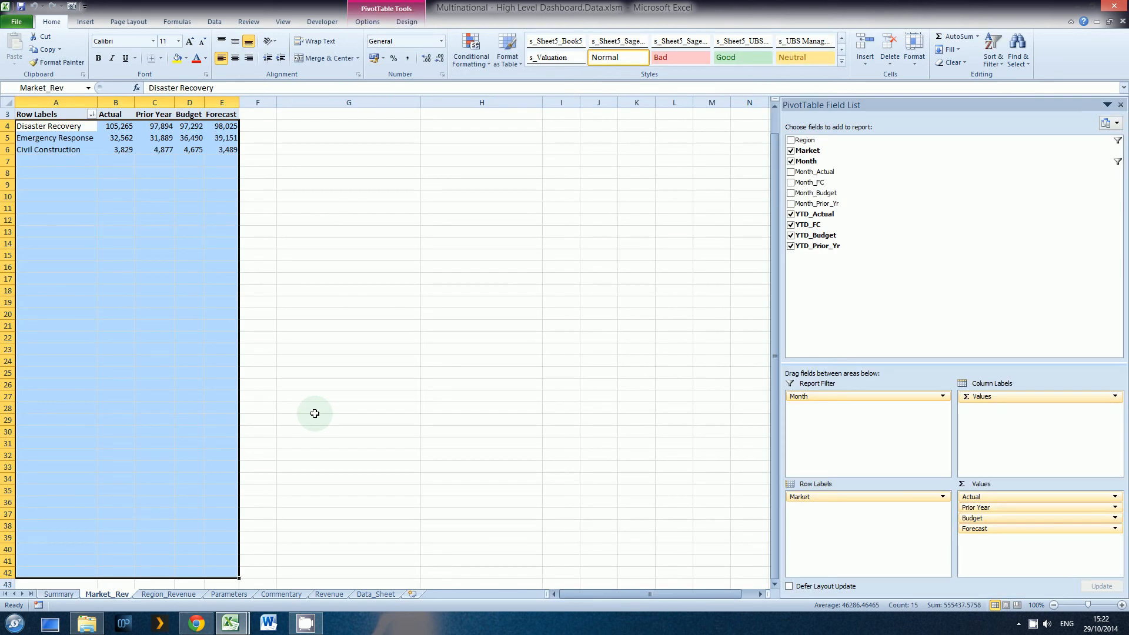
key("ctrl+Page_Up")
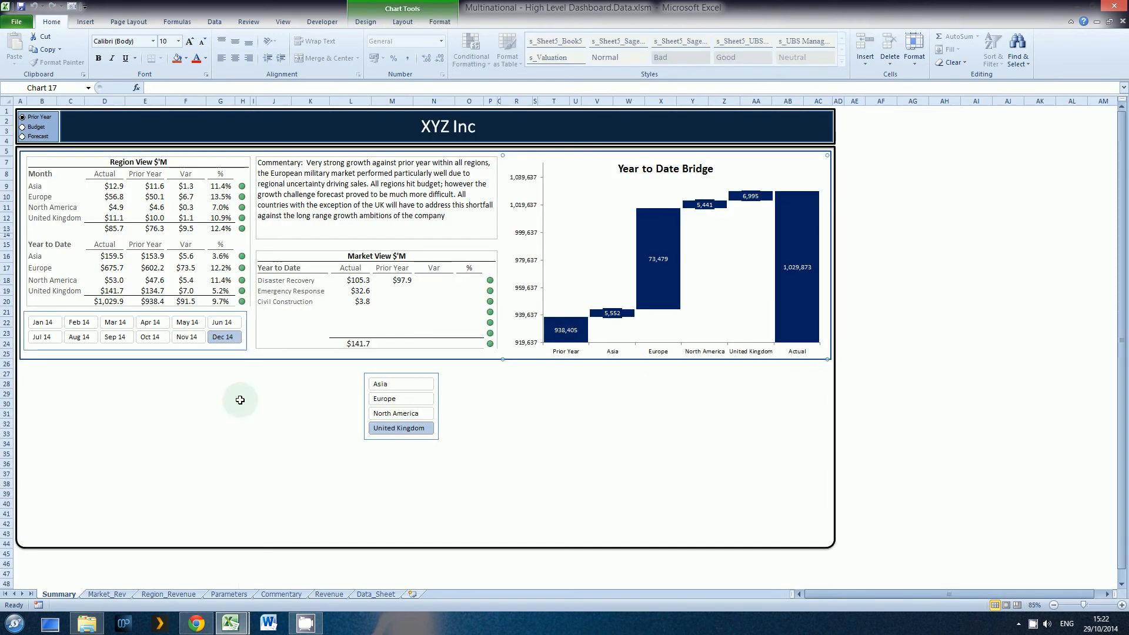
left_click(35, 138)
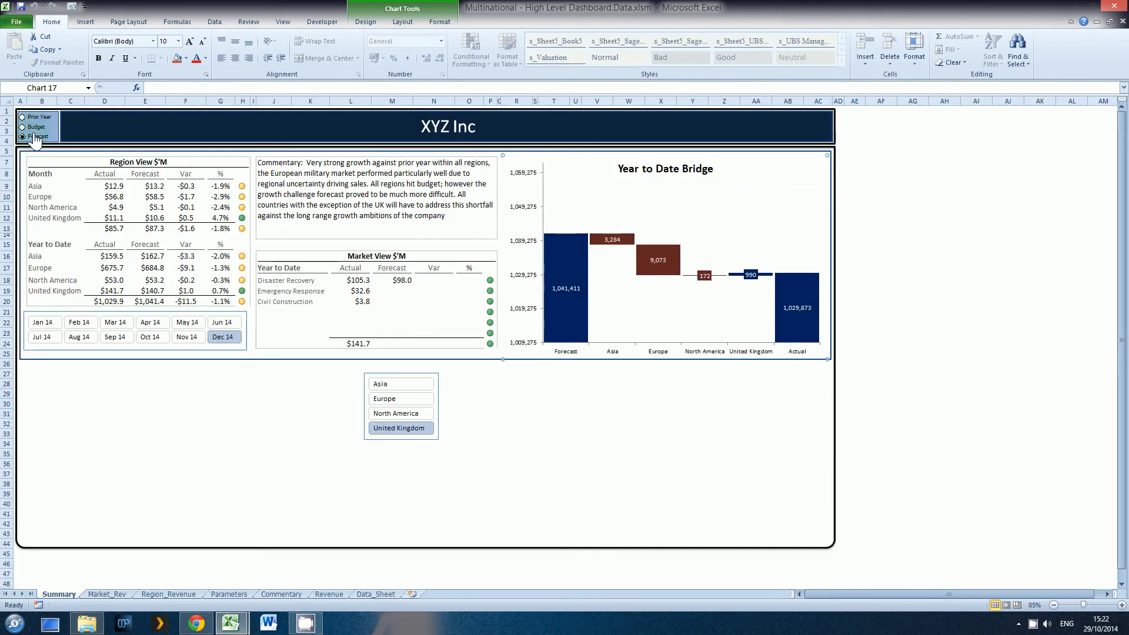
key("ctrl+Page_Down")
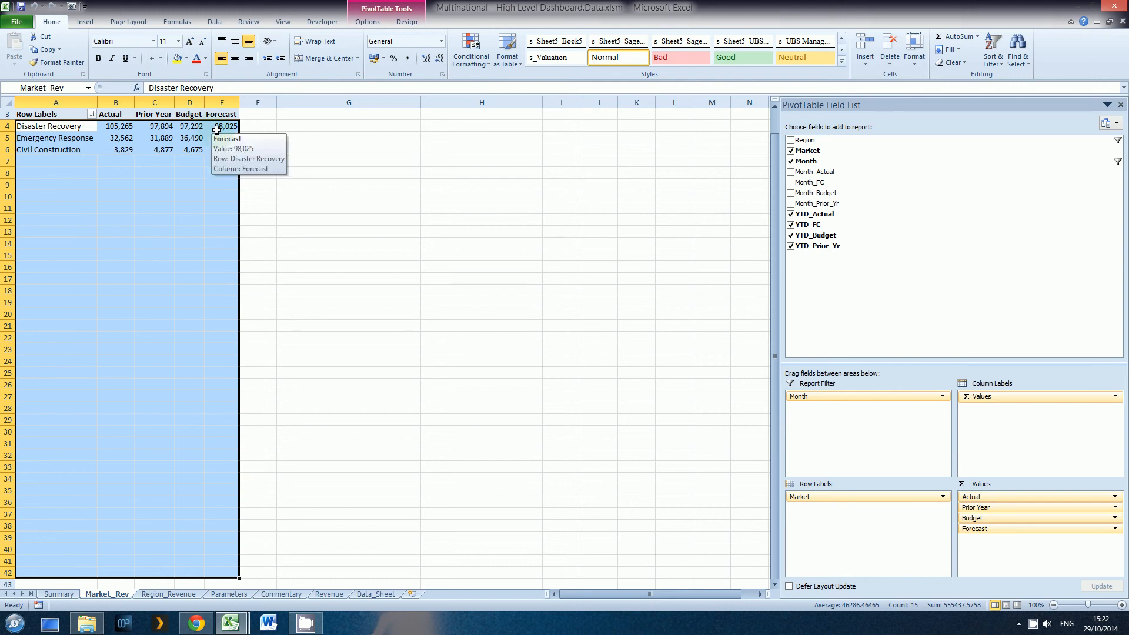
key("ctrl+Page_Up")
- Review the bridge options on the Parameters sheet, the Market_Rev columns and the formula behind the comparison heading in M17
left_click(400, 281)
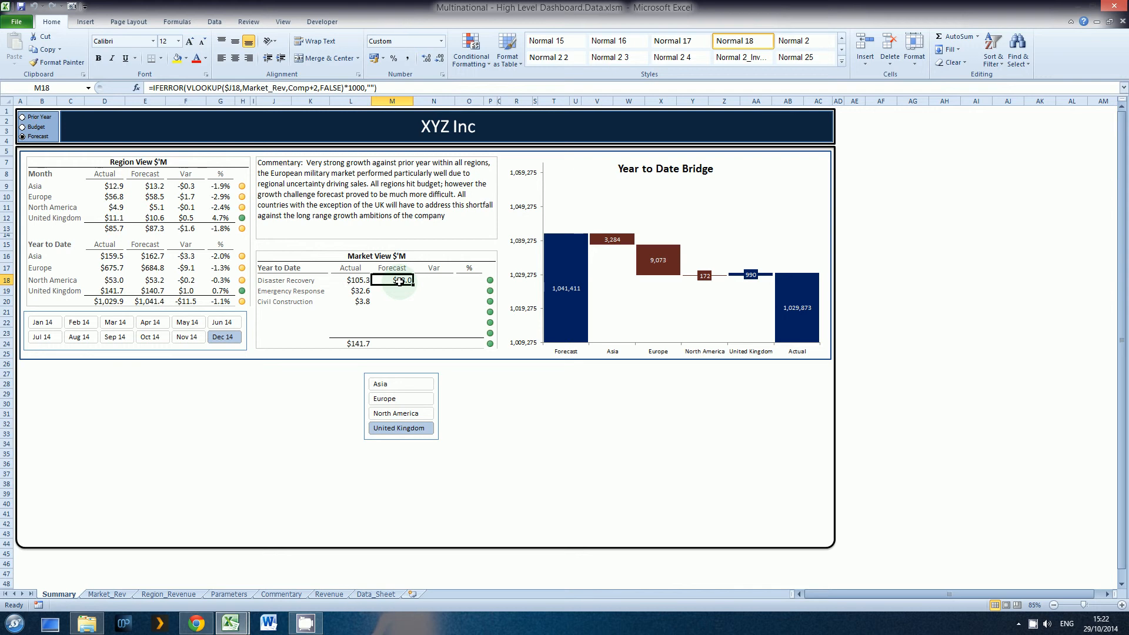
left_click(230, 595)
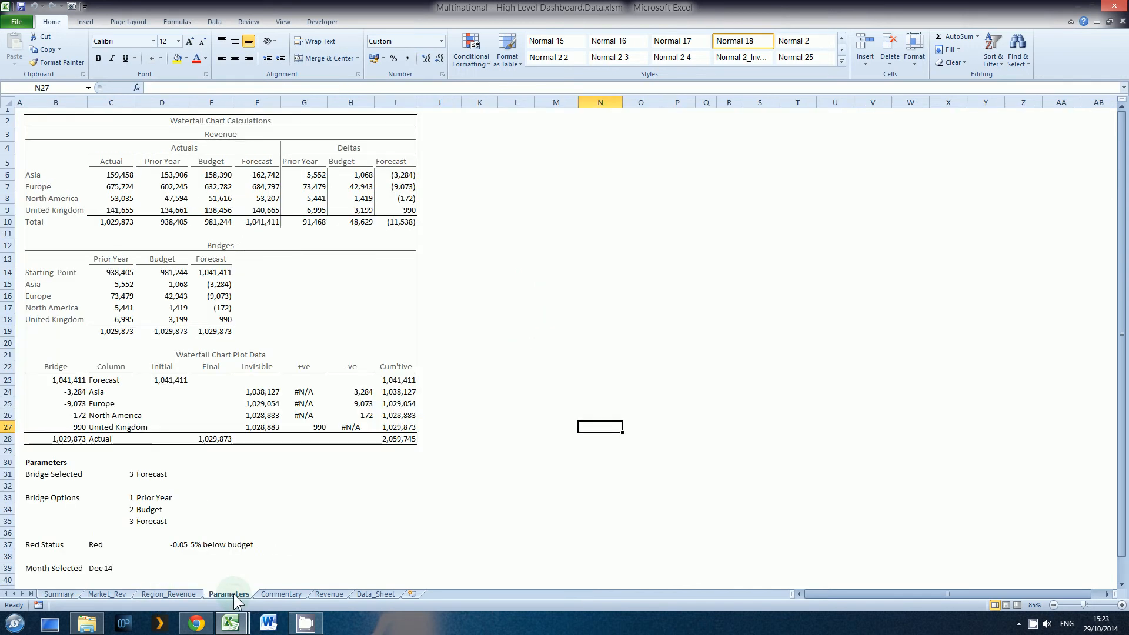
left_click(104, 593)
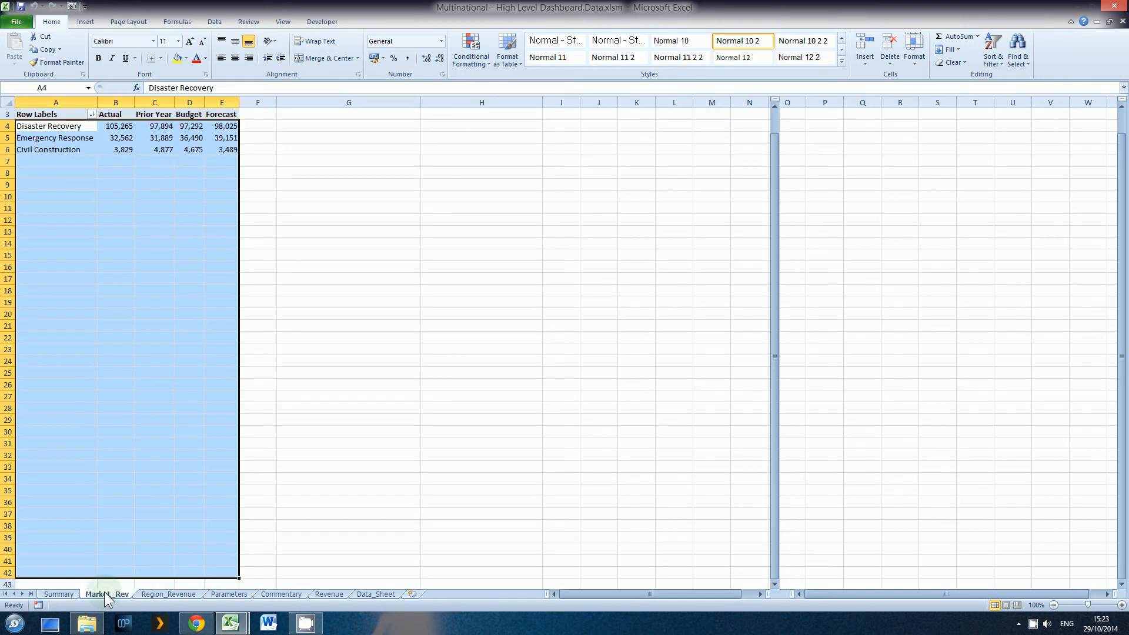
left_click(65, 593)
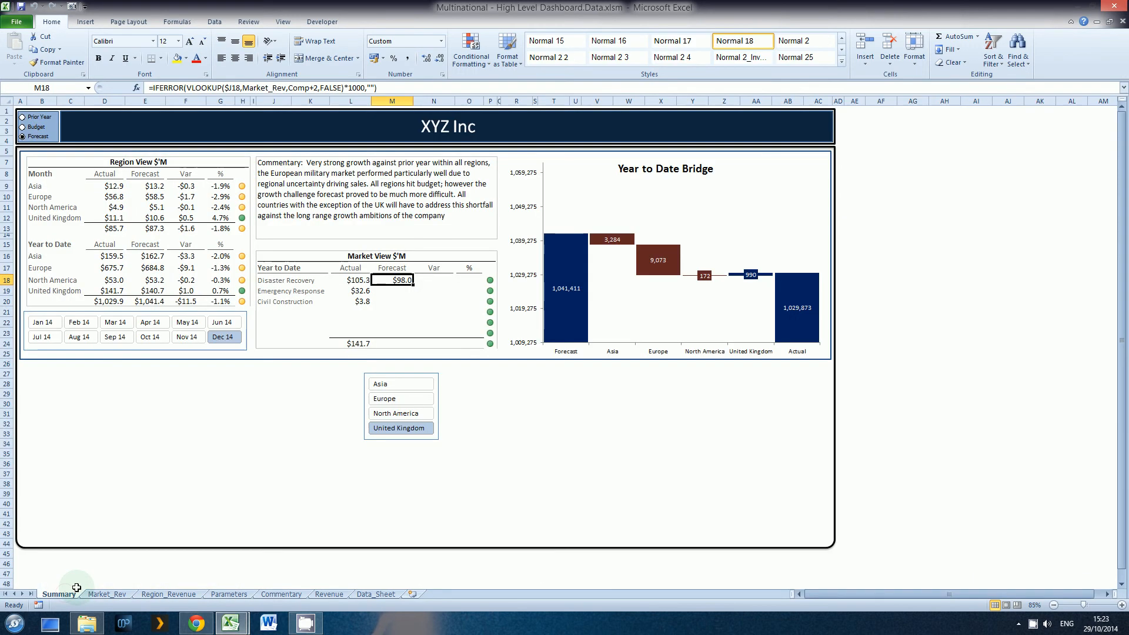
left_click(391, 278)
left_click(392, 268)
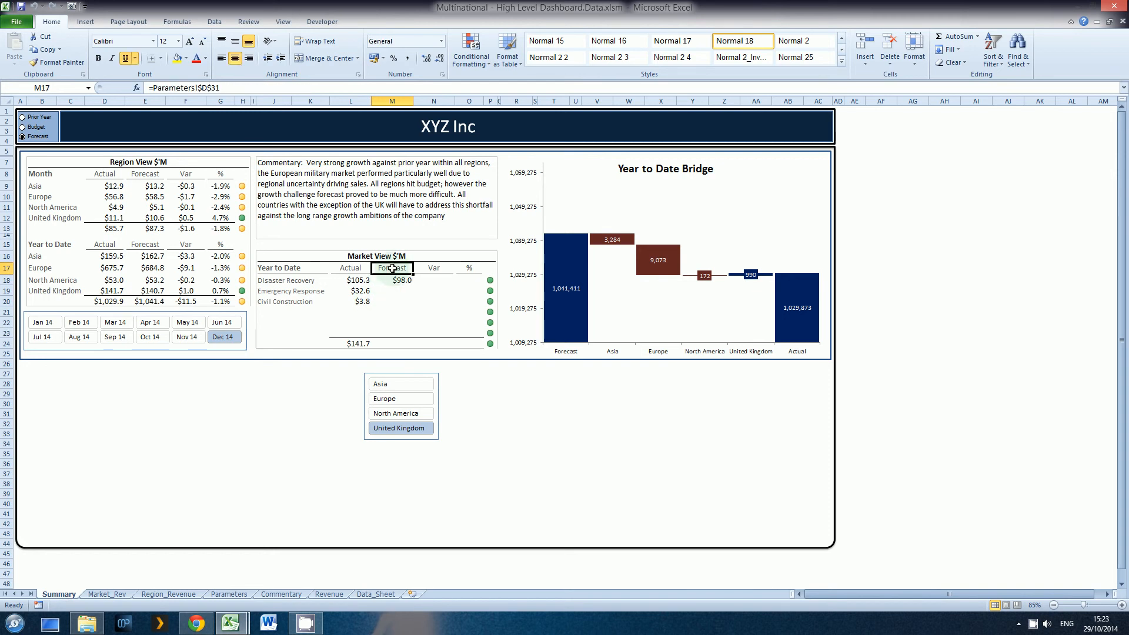
- Copy the comparison lookup formula from M18 down to M19:M23
left_click(393, 281)
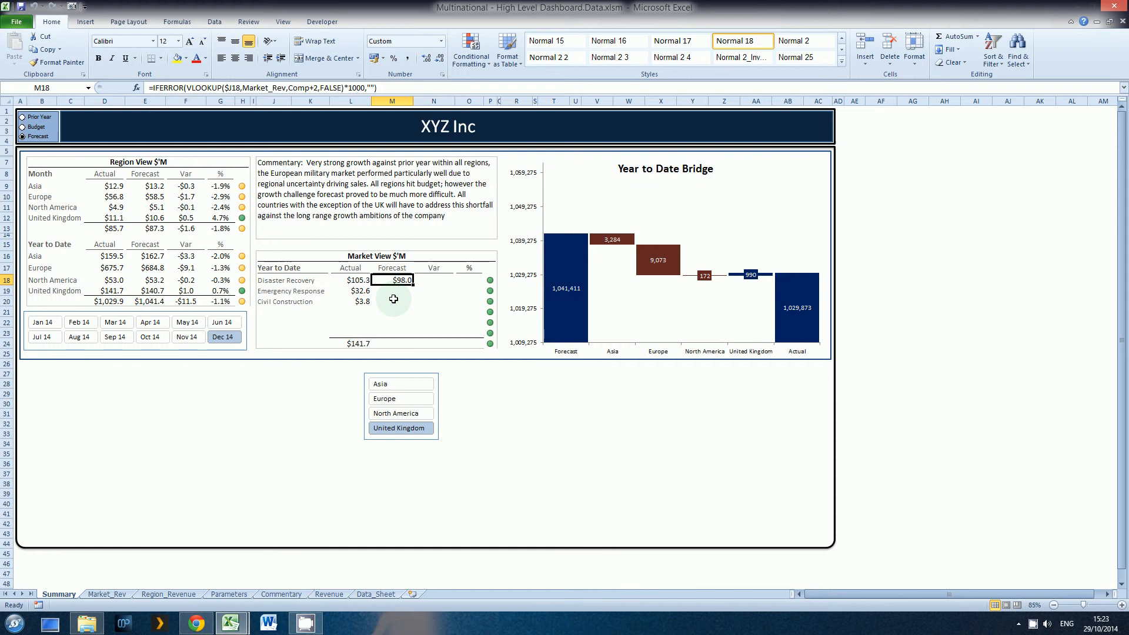
key("F2")
key("Escape")
key("Down")
key("shift+Down")
key("shift+Down")
key("shift+Down")
key("shift+Down")
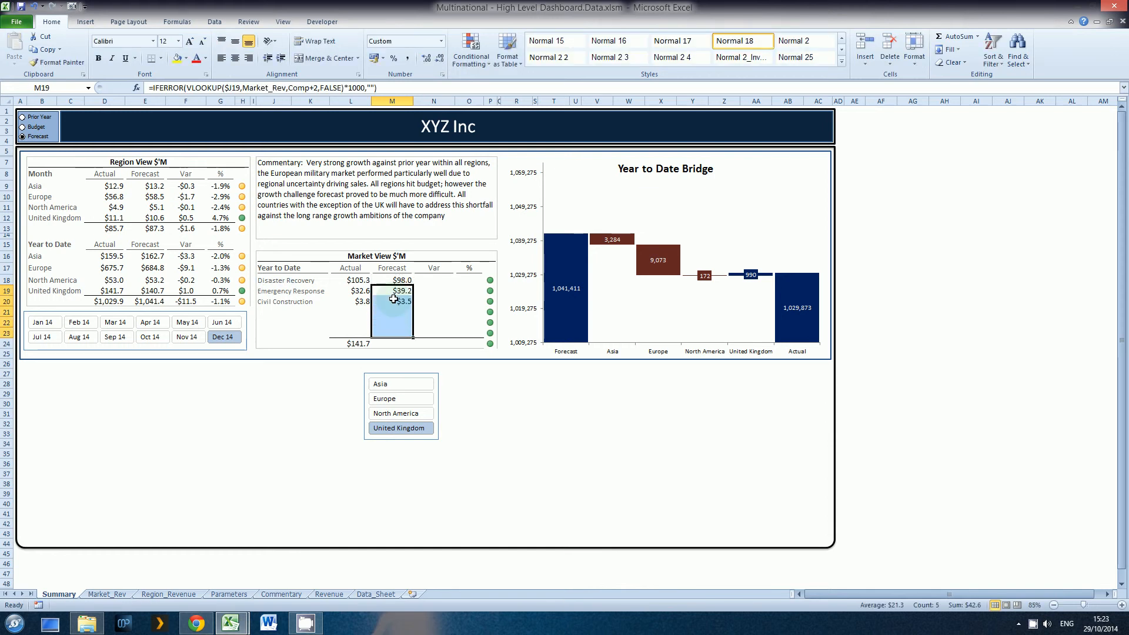
- Total the Forecast column in M24 with =SUM(M18:M23)
key("Down")
key("Down")
key("Down")
key("Down")
key("Down")
key("alt+equal")
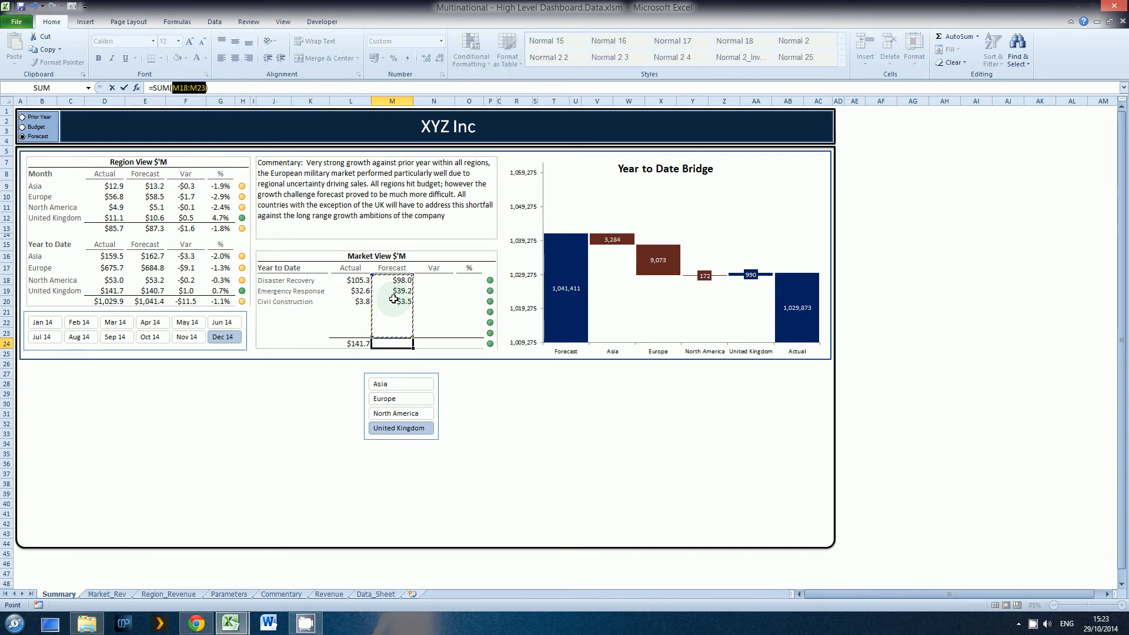
key("Return")
- Enter =IFERROR(L18-M18,"") as the Var formula in N18, after checking the same cell in the finished dashboard workbook
key("Up")
key("Up")
key("Up")
key("Up")
key("Up")
key("Up")
key("Up")
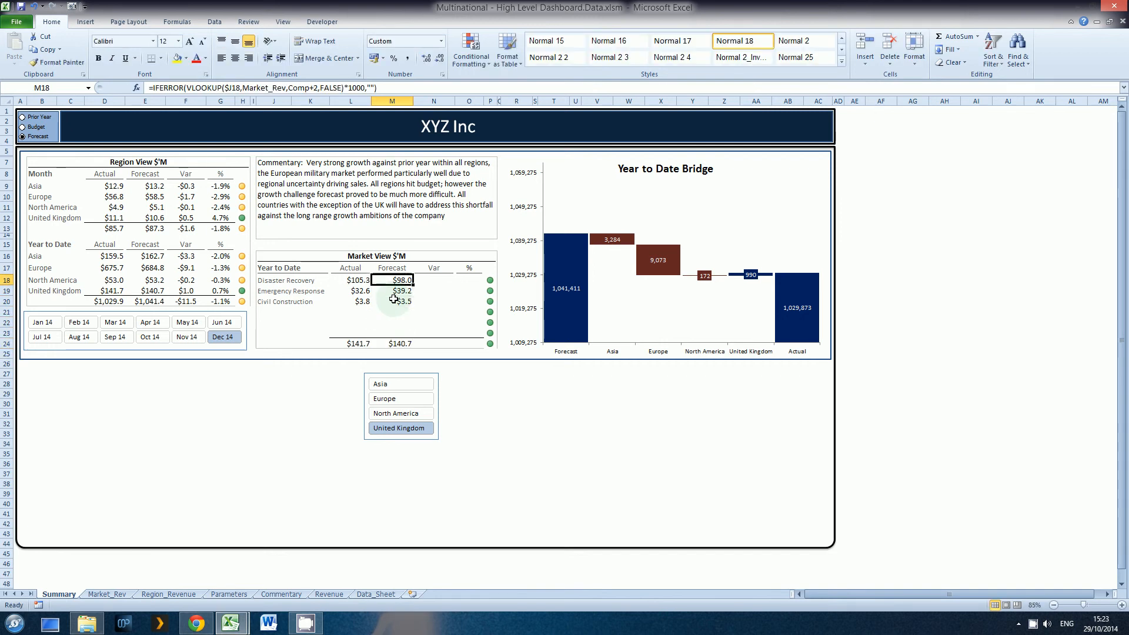
key("Right")
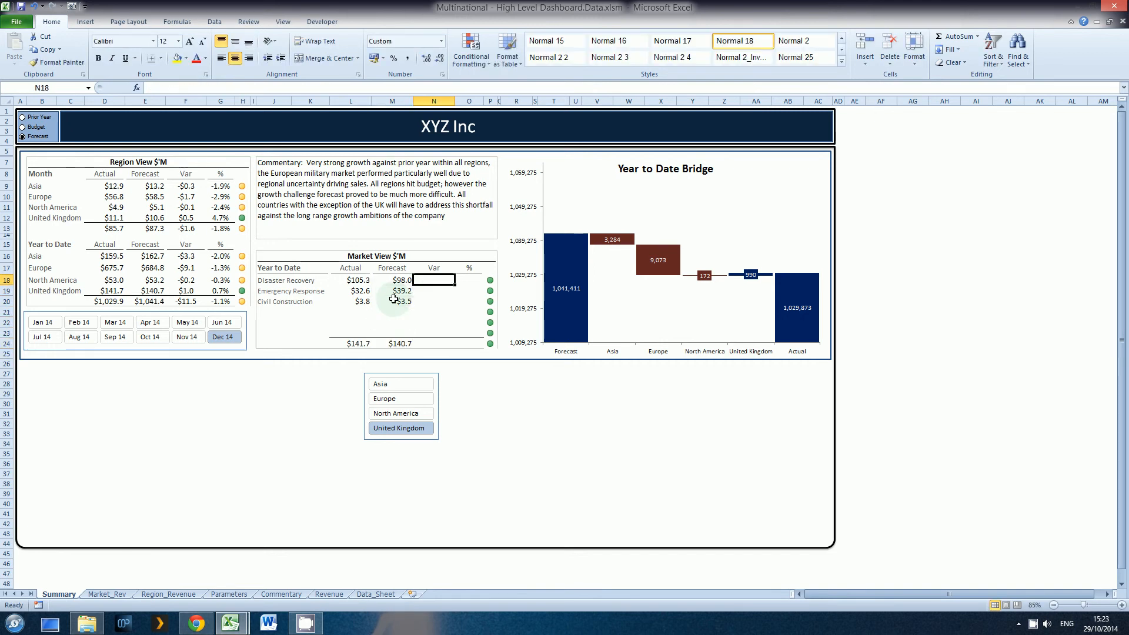
key("alt+Tab")
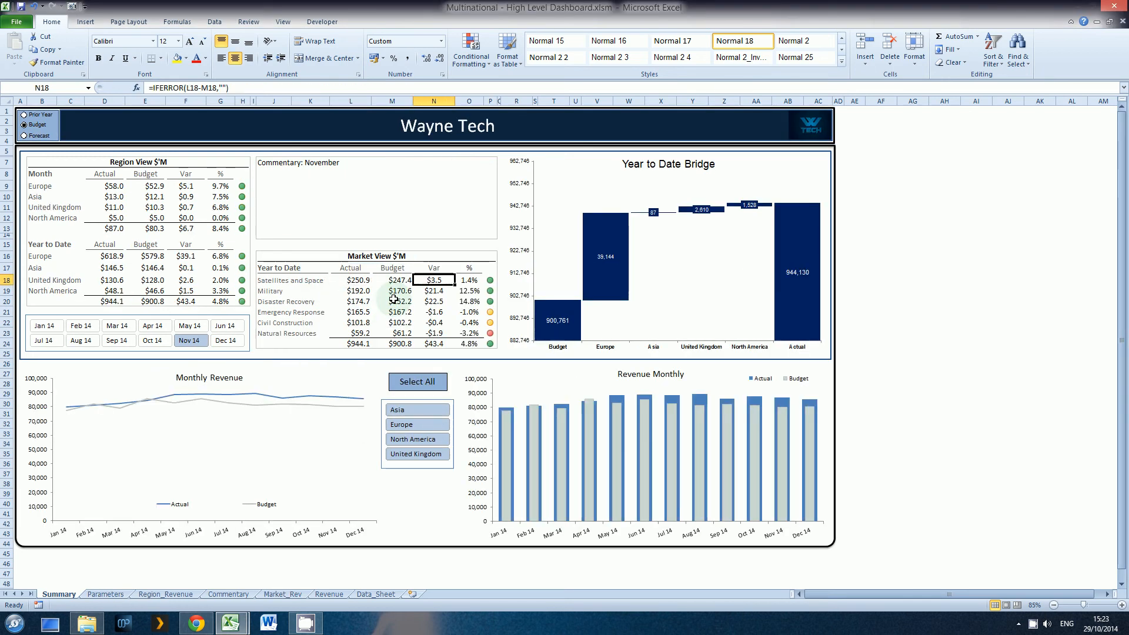
key("alt+Tab")
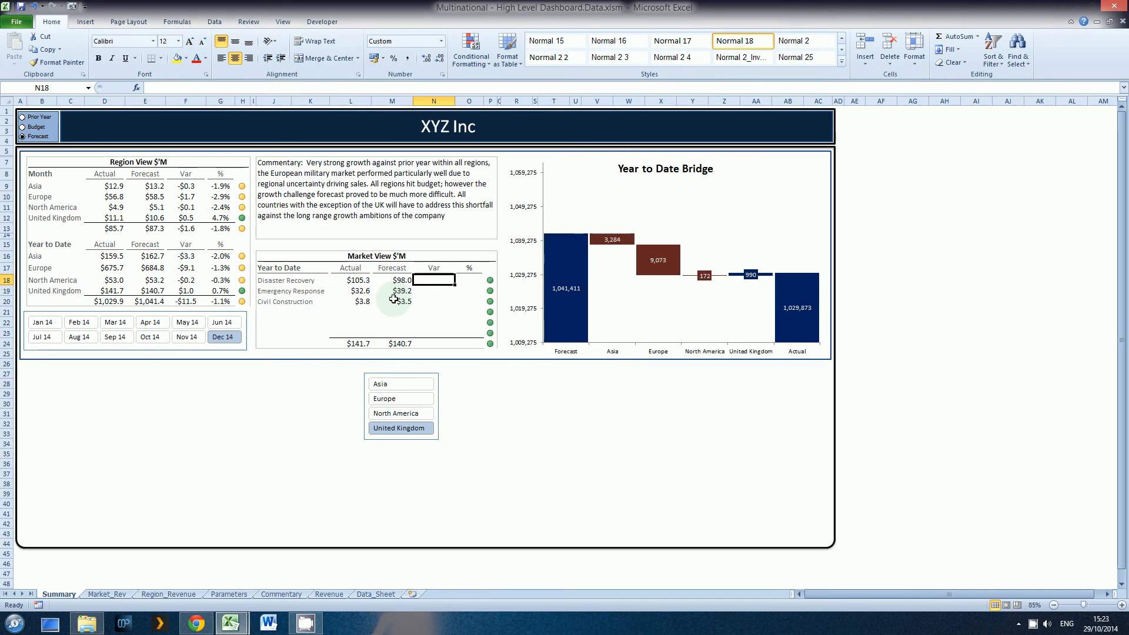
type("=")
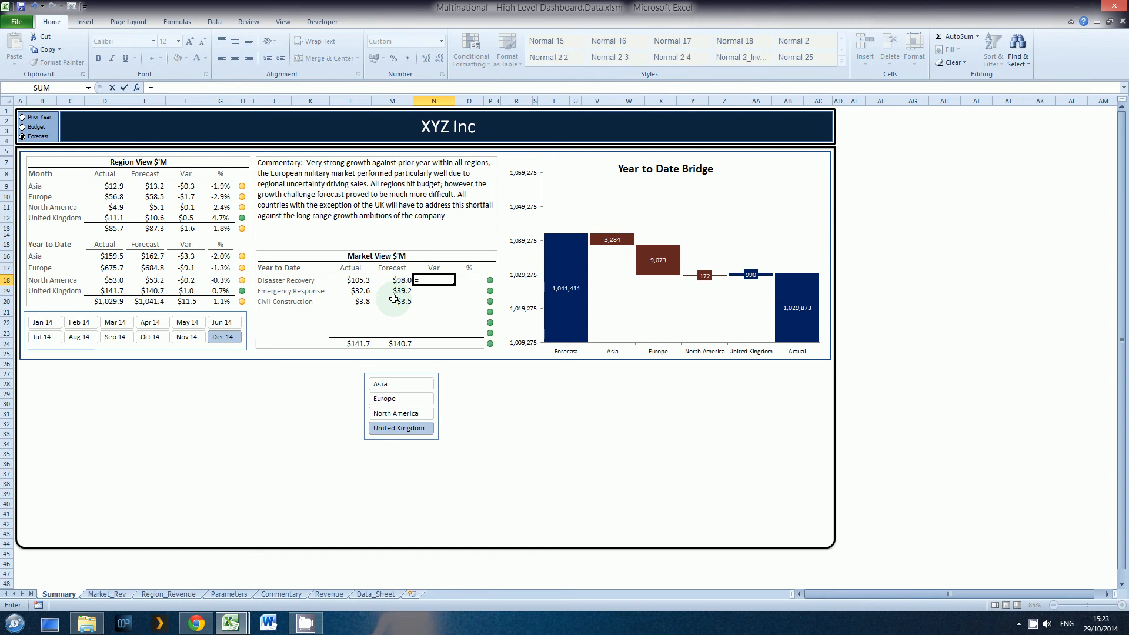
type("IFERROR(")
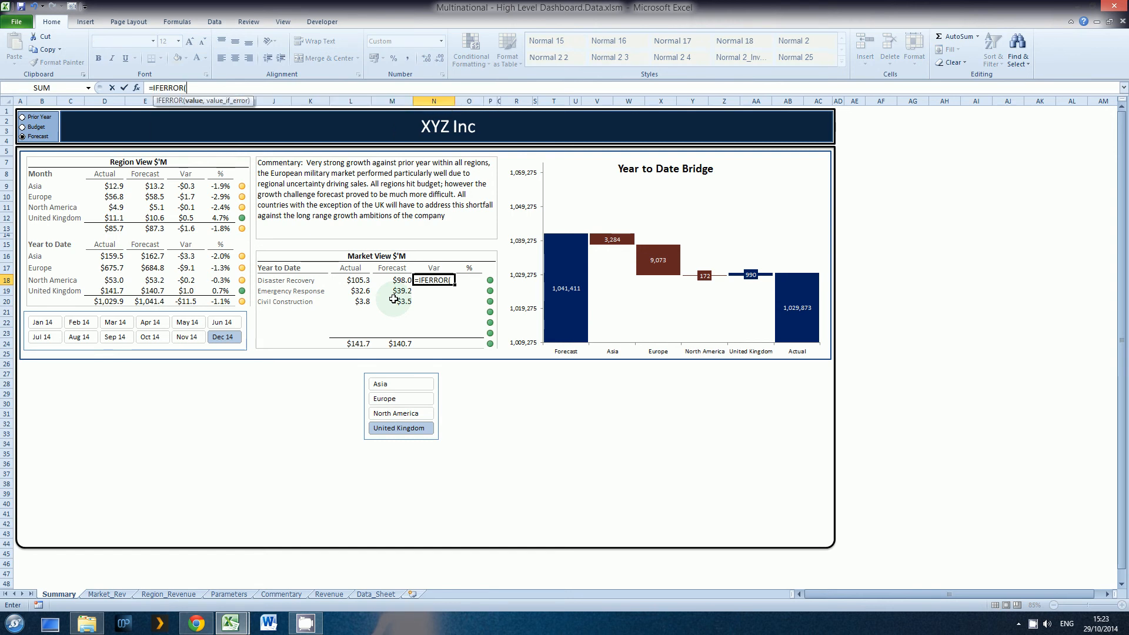
left_click(362, 280)
type("-")
left_click(393, 280)
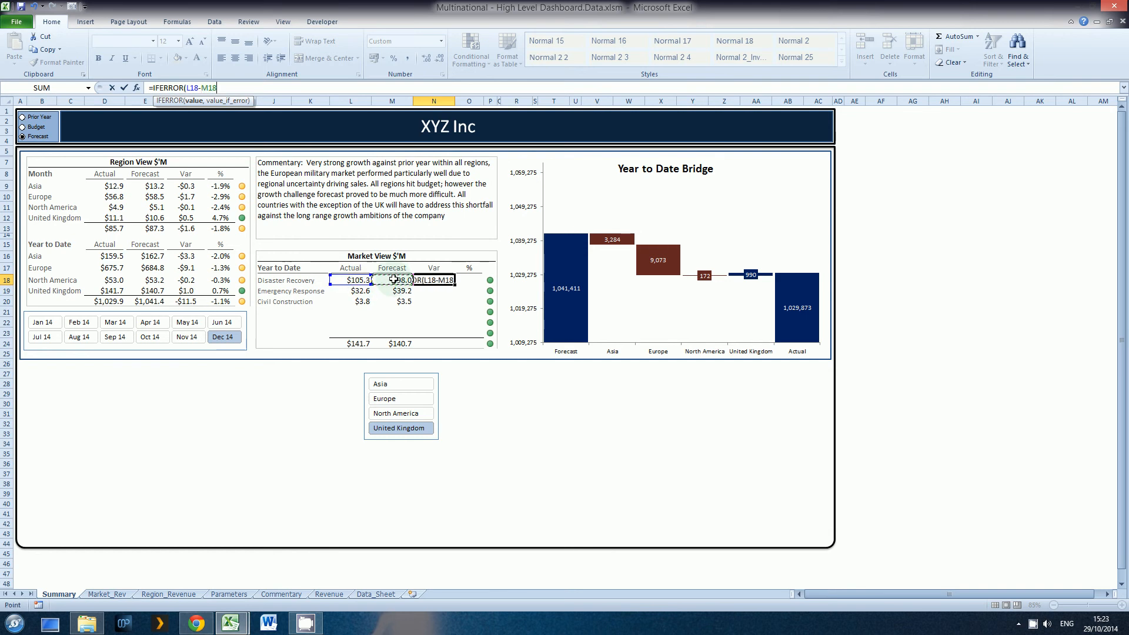
type(",\"\")")
key("ctrl+Return")
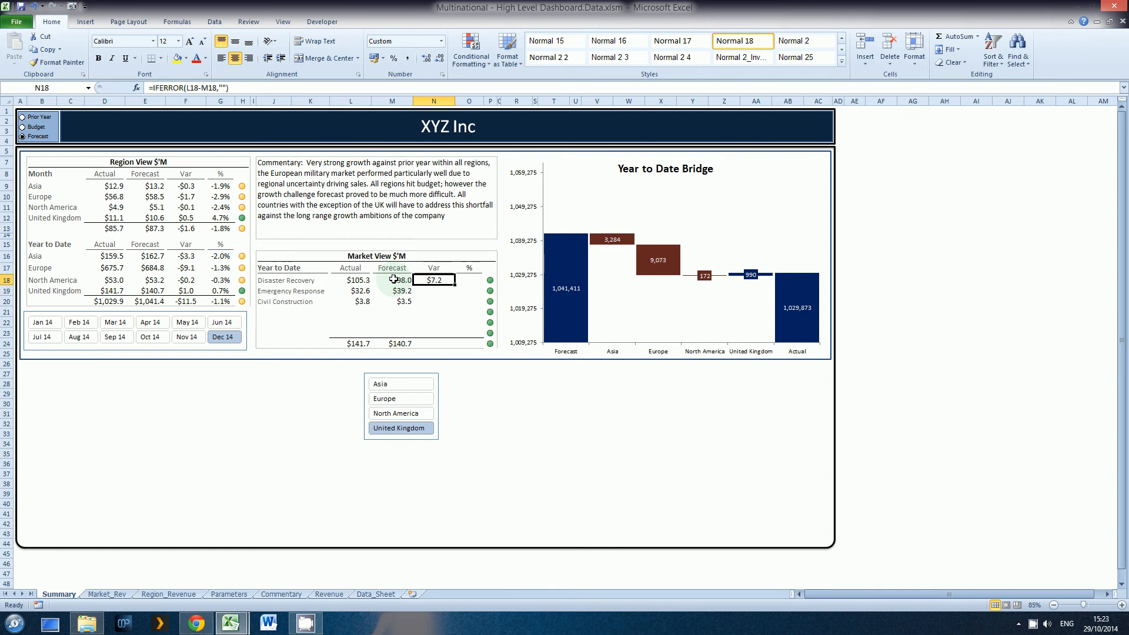
- Copy the Var formula from N18 down to N19:N23
key("ctrl+c")
key("shift+Down")
key("shift+Down")
key("shift+Down")
key("shift+Down")
key("shift+Down")
key("Return")
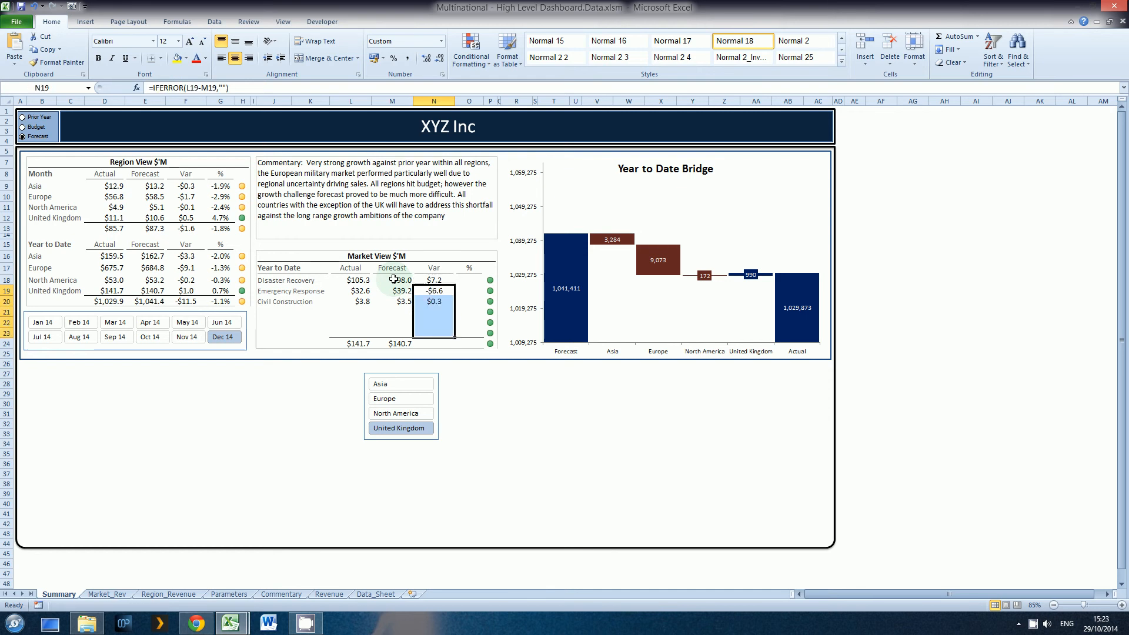
- Copy the SUM total from M24 into N24 to total the Var column
key("Down")
key("Down")
key("Down")
key("Down")
key("Down")
key("Down")
key("Down")
key("Left")
key("Up")
key("Up")
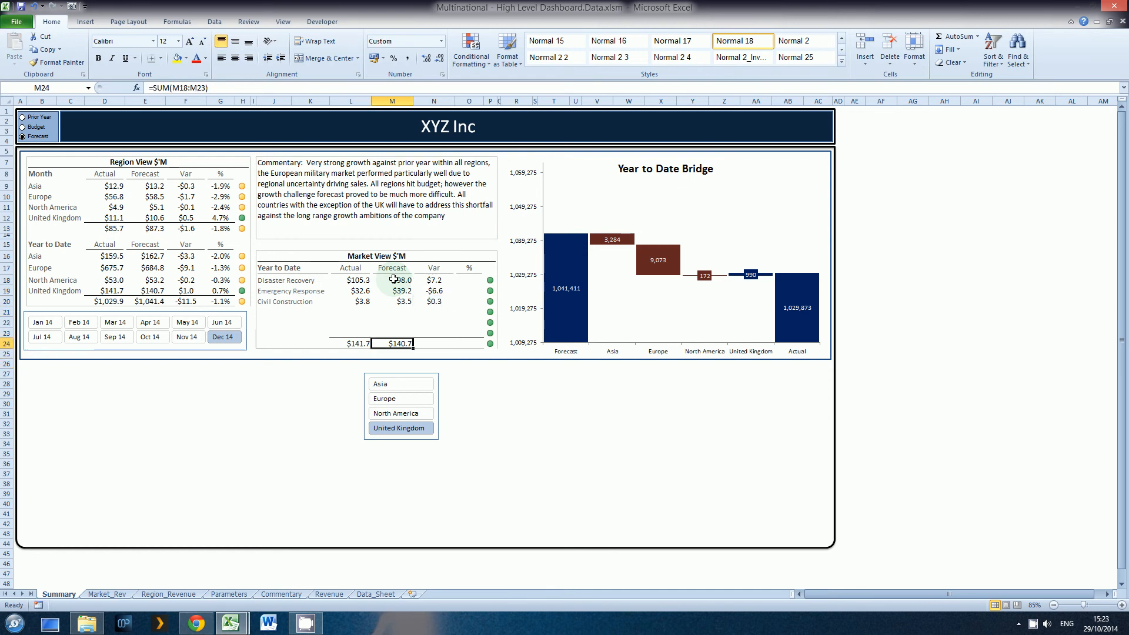
key("ctrl+c")
key("Right")
key("Return")
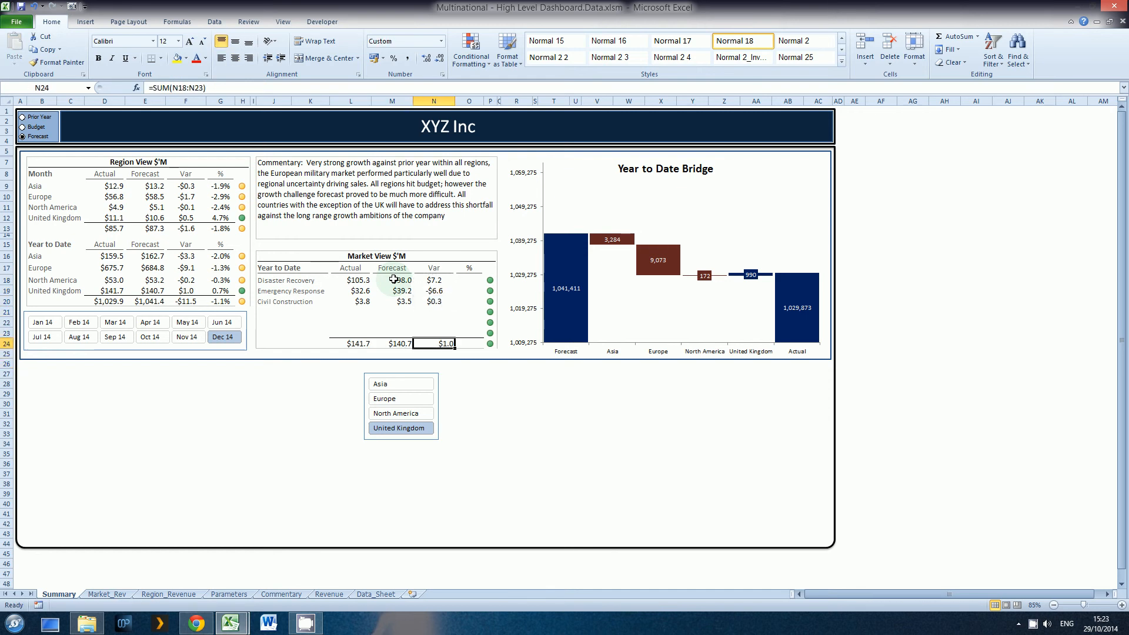
- Select all four regions in the region slicer and remove the centre alignment from the Var figures in N18:N24
left_click(396, 383, "shift")
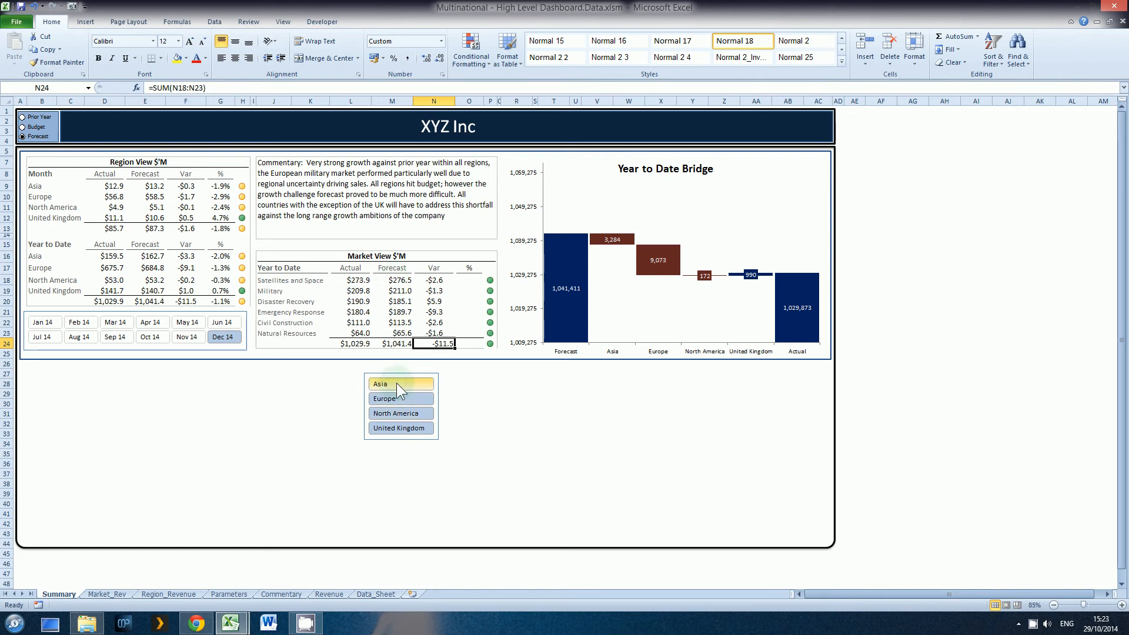
left_click(438, 281)
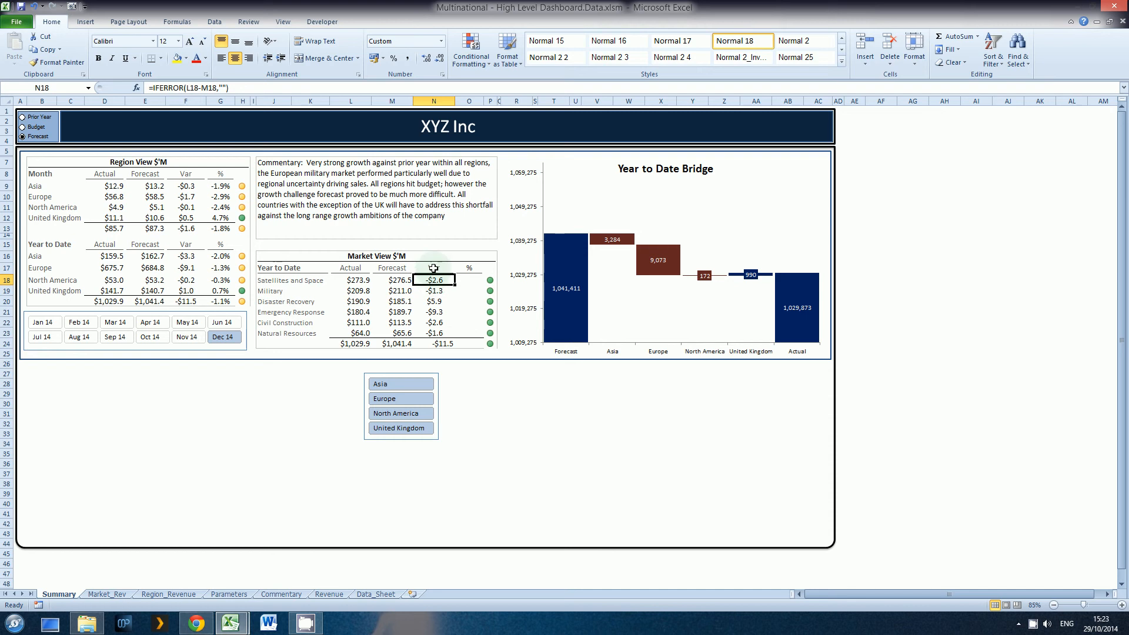
left_click(433, 268)
left_click_drag(434, 280, 434, 342)
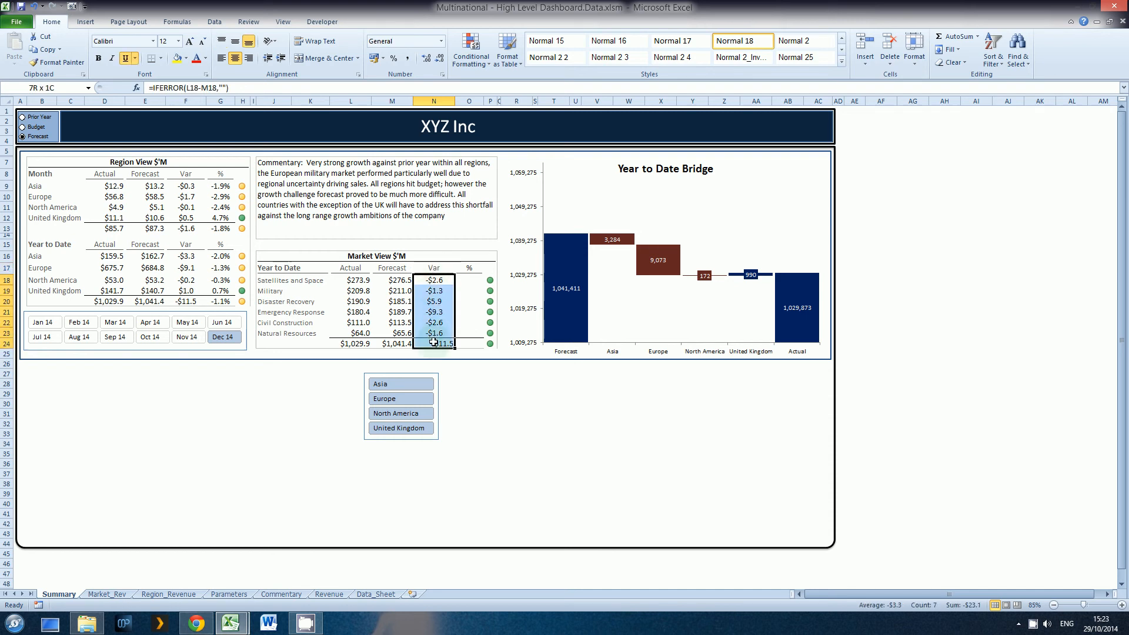
left_click(235, 59)
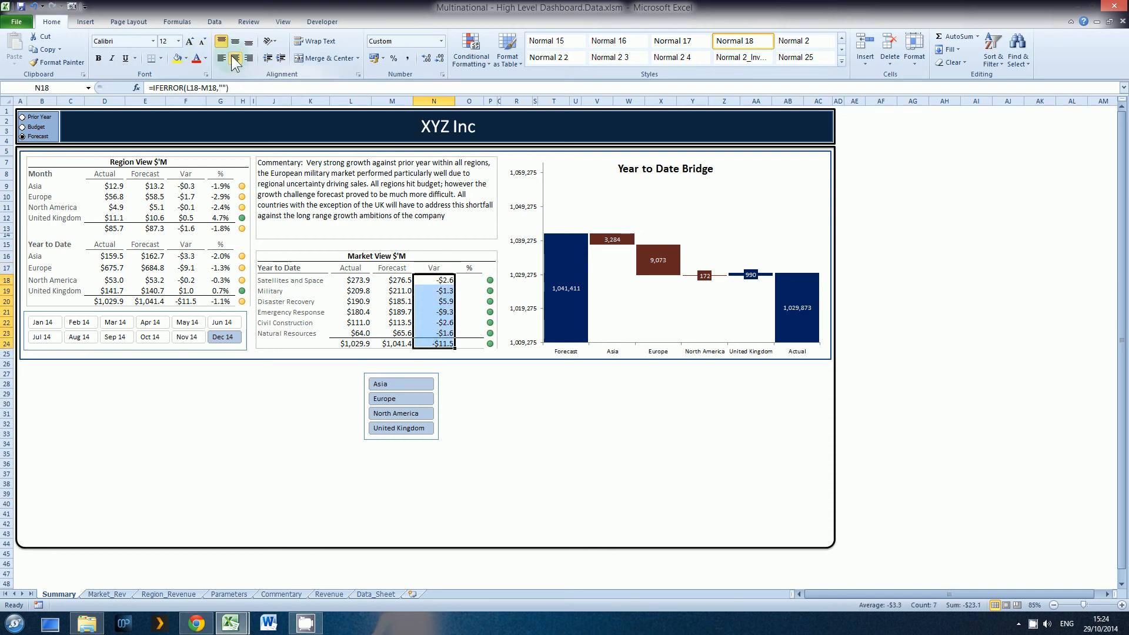
- Switch the comparison option to Prior Year and try entering =IFERROR(N18,M18,"") as the % formula in O18
left_click(468, 281)
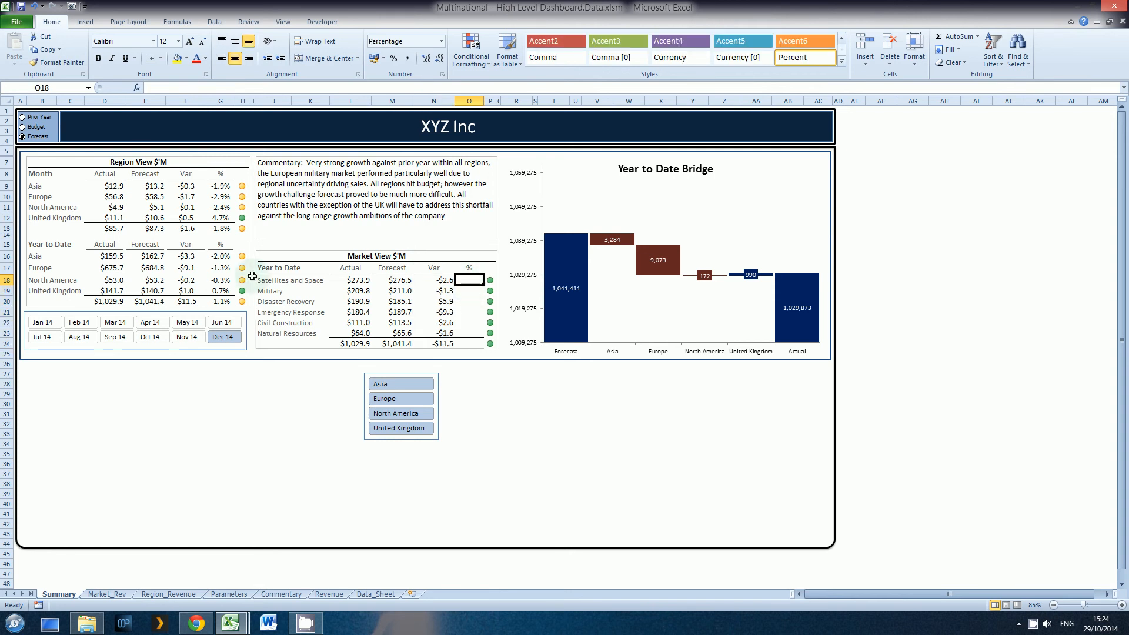
left_click(39, 122)
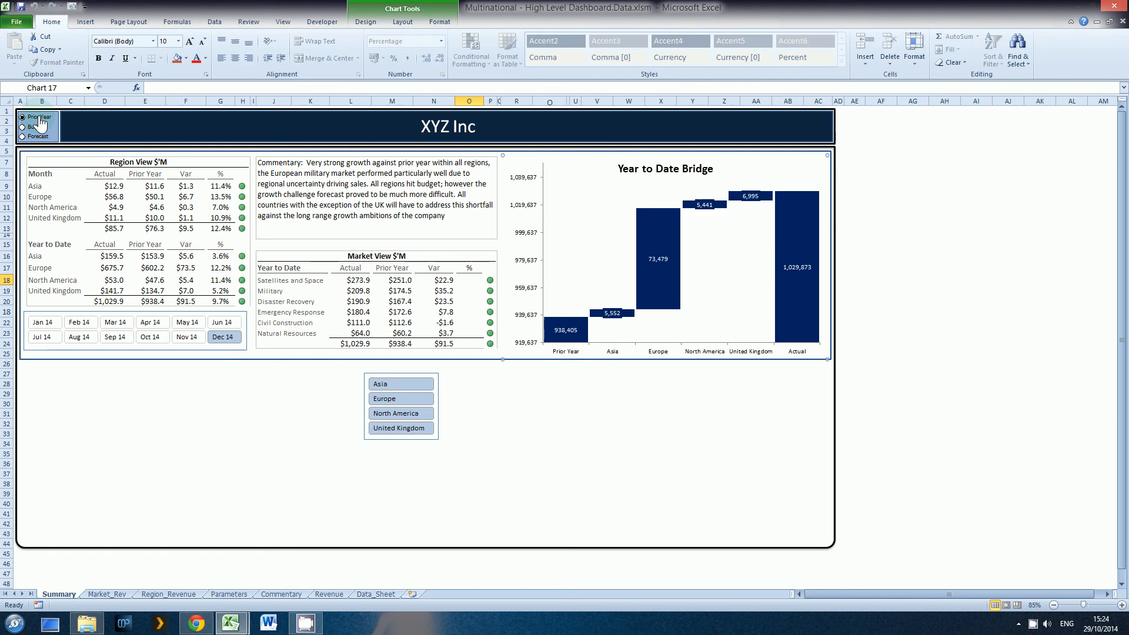
left_click(467, 284)
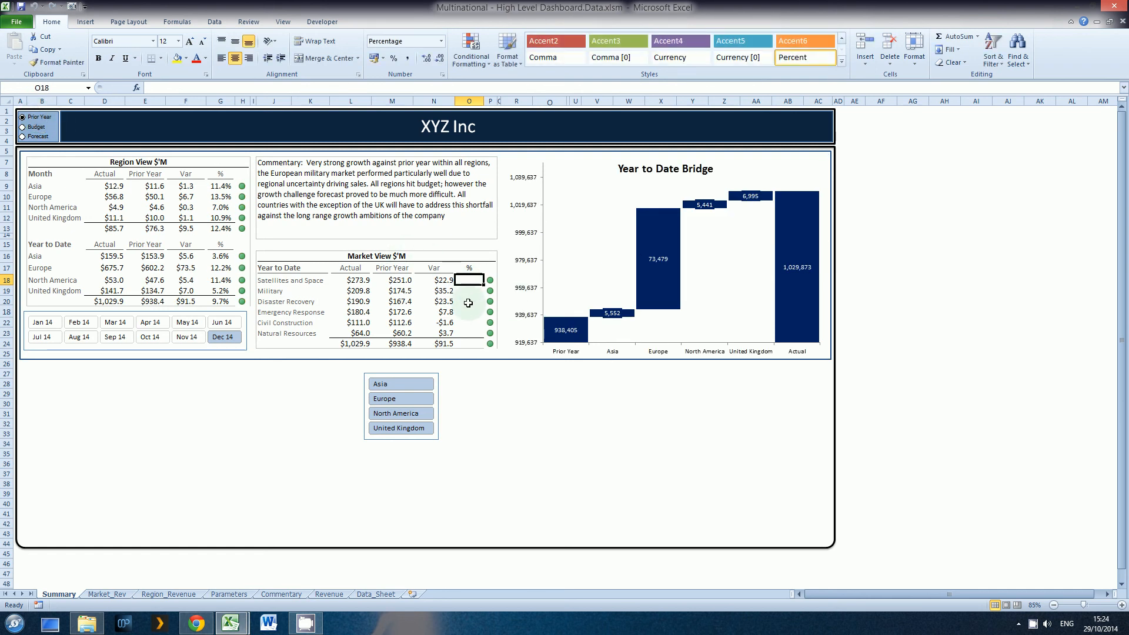
type("=IFERROR(")
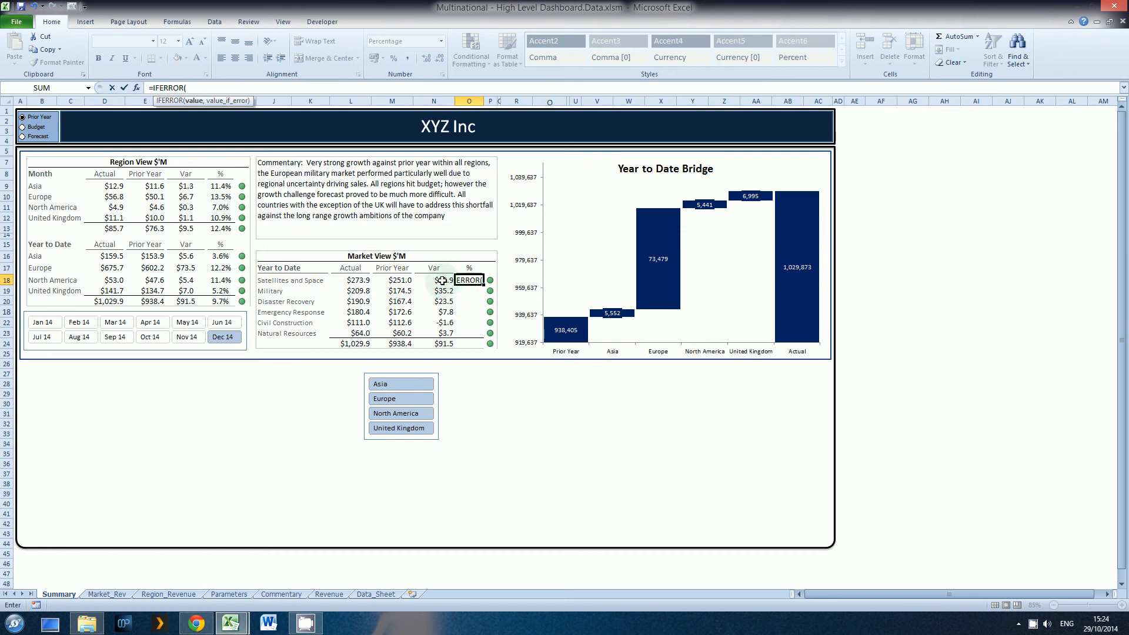
left_click(442, 281)
type(",")
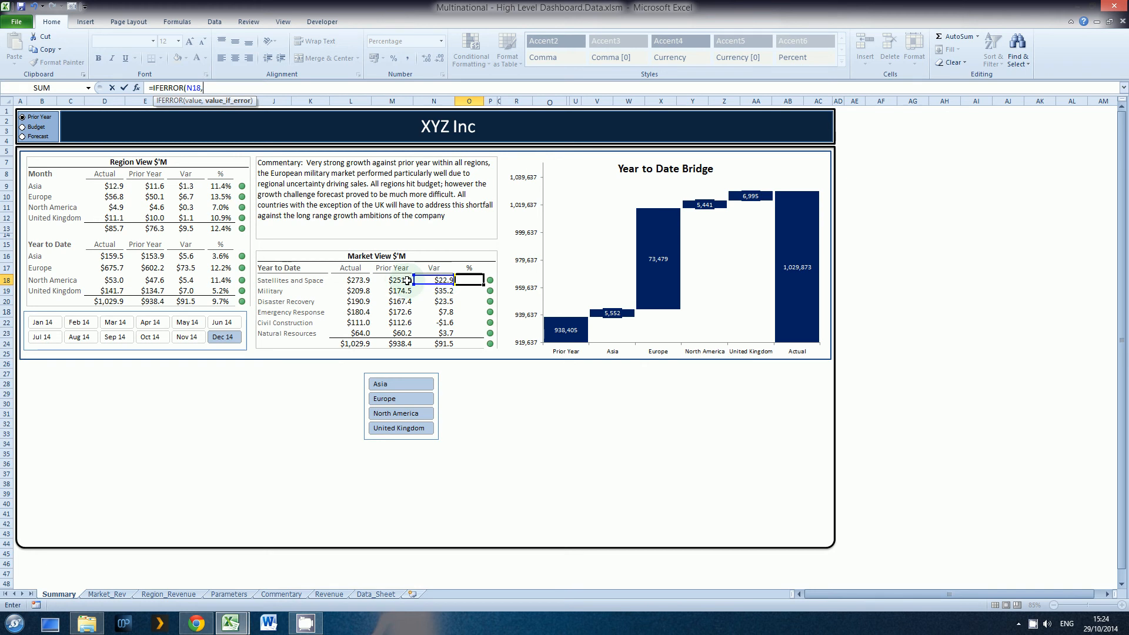
left_click(397, 281)
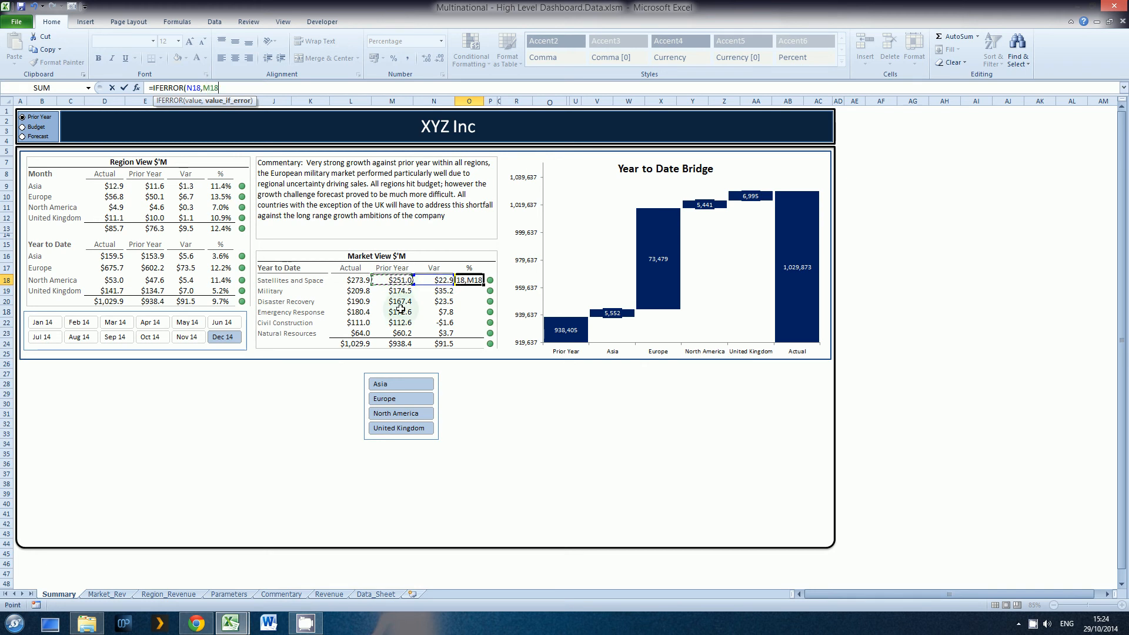
type(",\"\")")
key("Return")
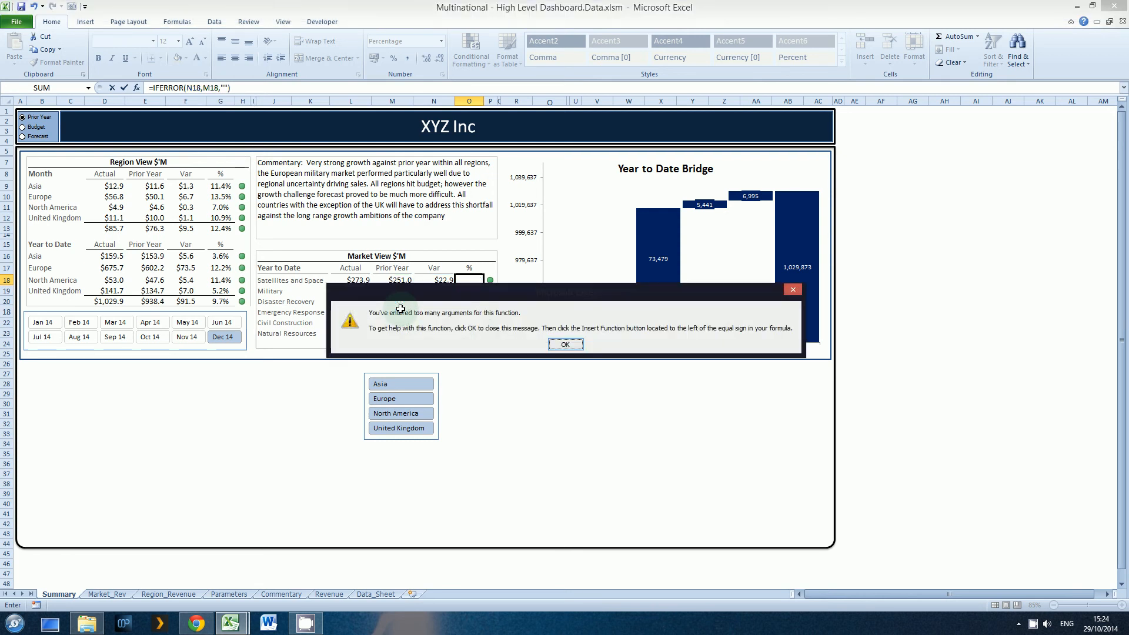
key("Return")
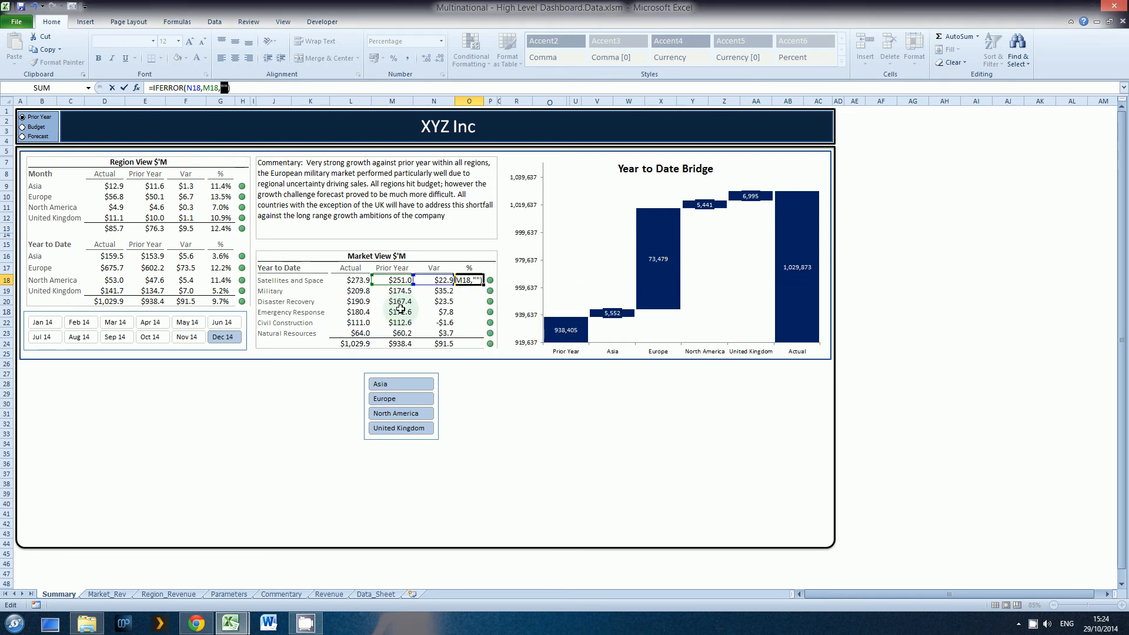
- Correct the % formula in O18 to =IFERROR(N18/M18,"")
key("BackSpace")
type("N")
key("BackSpace")
key("F2")
key("Left")
key("Left")
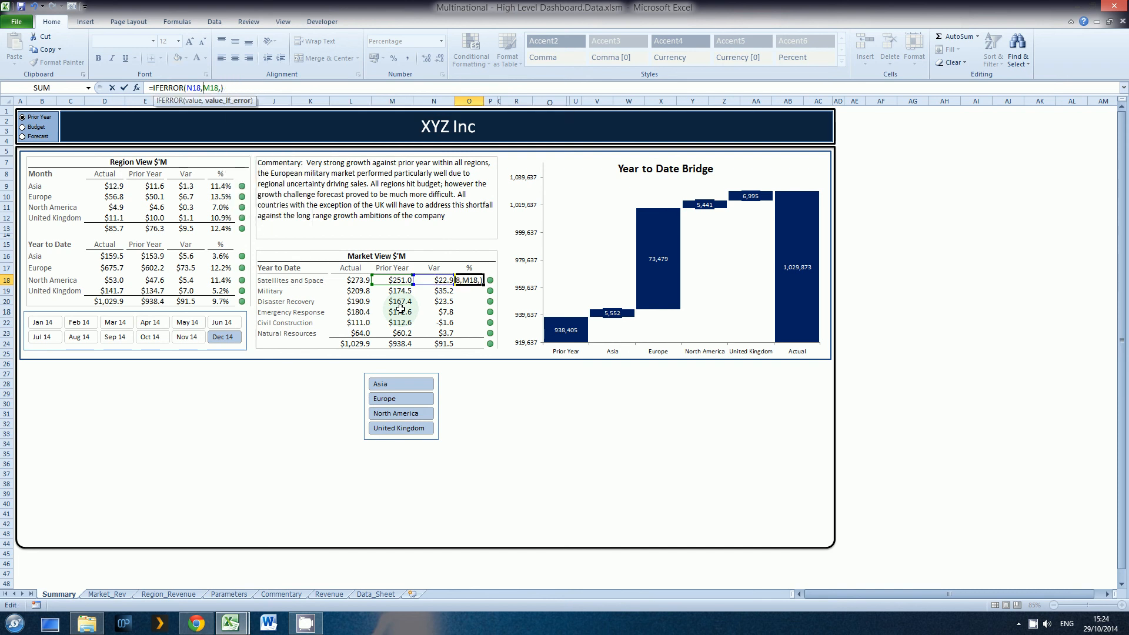
key("BackSpace")
type("/")
key("Right")
key("Right")
key("Right")
key("Left")
key("Right")
type("\"\"")
key("Return")
- Copy the % formula from O18 into O19:O24, pasting formulas only
key("Up")
key("ctrl+c")
key("Down")
key("shift+Down")
key("shift+Down")
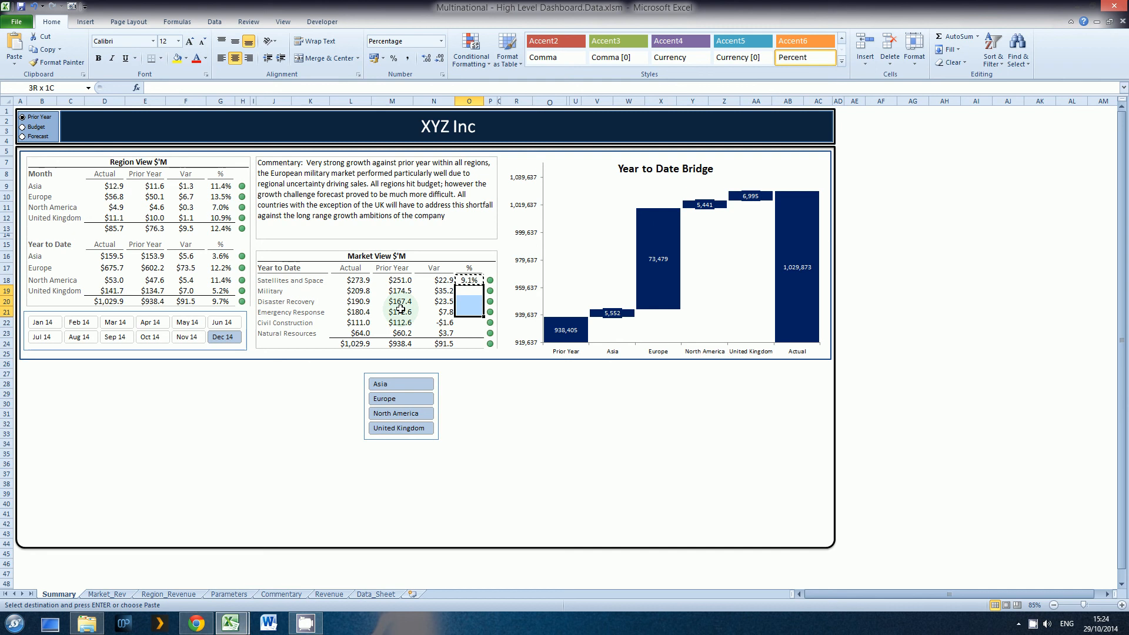
key("shift+Down")
key("shift+Down")
key("shift+Down")
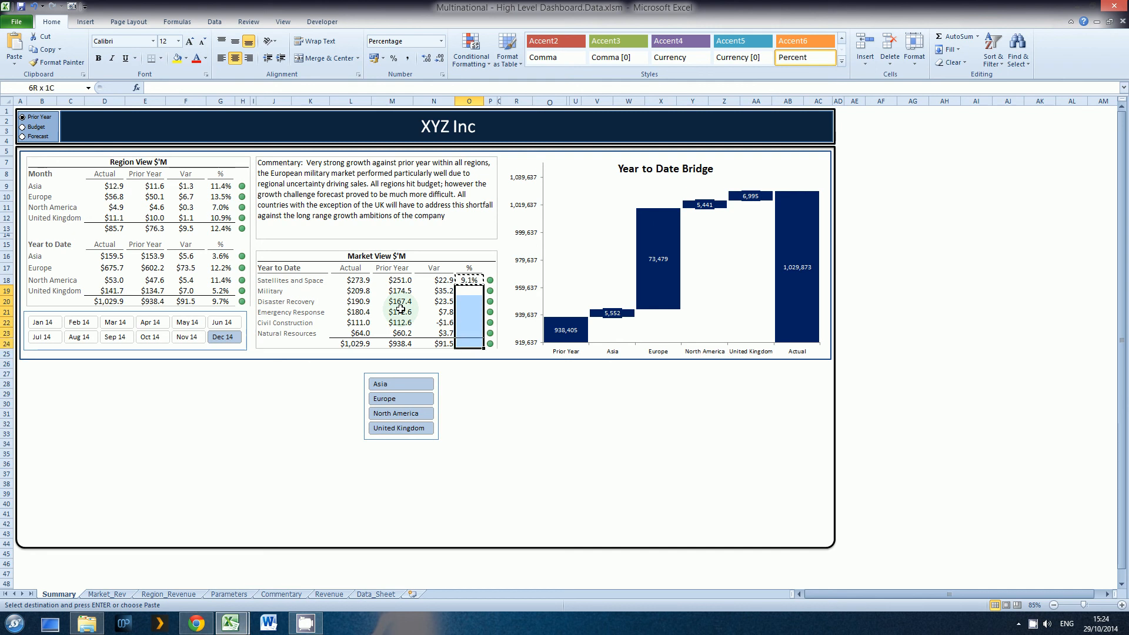
key("ctrl+alt+v")
key("f")
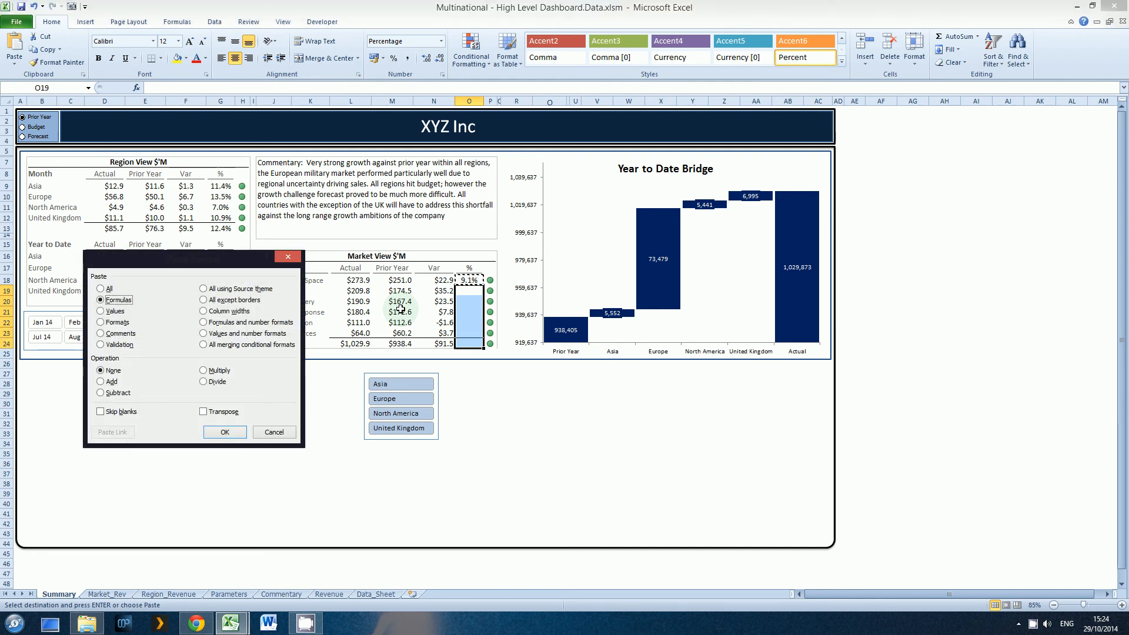
key("Return")
key("Down")
key("Down")
key("Down")
key("Escape")
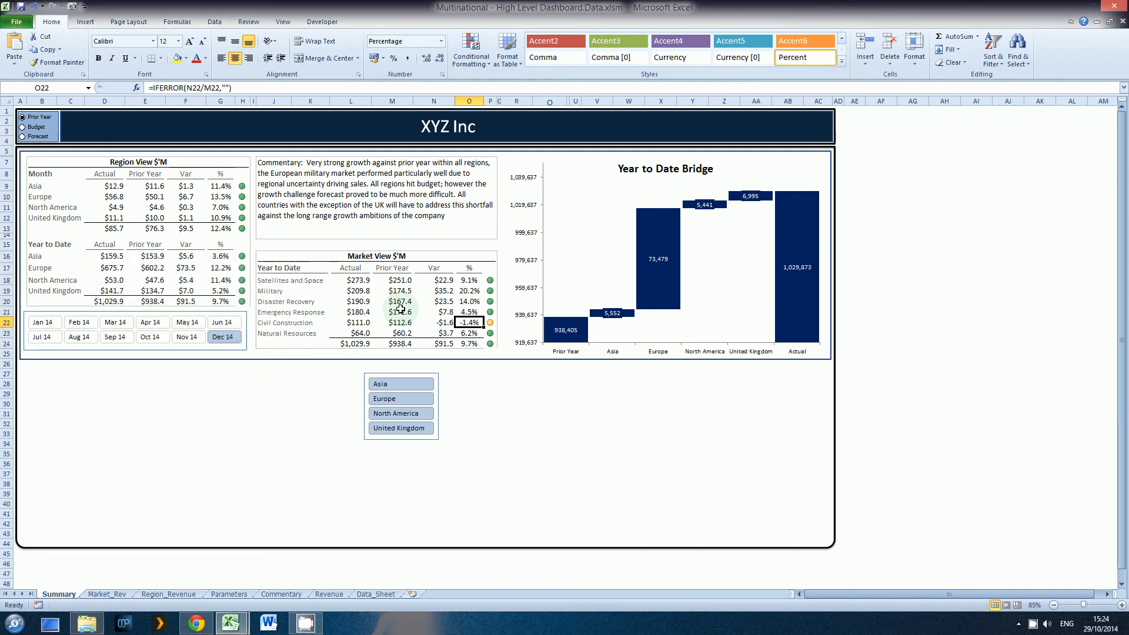
- Inspect indicator cell P18 and test the Market View by filtering to each region in turn, ending with all four regions selected
left_click(490, 280)
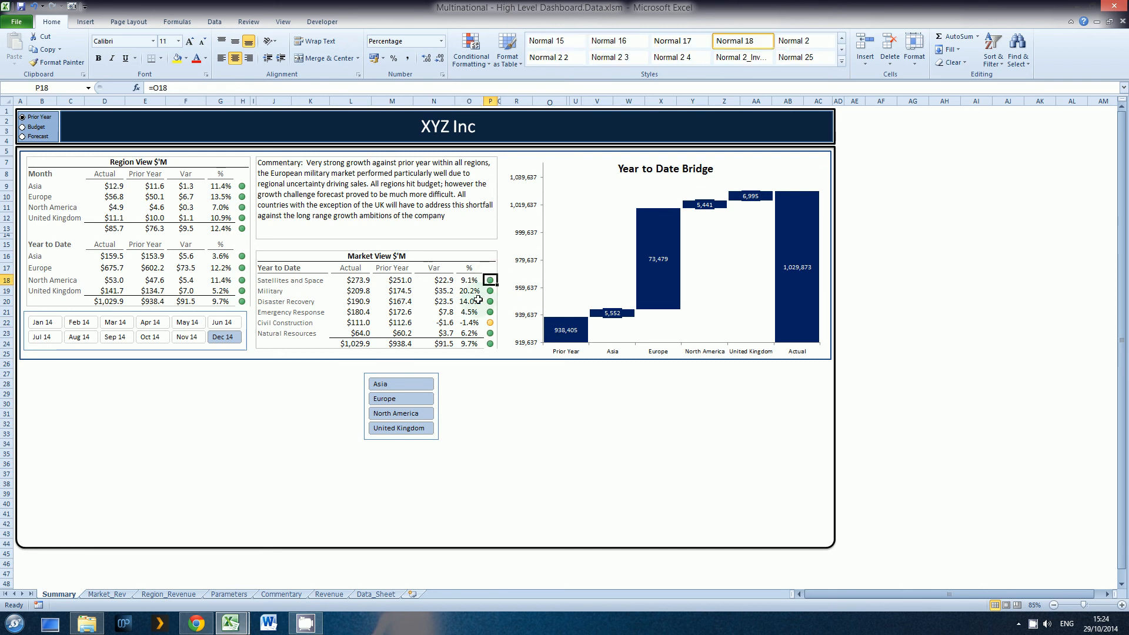
left_click(406, 381)
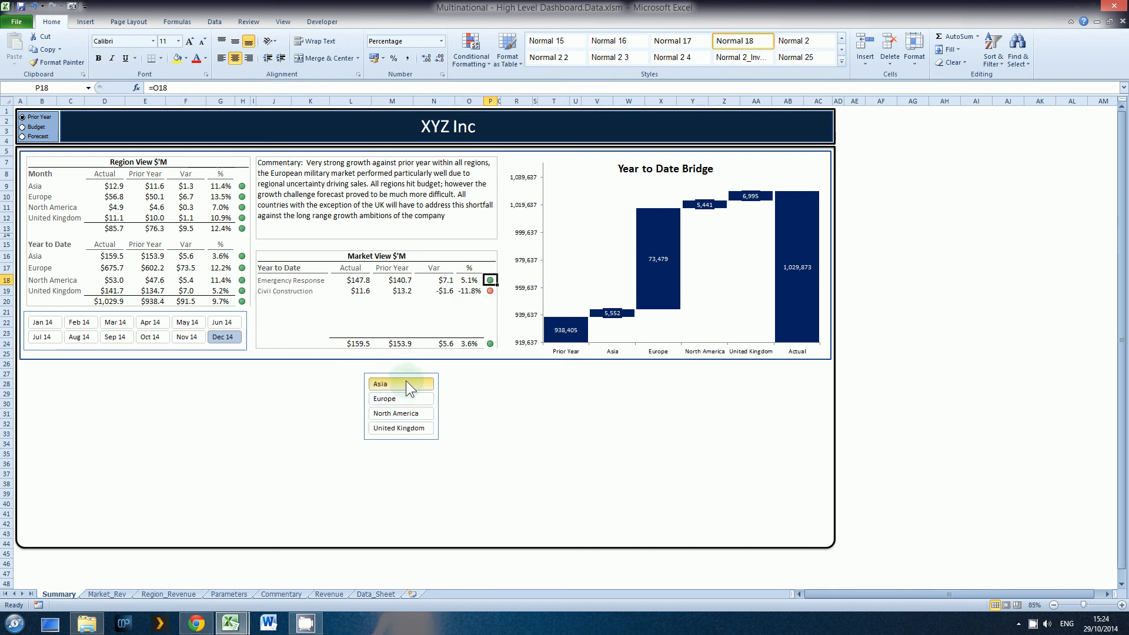
left_click(408, 399)
left_click(405, 412)
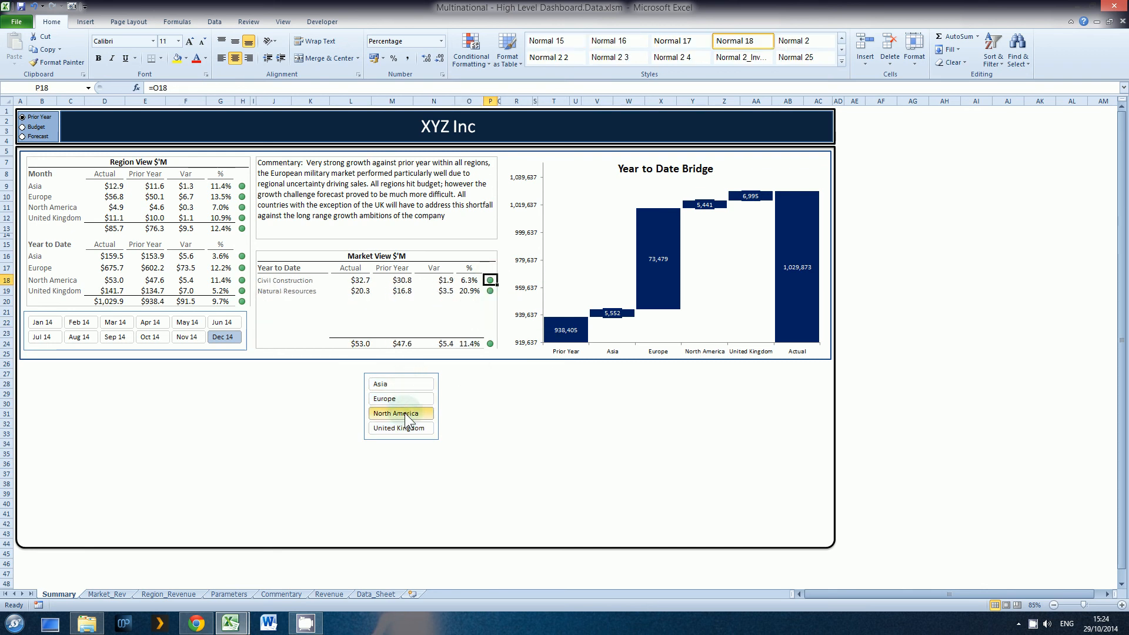
left_click(405, 421)
left_click(409, 414)
left_click(411, 398)
left_click(411, 383)
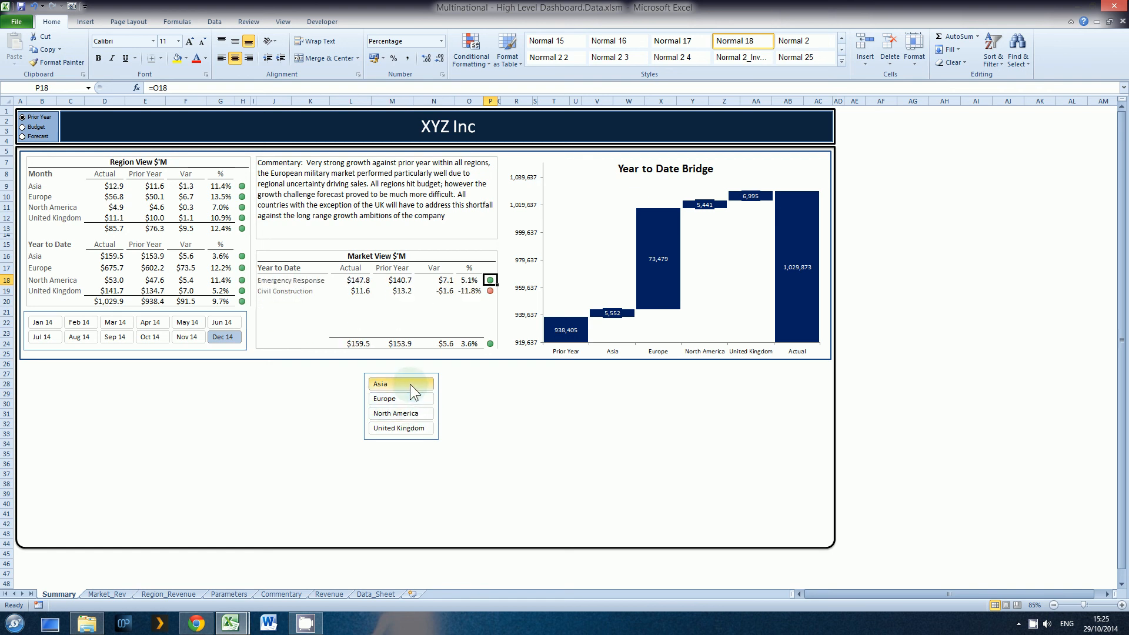
left_click(408, 428, "shift")
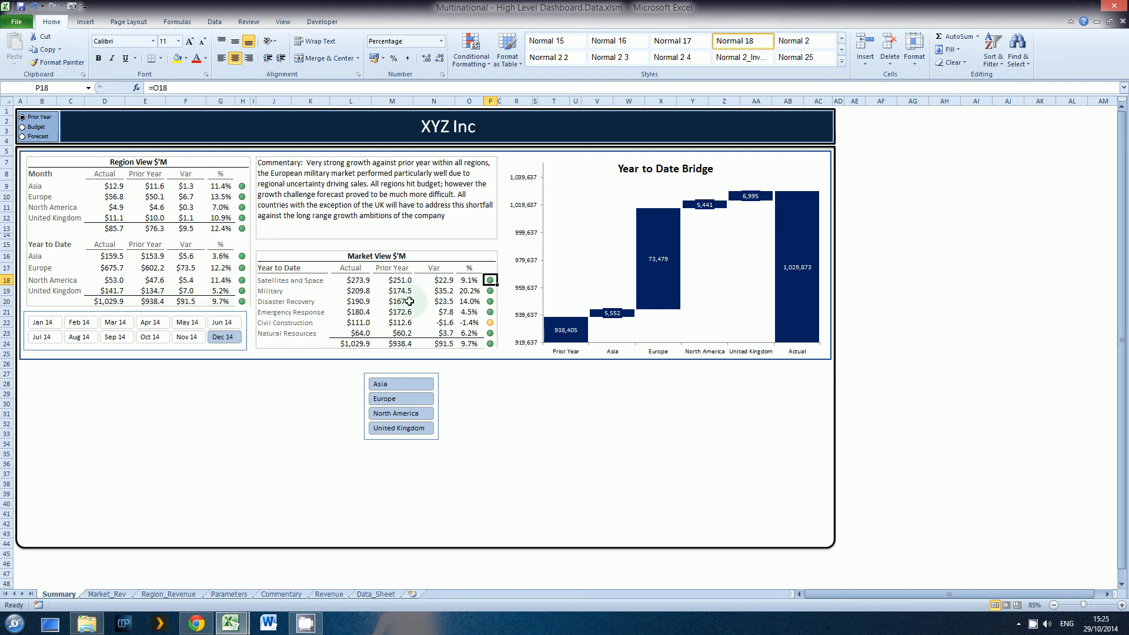
- Test the dashboard for Nov 14, Oct 14 and Sep 14 with the month slicer, ending back on Dec 14
left_click(183, 339)
left_click(161, 338)
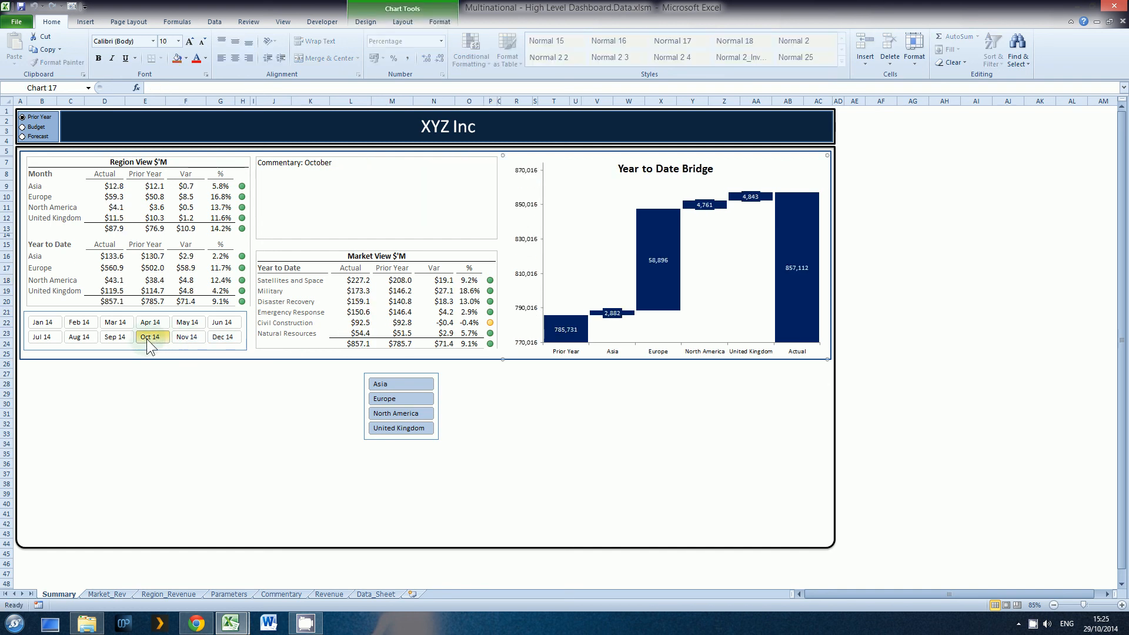
left_click(129, 339)
left_click(145, 338)
left_click(179, 337)
left_click(216, 337)
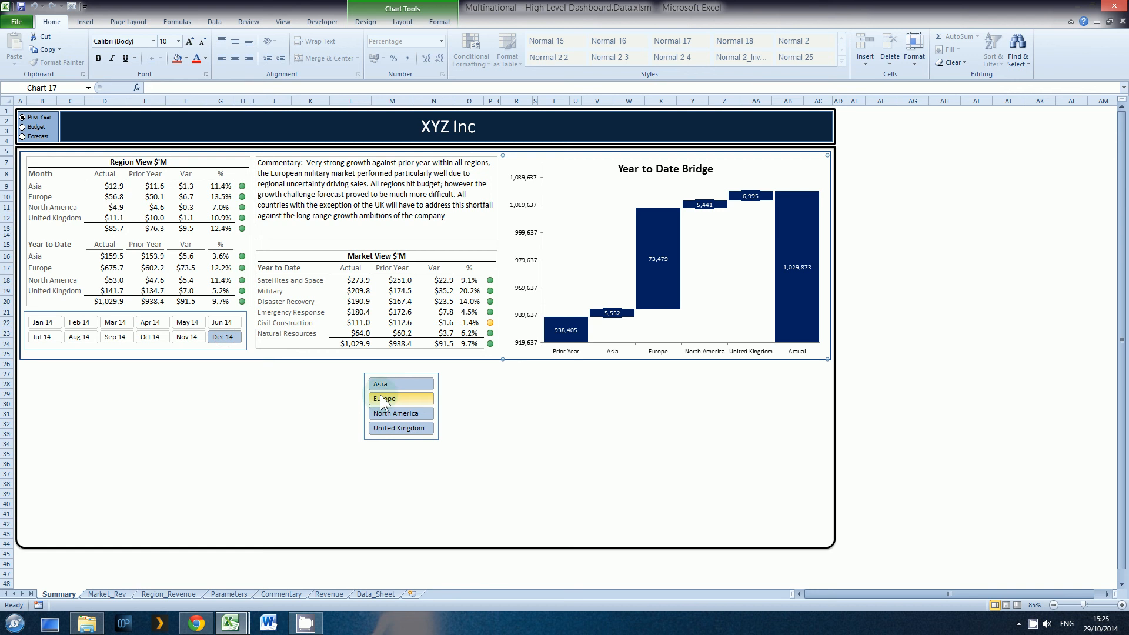
- Recheck the Dec 14 Market View for individual regions from United Kingdom up to Asia, then restore all four regions
left_click(387, 424)
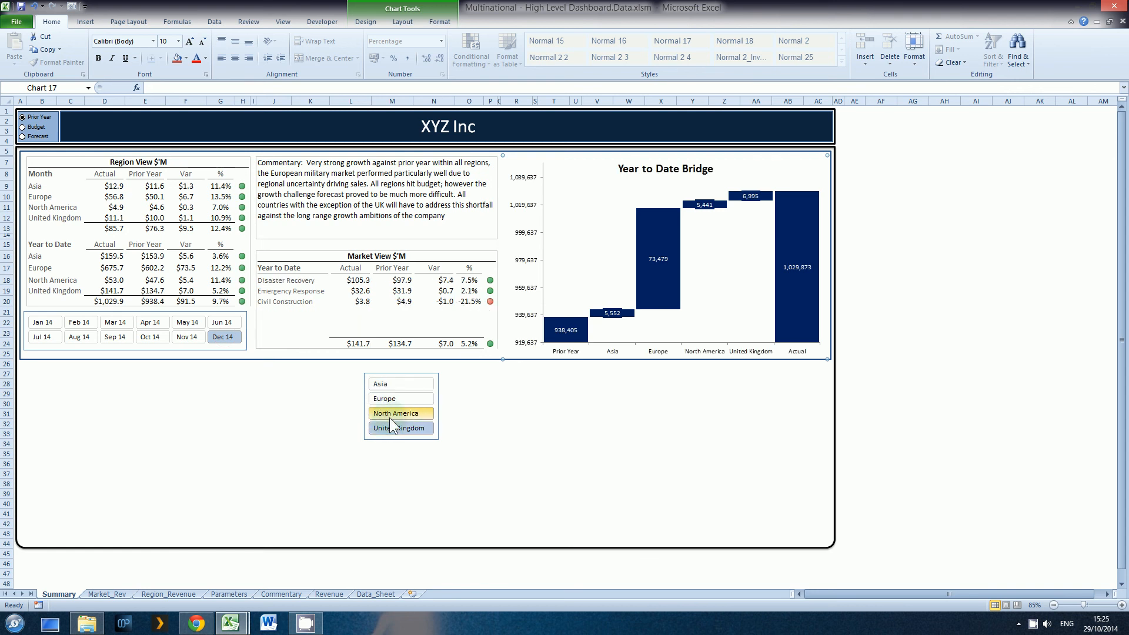
left_click(389, 415)
left_click(390, 402)
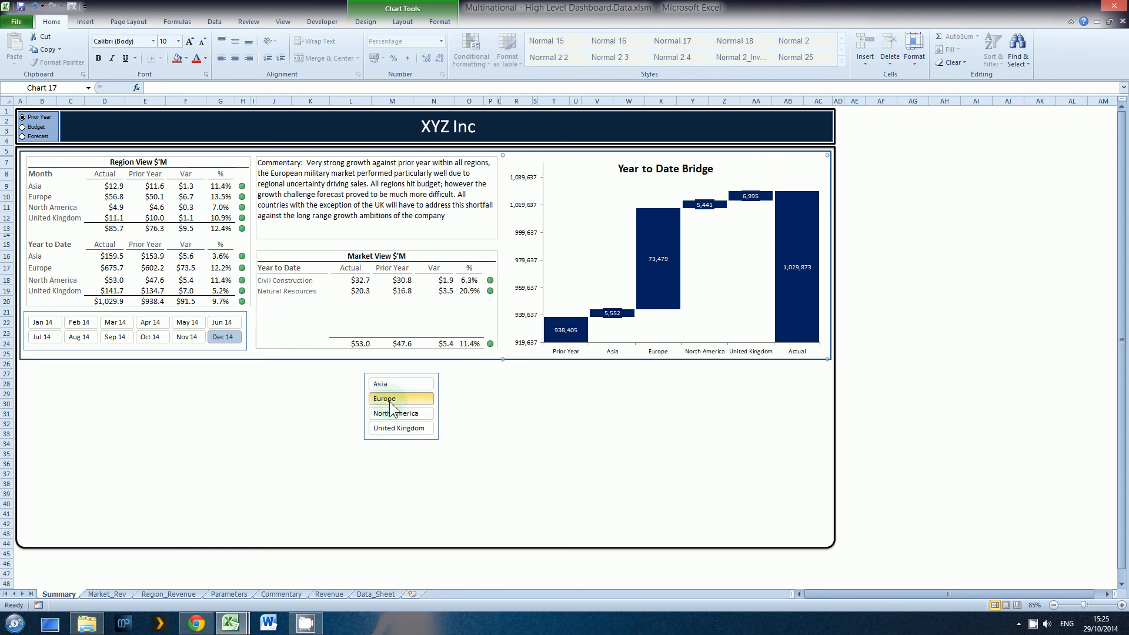
left_click(391, 383)
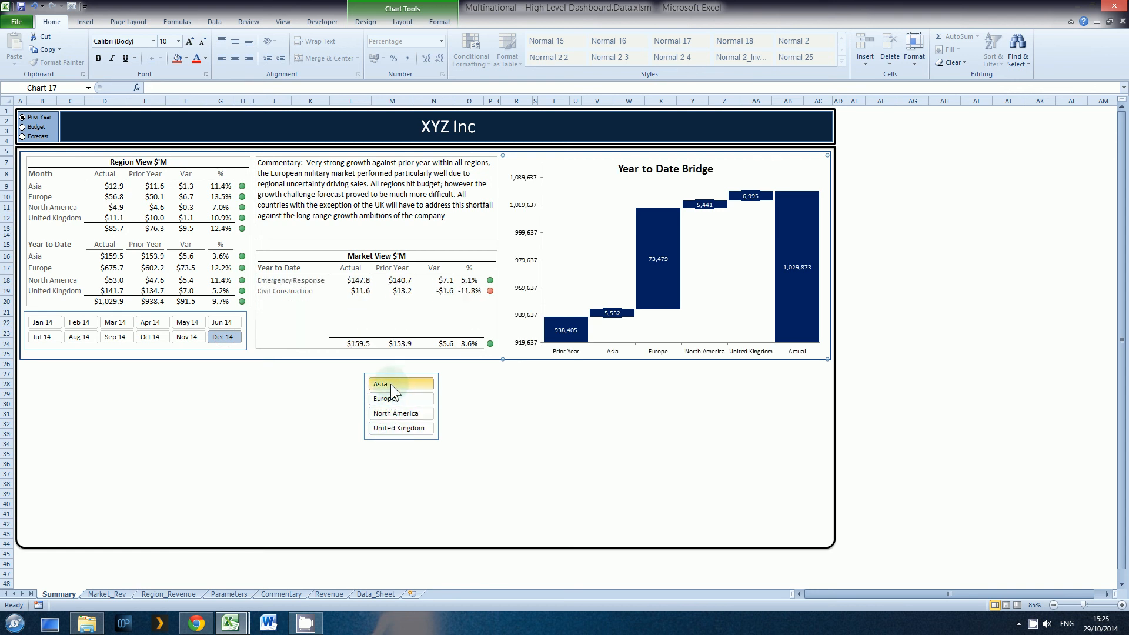
left_click(398, 428, "shift")
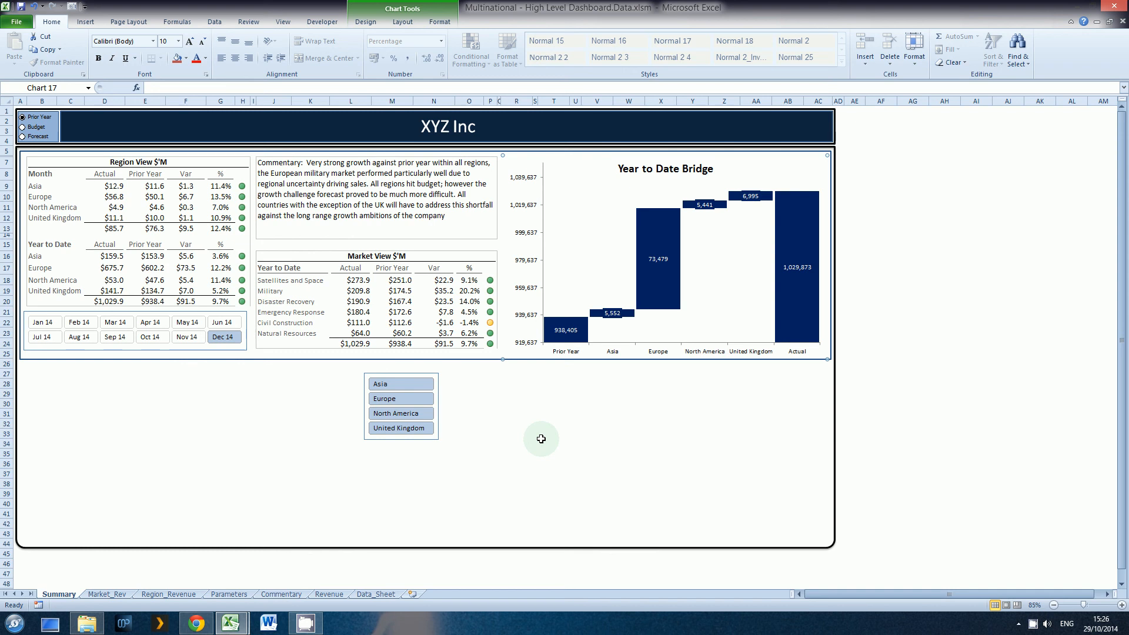
right_click(1033, 626)
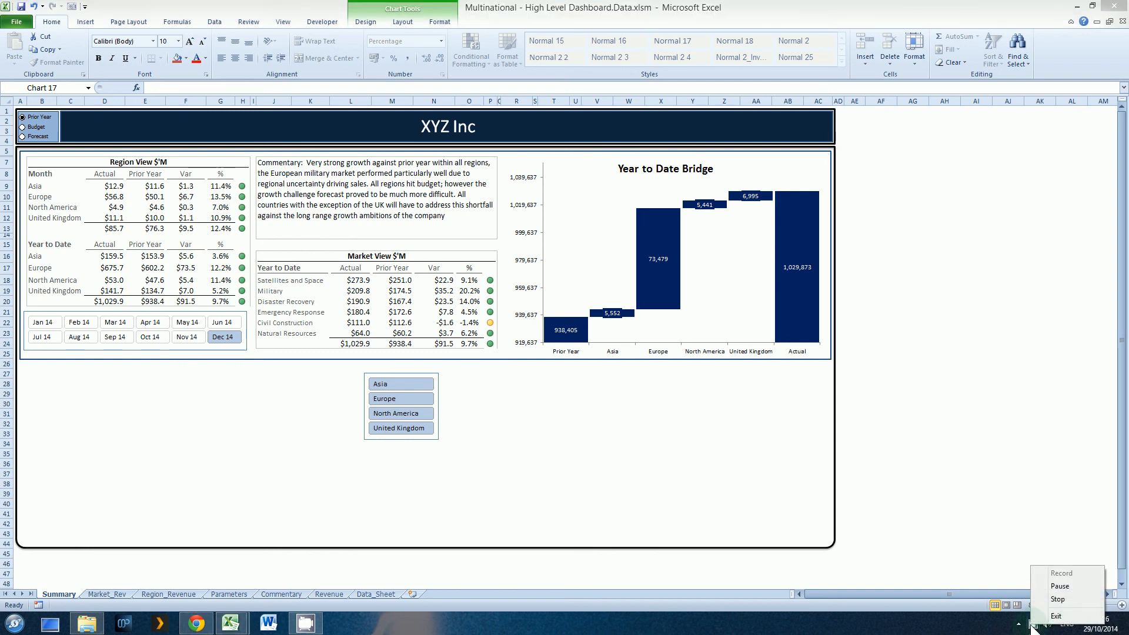
left_click(1059, 599)
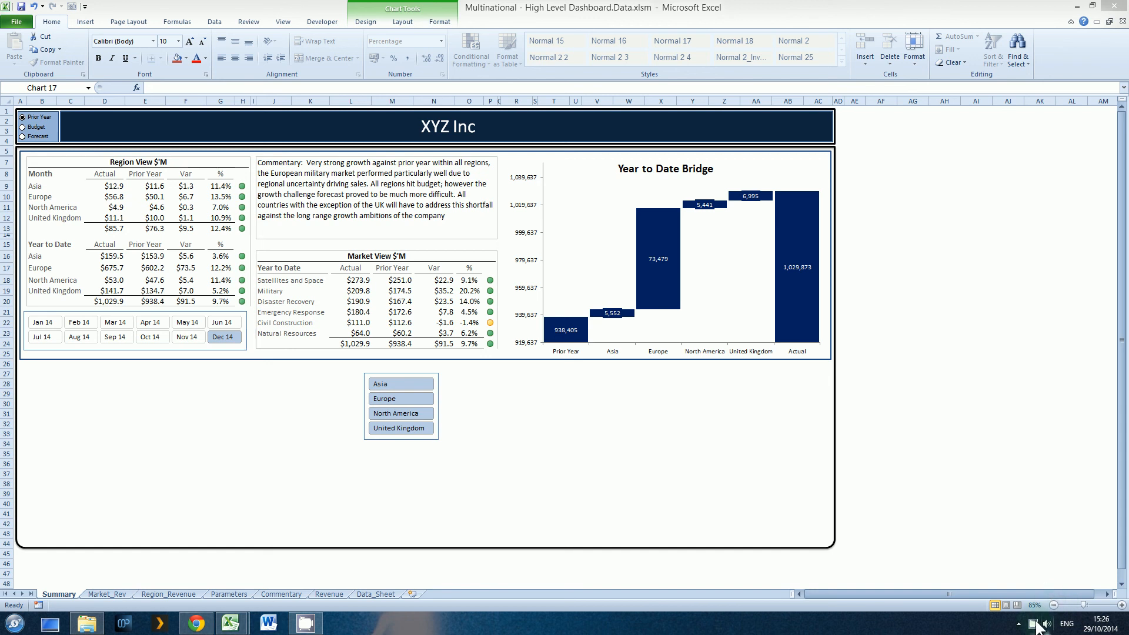